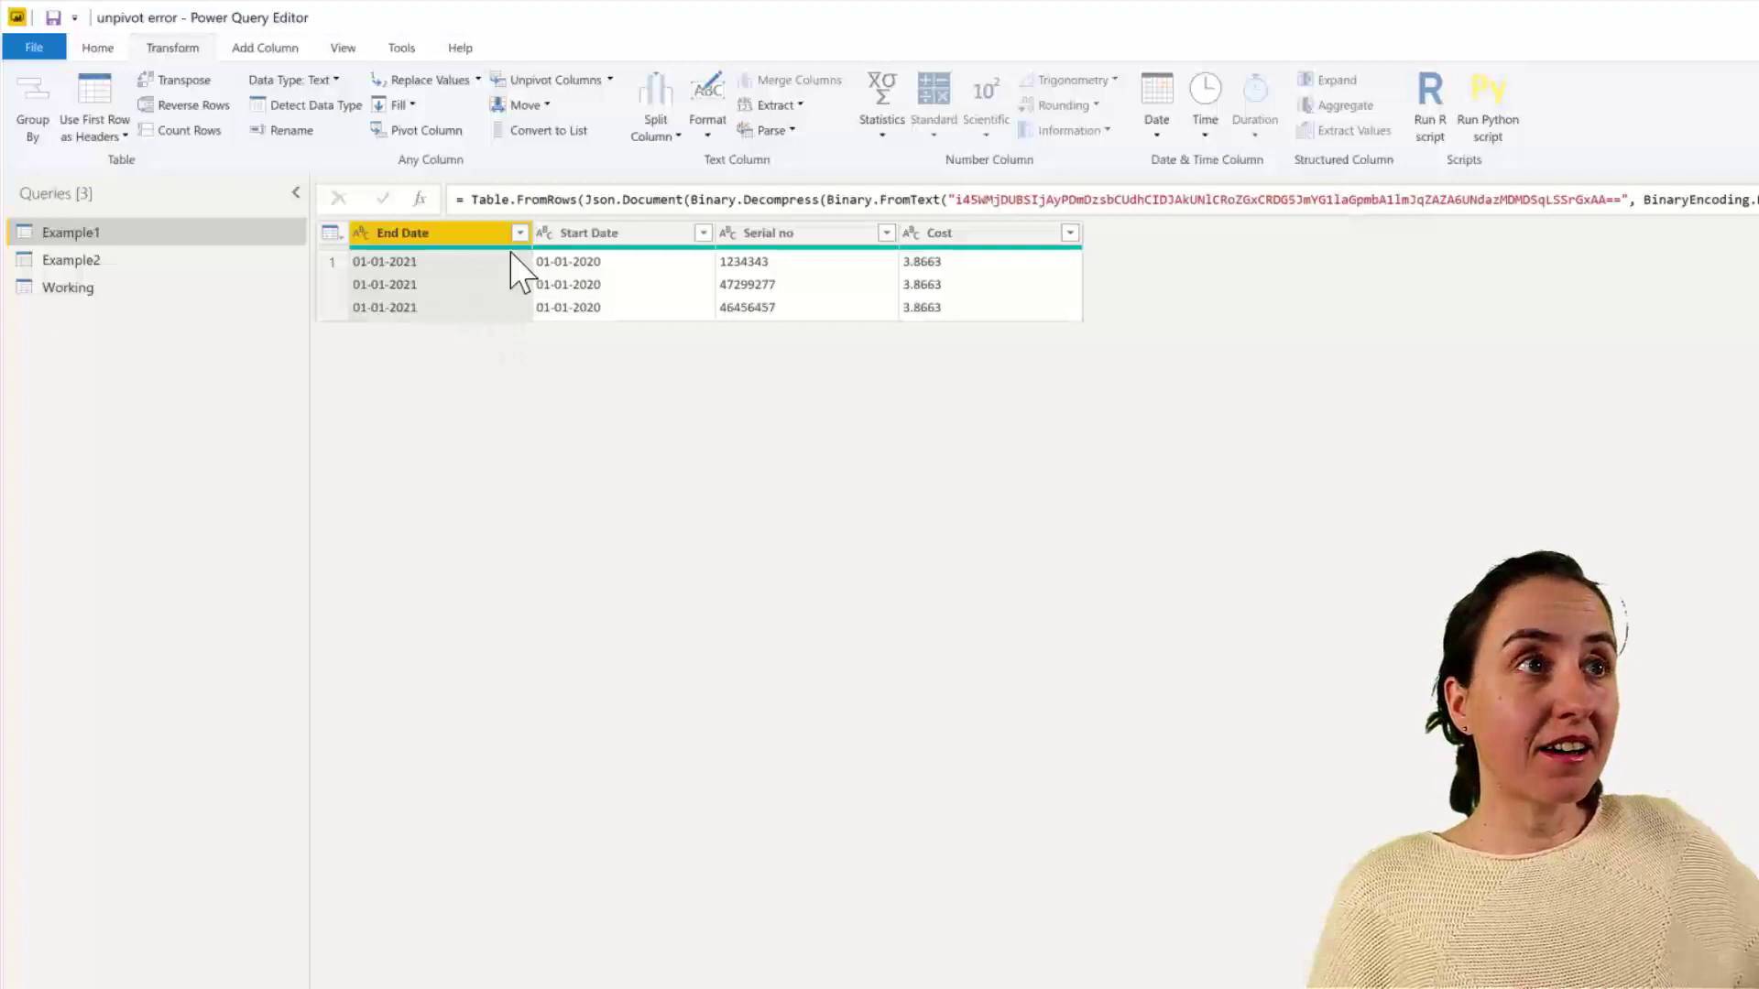
- Unpivot Example1's End Date through Cost columns into Attribute and Value pairs
click(461, 279)
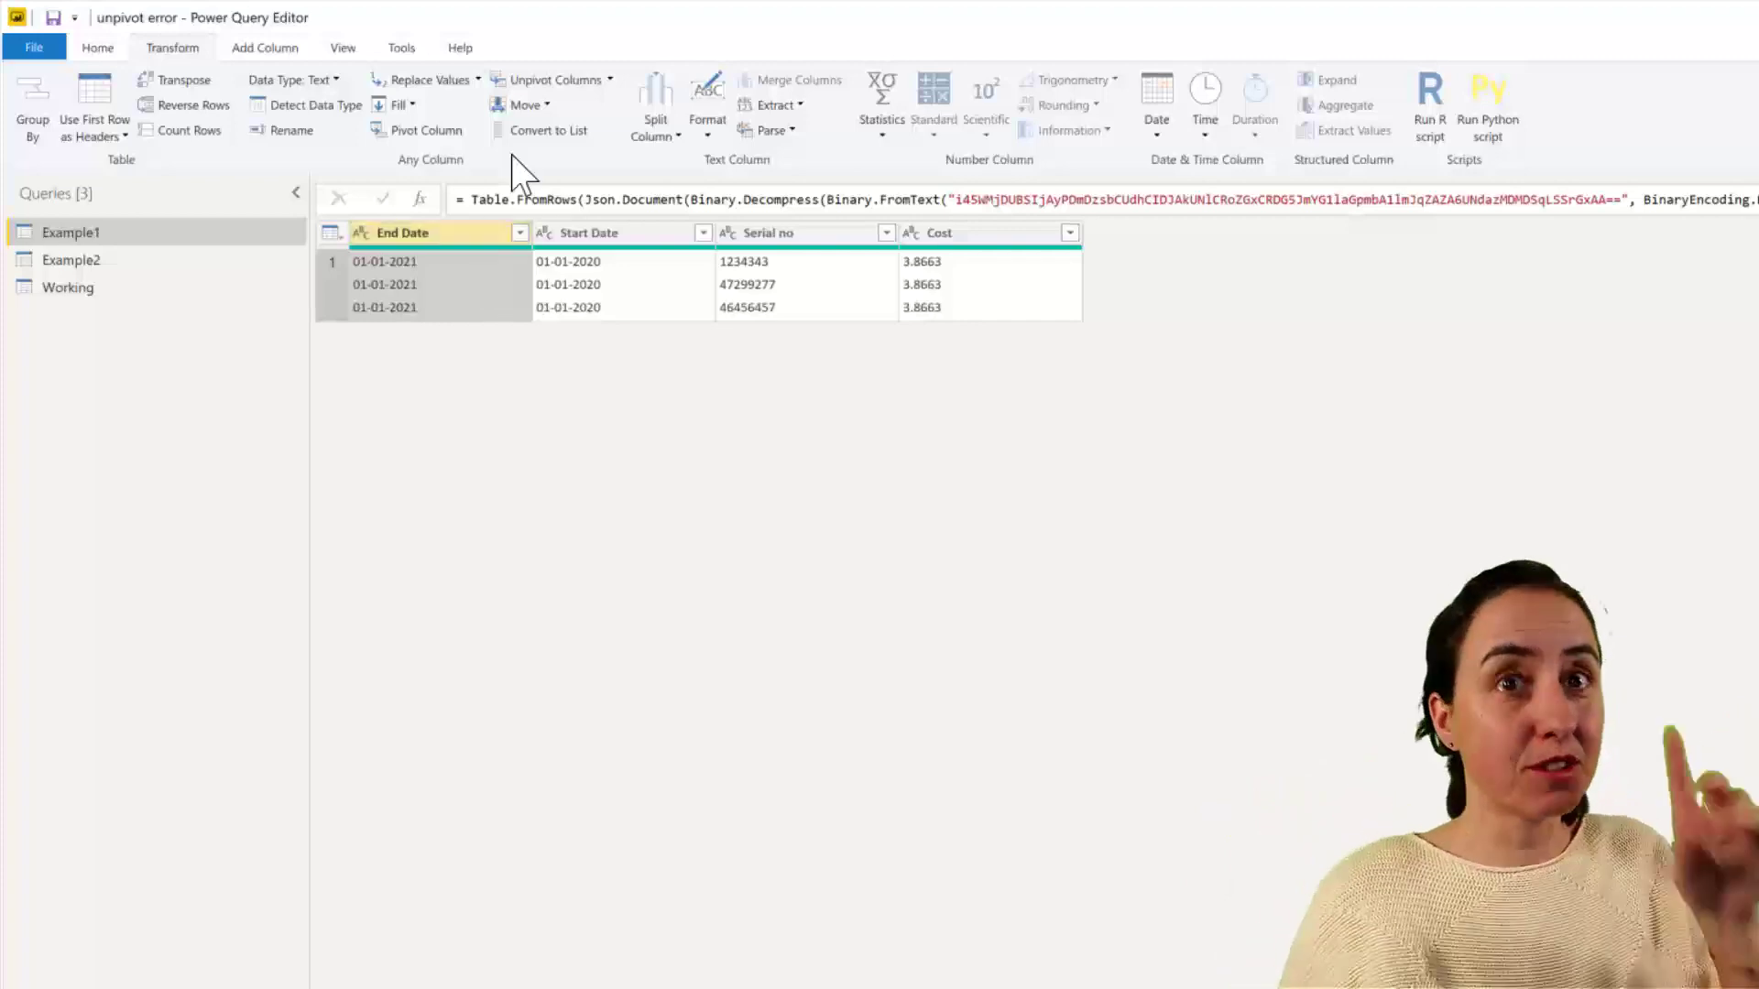
click(994, 238)
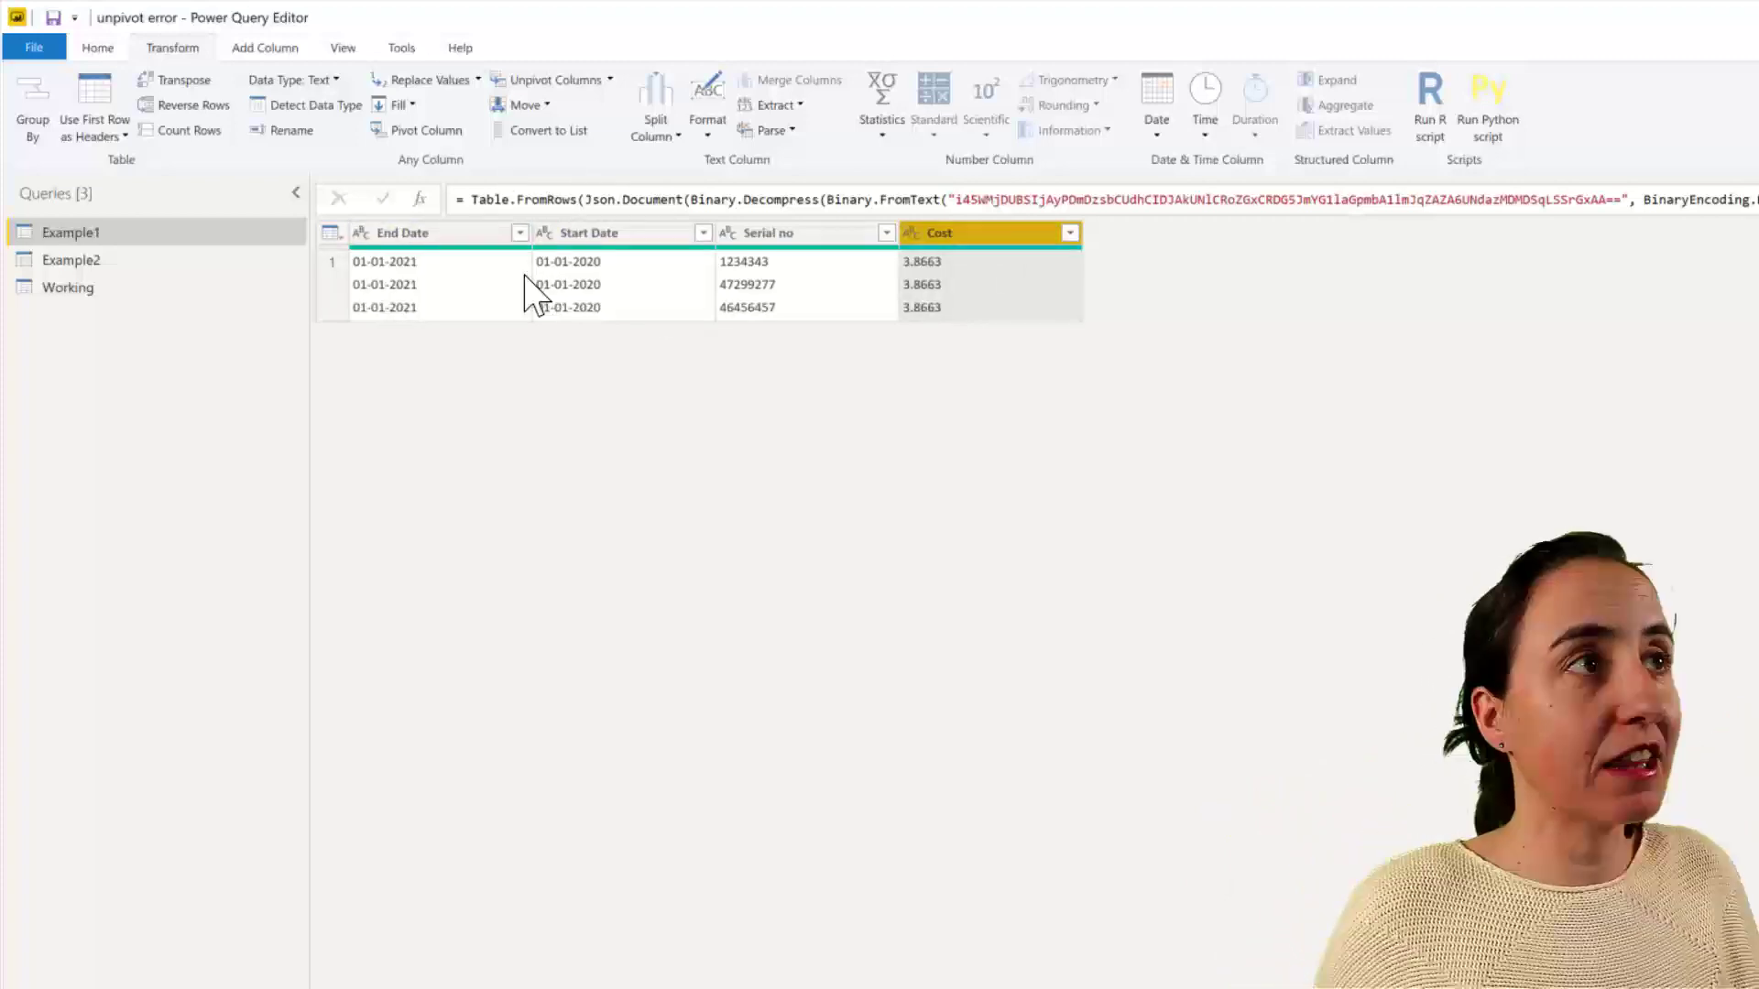
shift+click(449, 237)
click(555, 82)
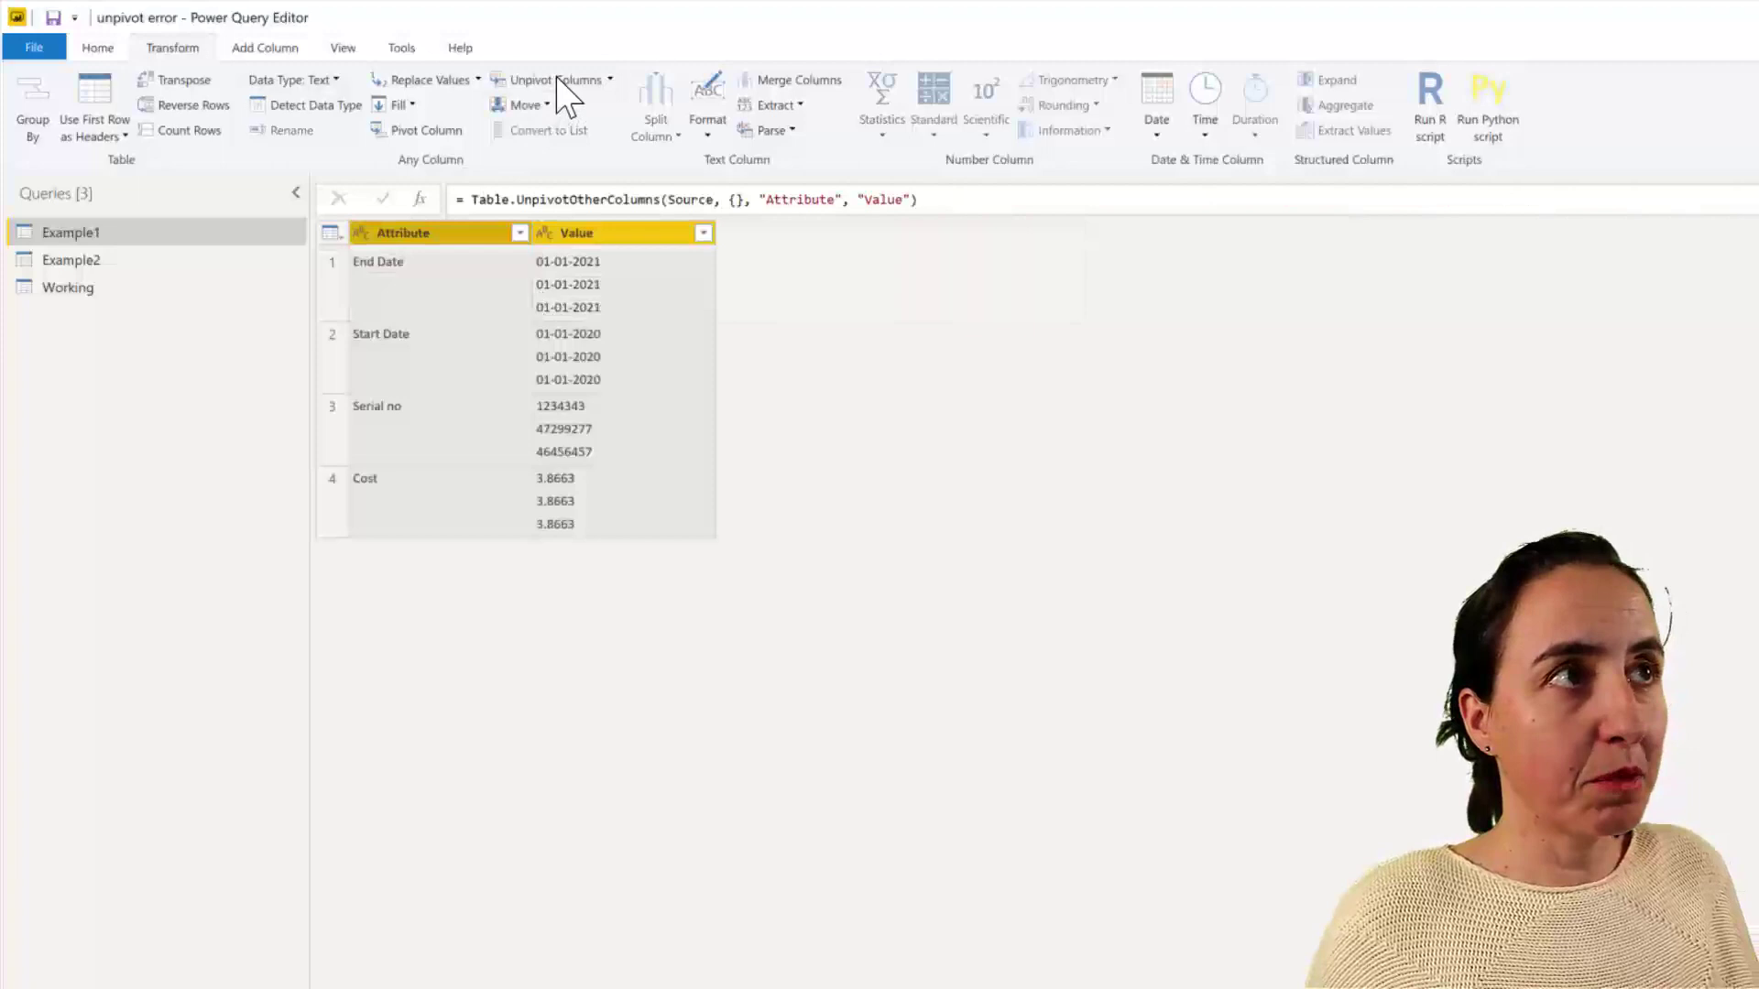
- Split the Value column on the #(lf) line-feed delimiter into rows, giving 12 rows
click(600, 240)
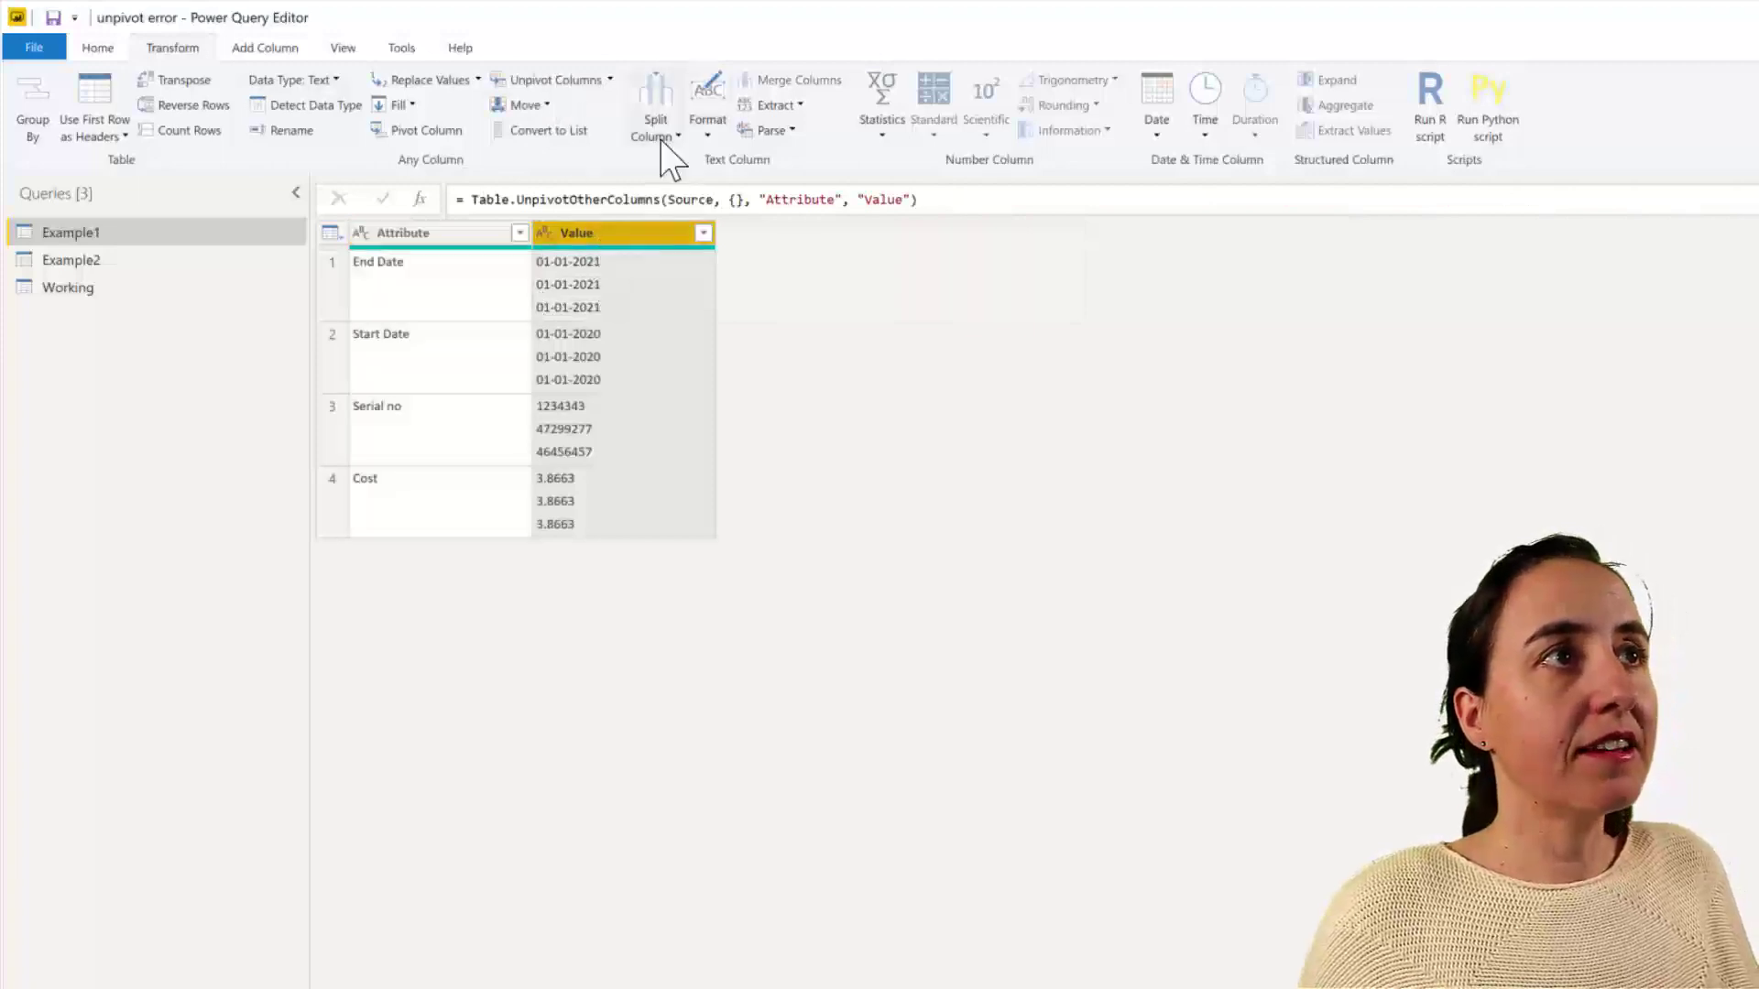
click(667, 146)
click(630, 161)
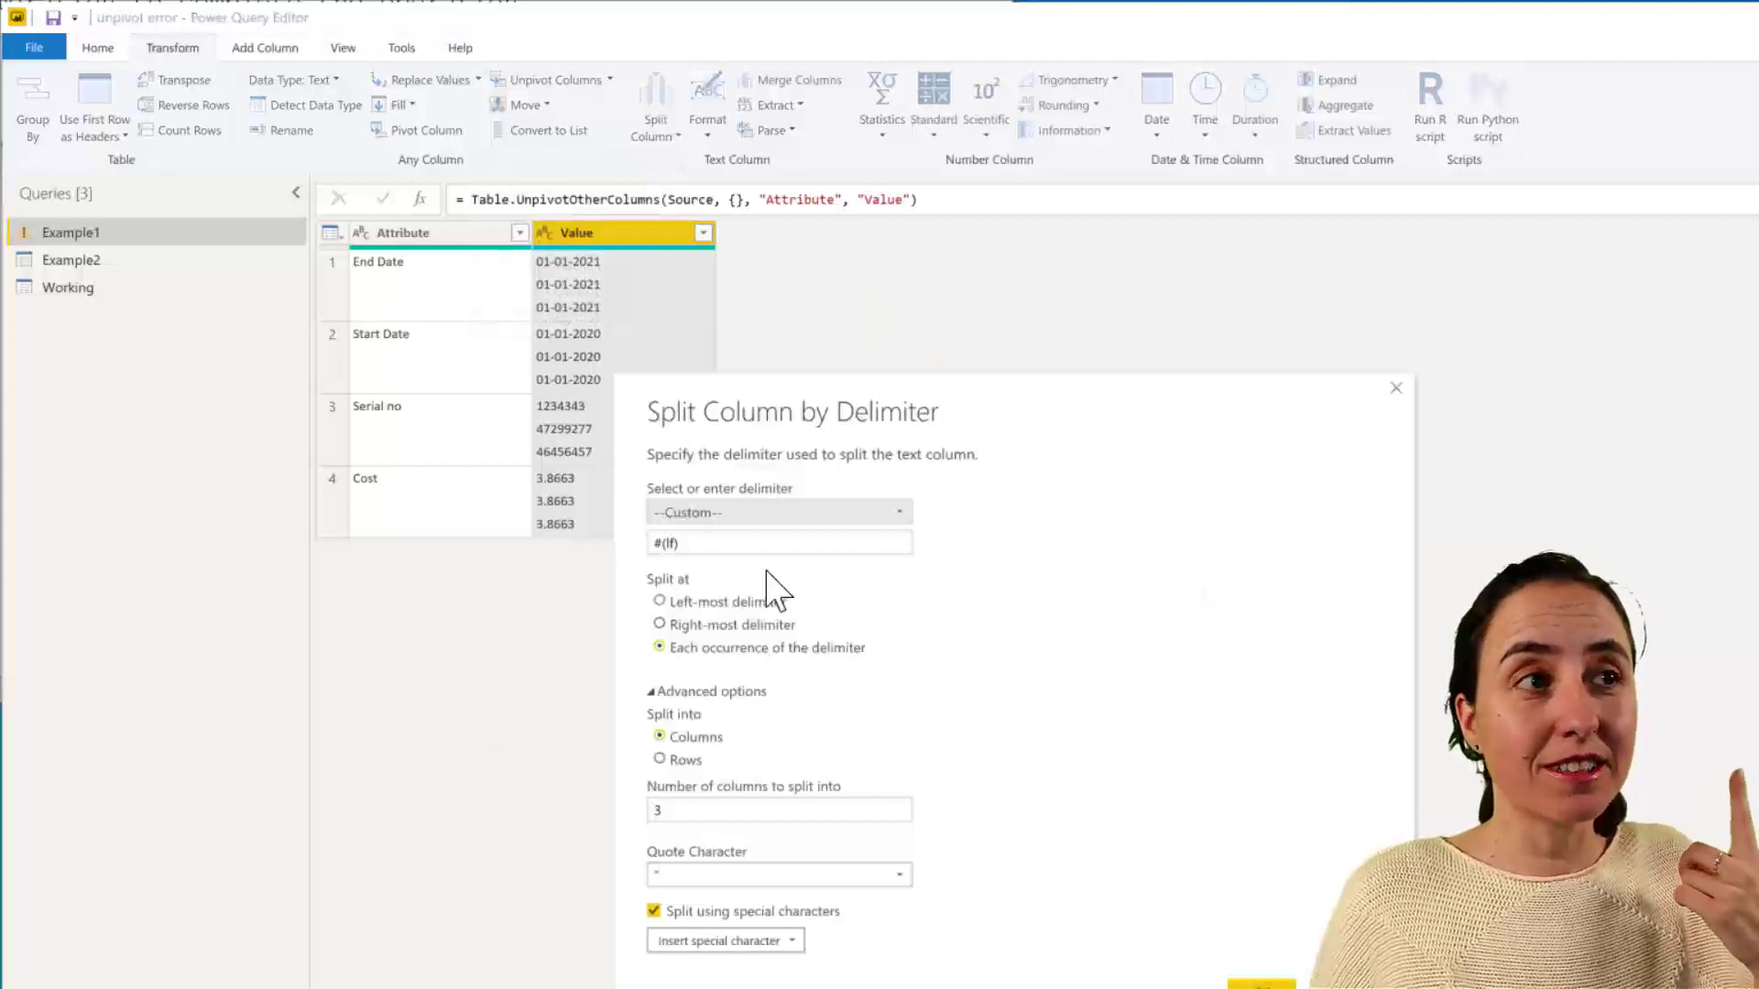
triple_click(730, 544)
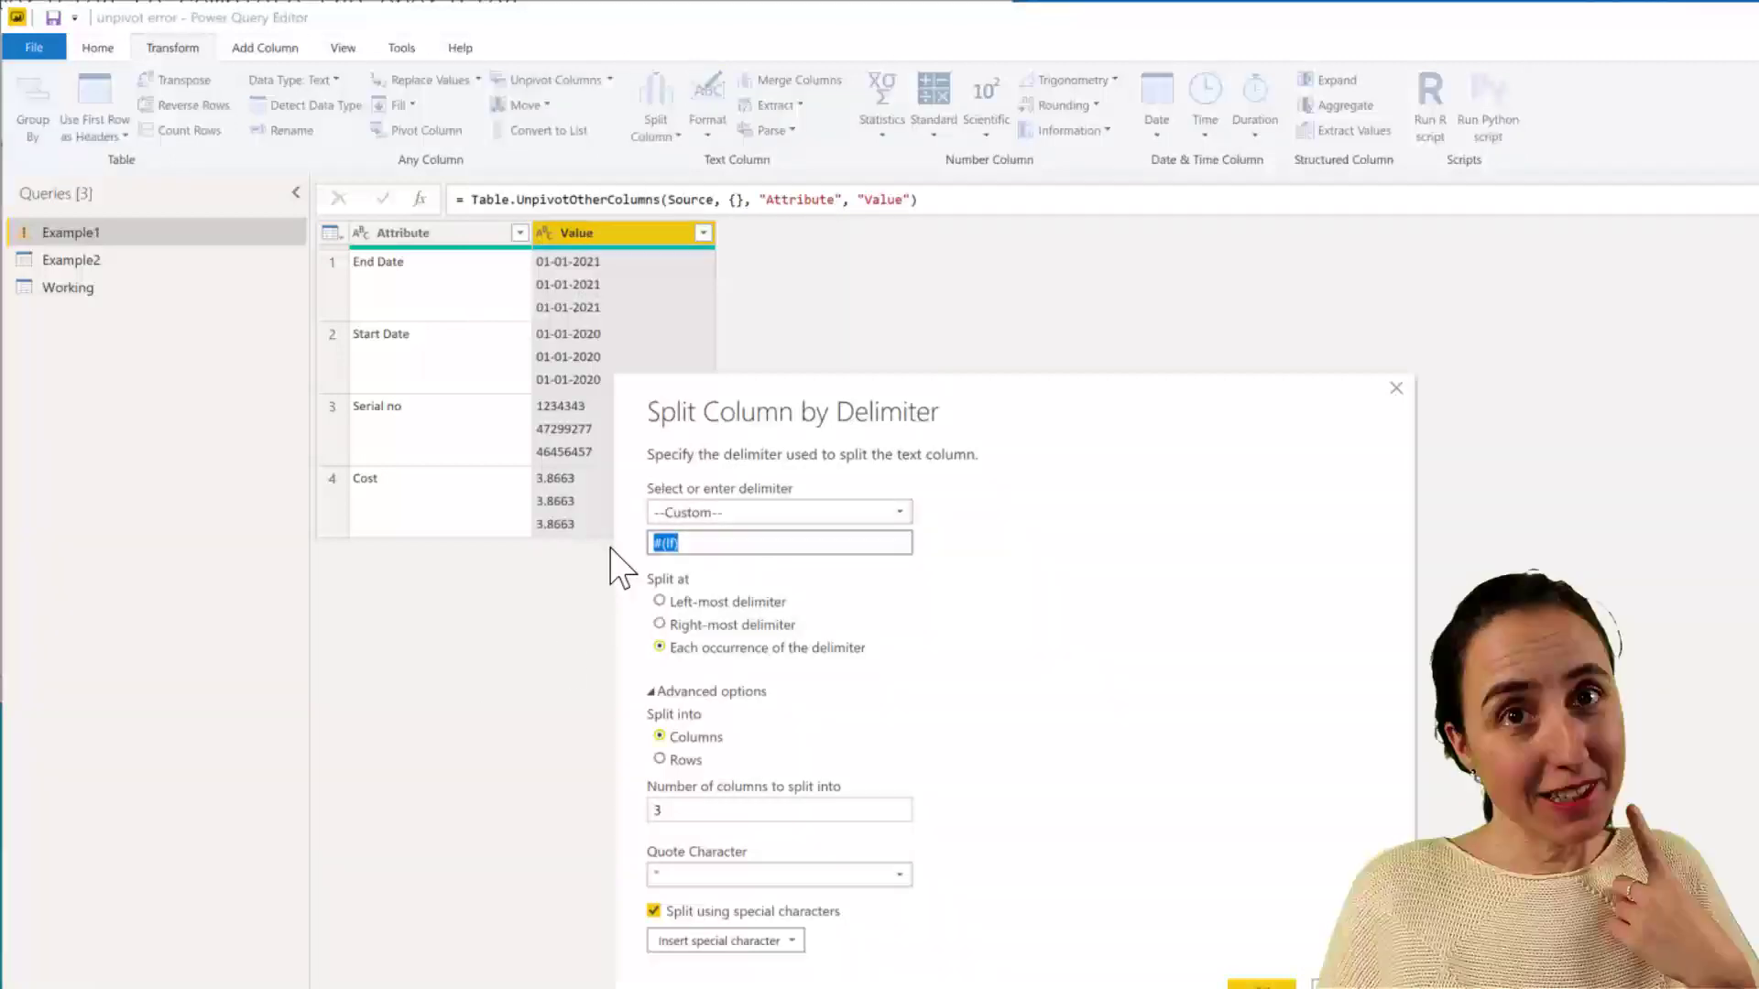
click(679, 762)
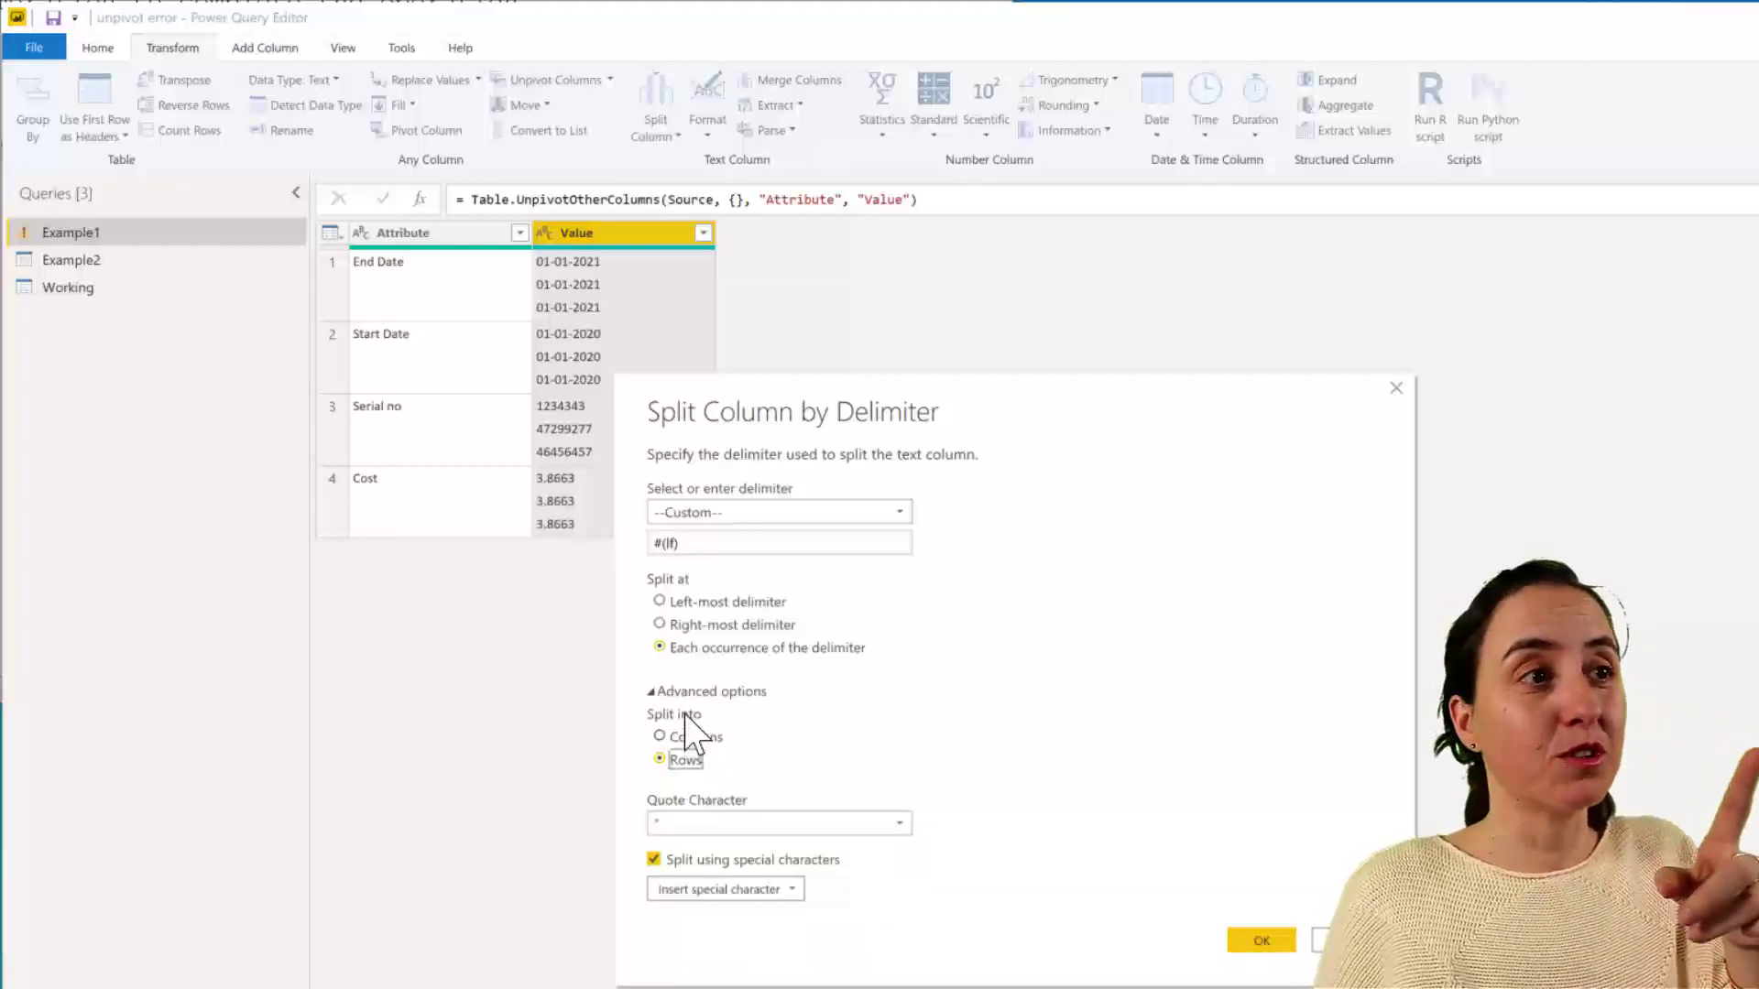
click(1262, 941)
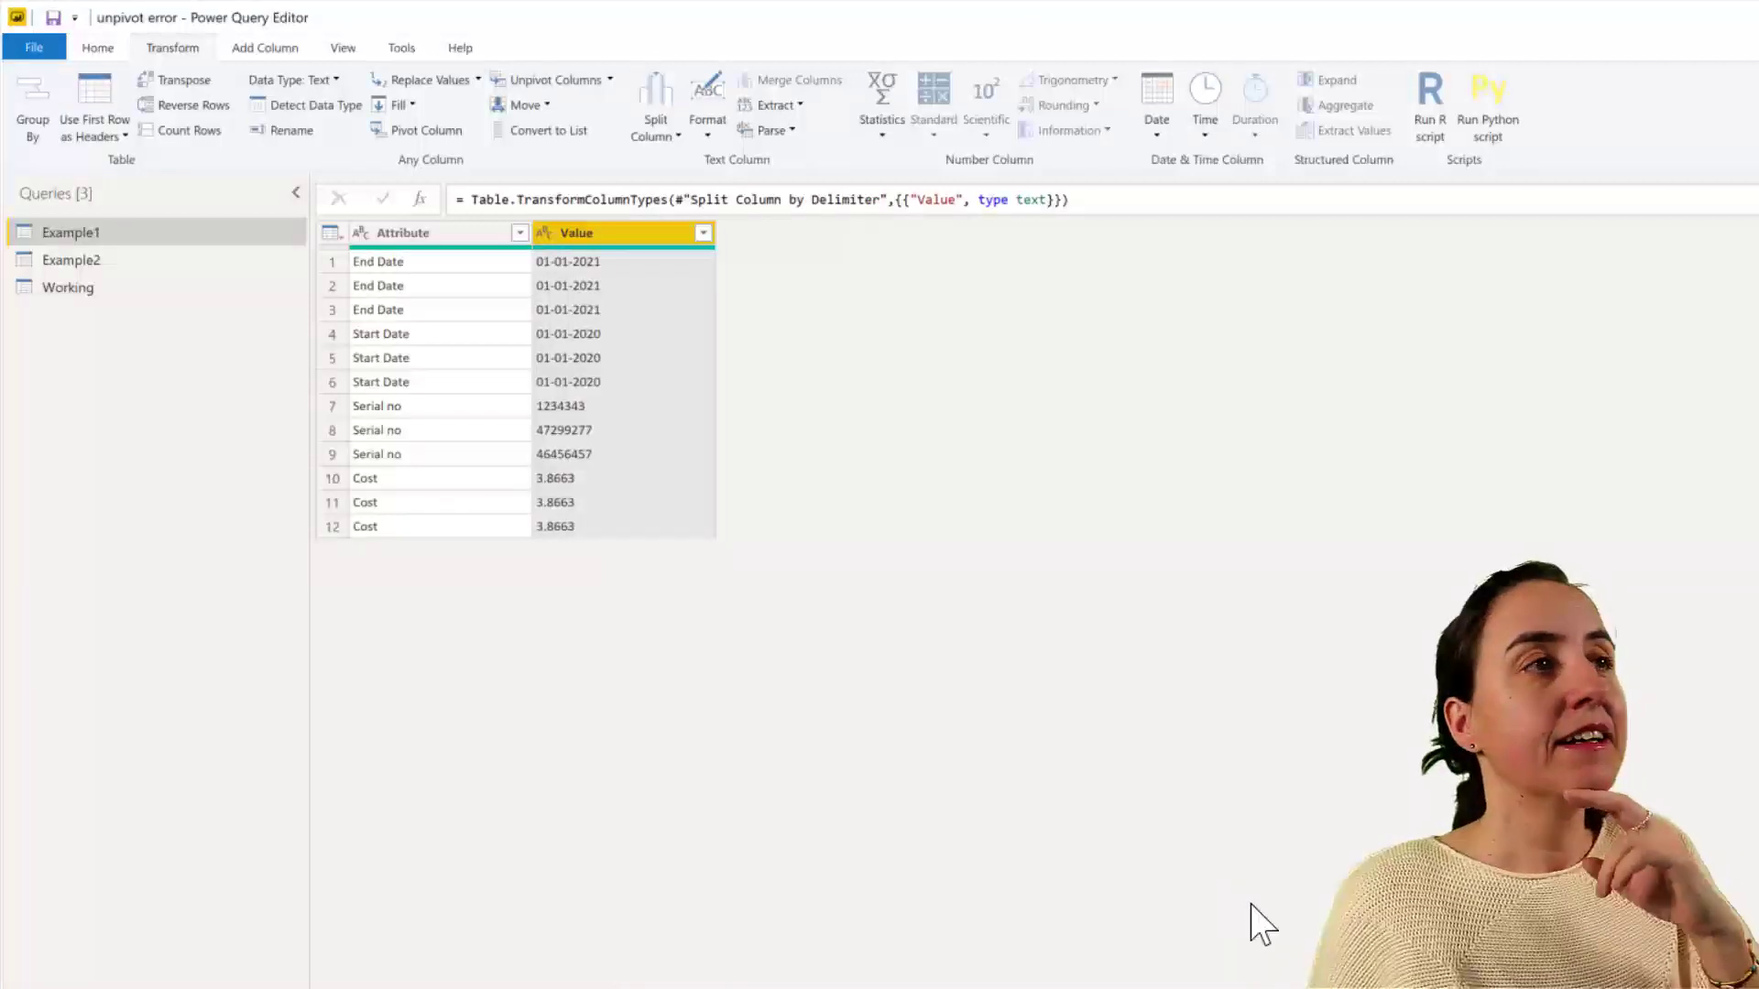
- Pivot Attribute with Value as the values column and Don't Aggregate, producing Error values
click(420, 260)
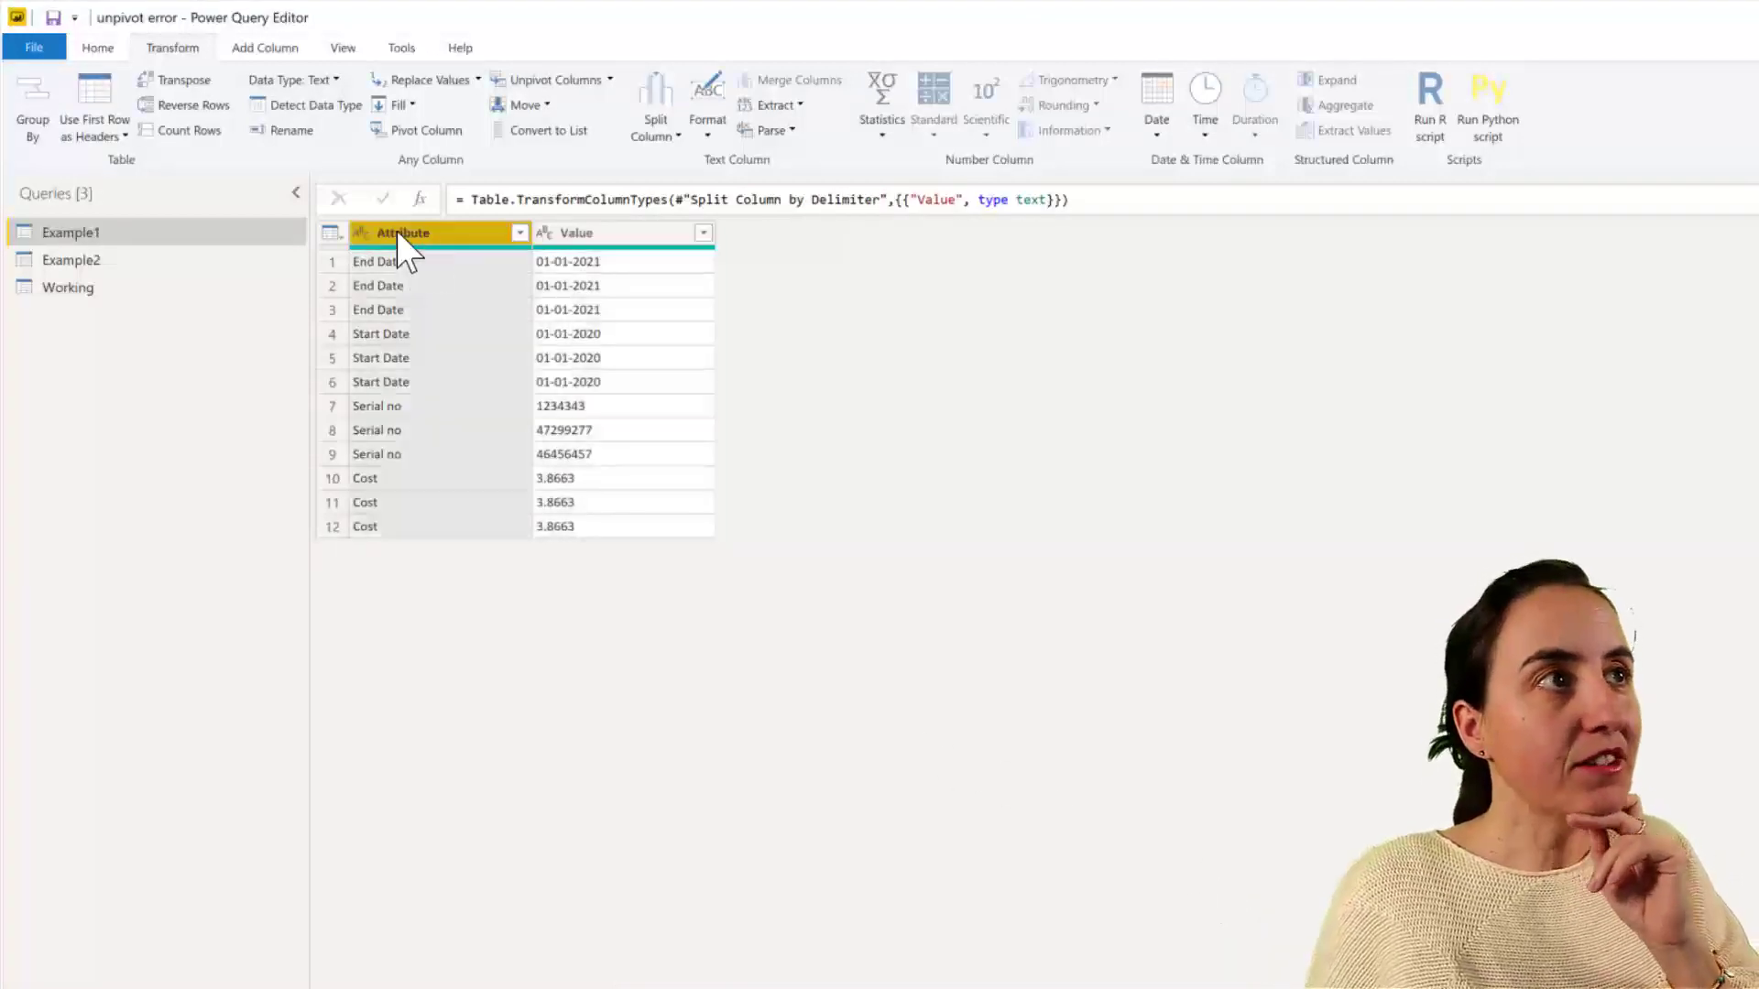
click(425, 132)
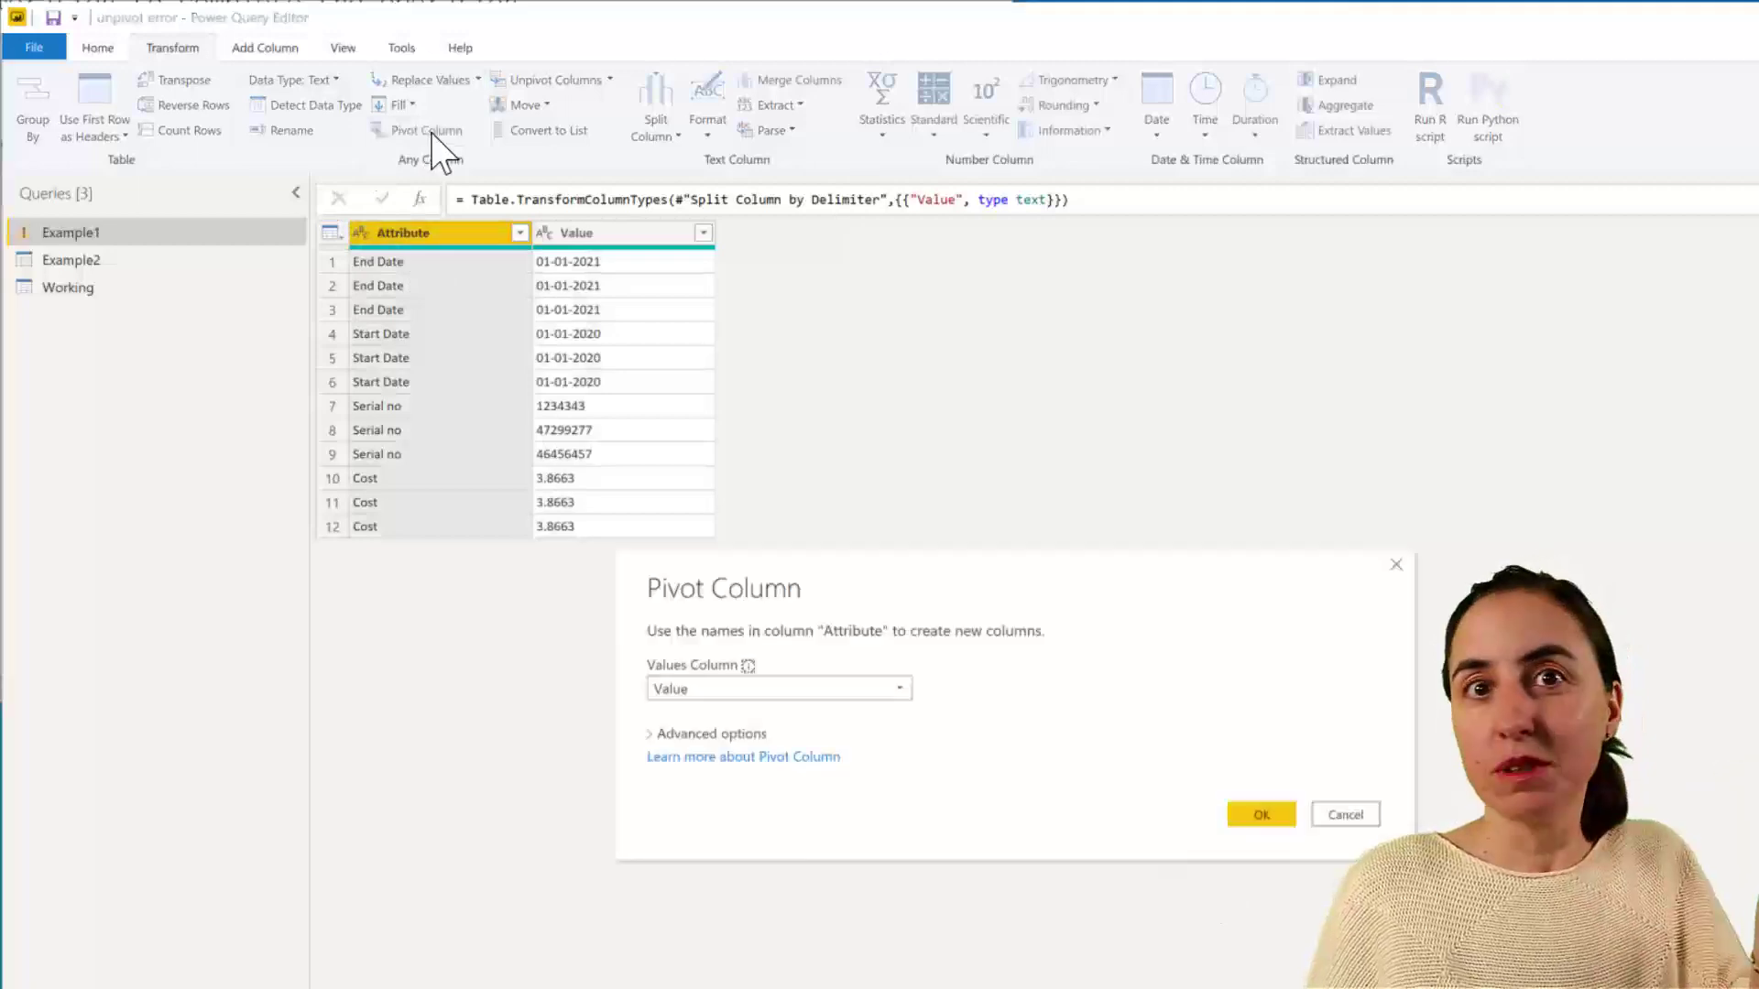
click(749, 698)
click(758, 716)
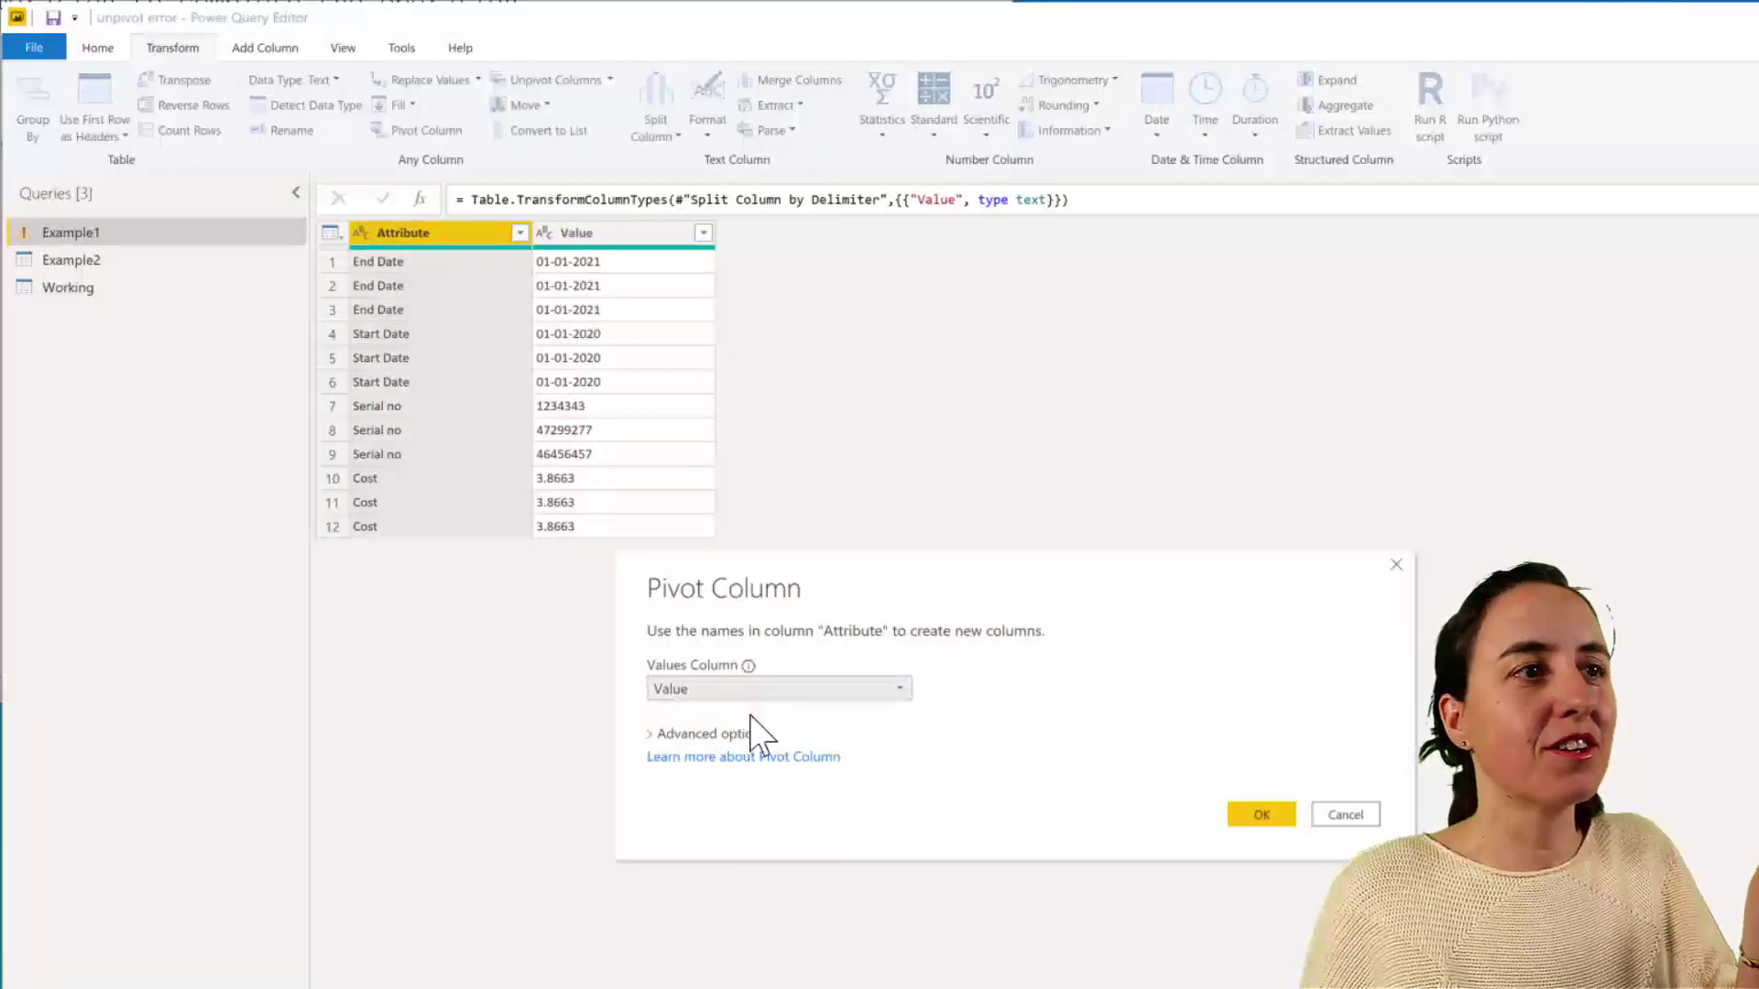
click(738, 735)
click(749, 784)
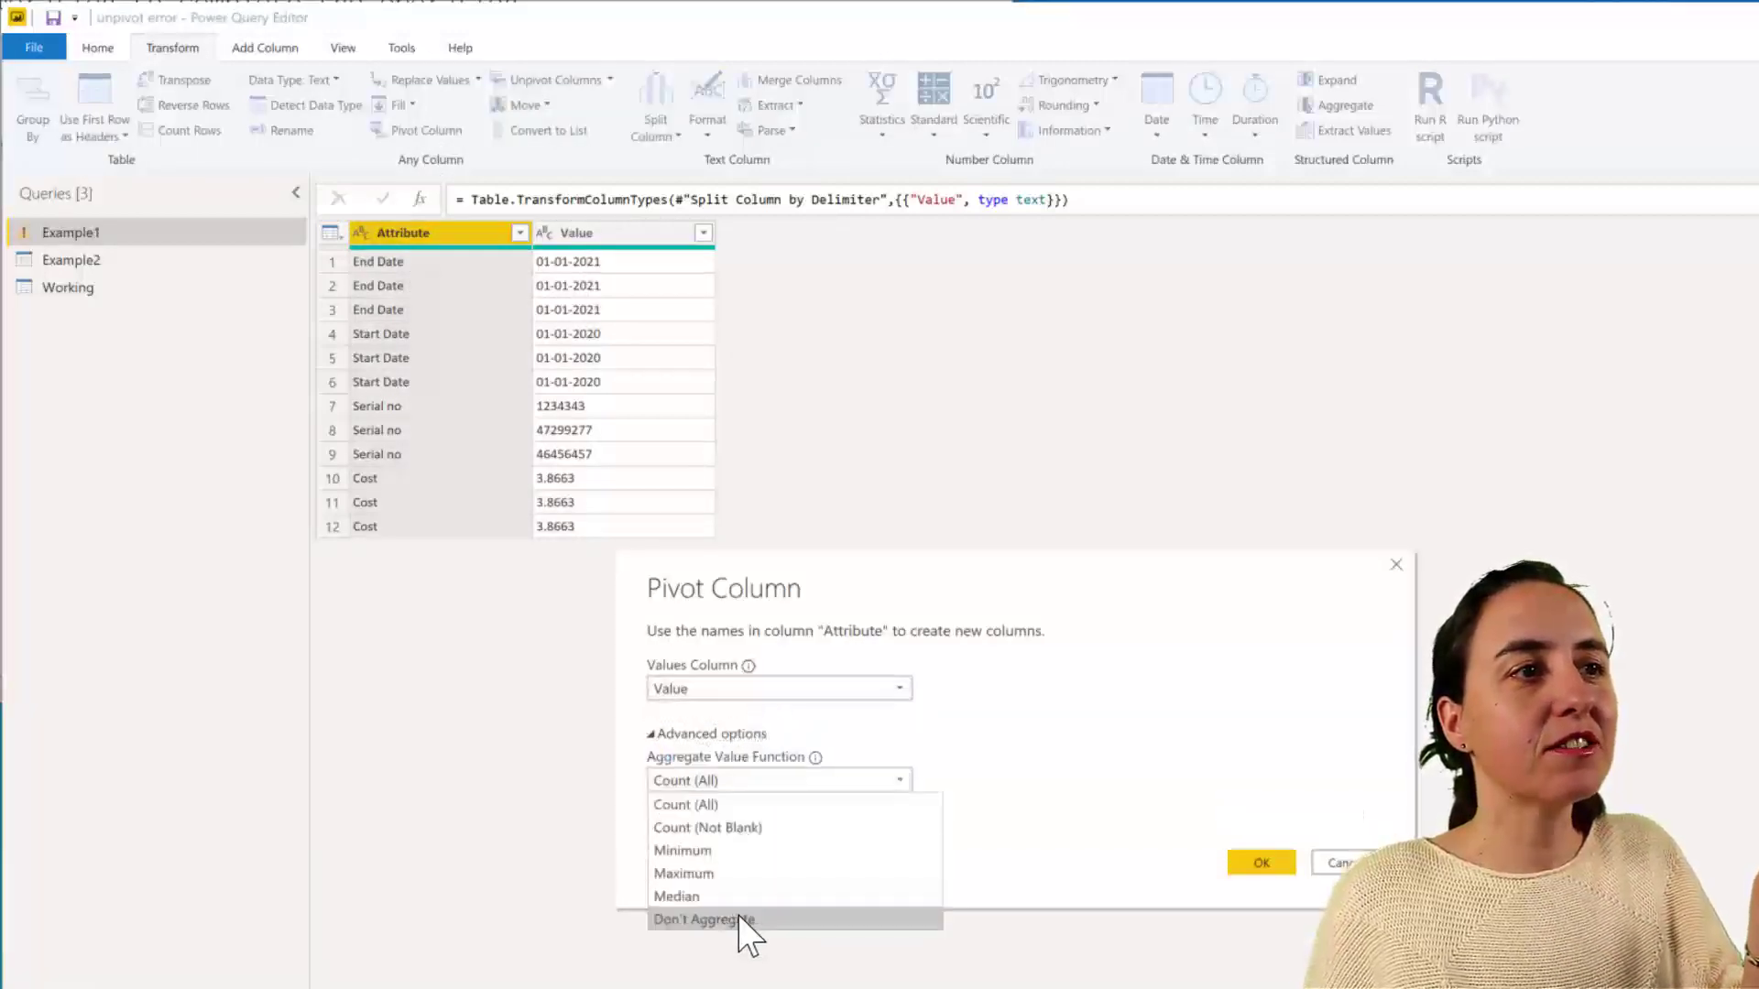
click(738, 929)
click(1262, 863)
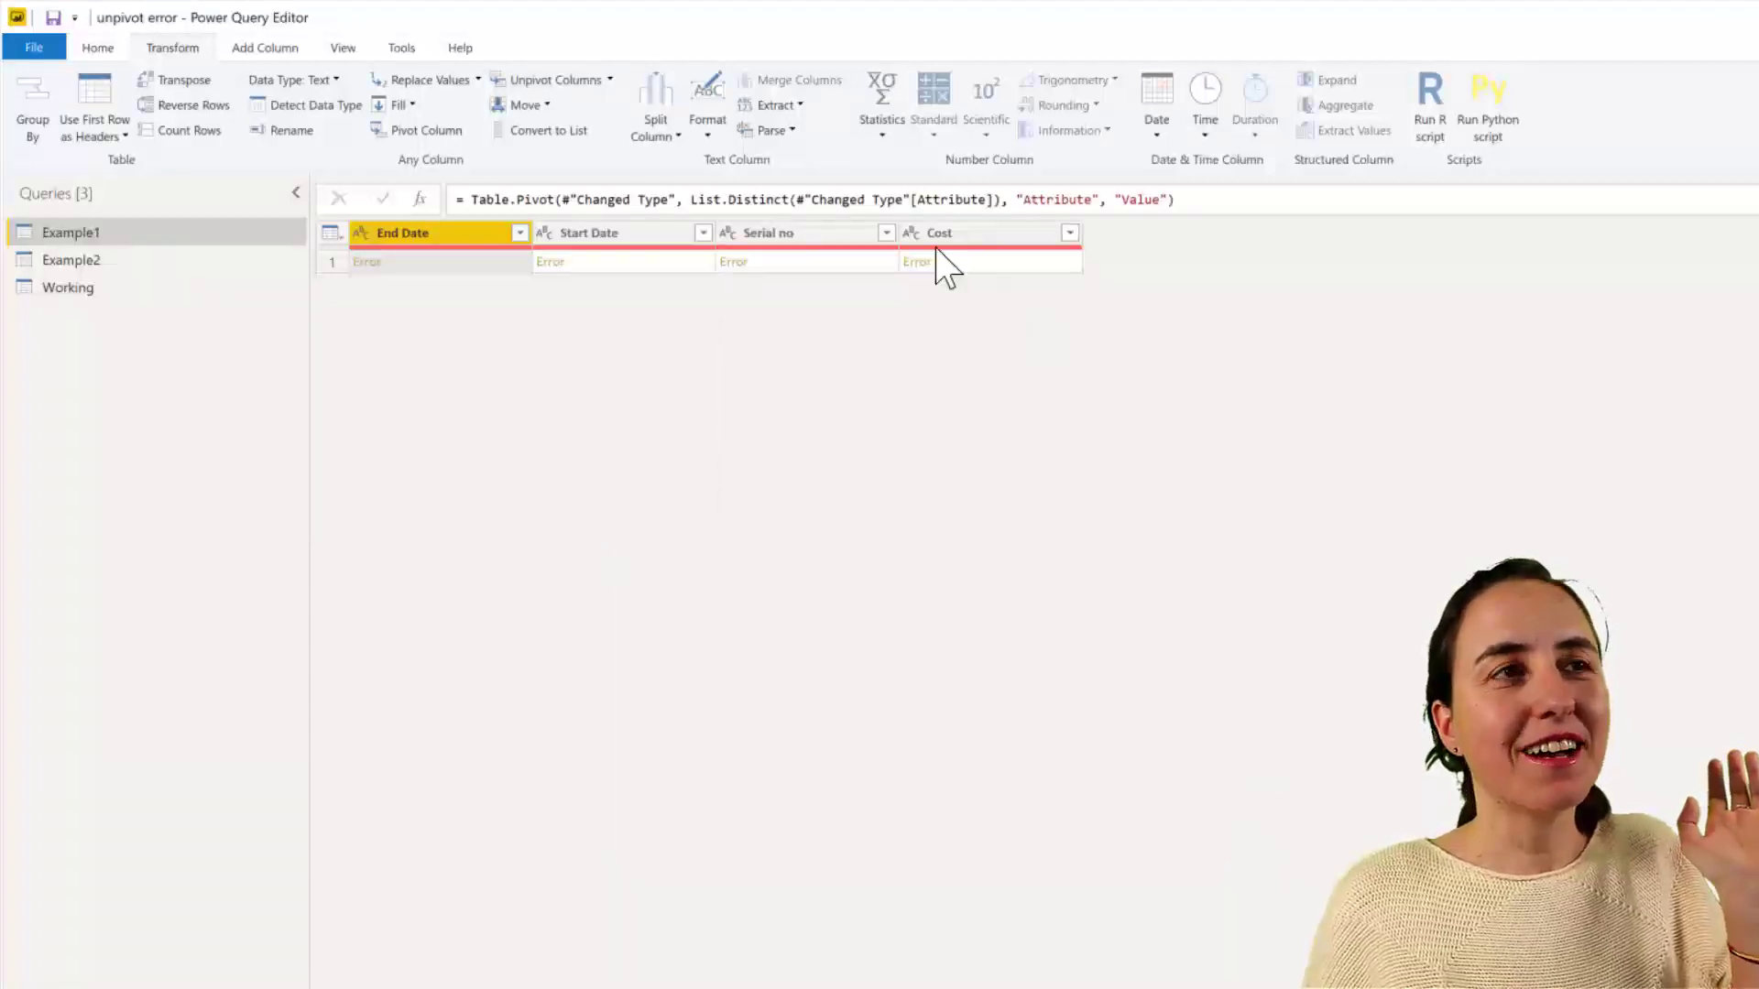
- Inspect the Error in the Cost column and dismiss the too-many-elements message
click(969, 263)
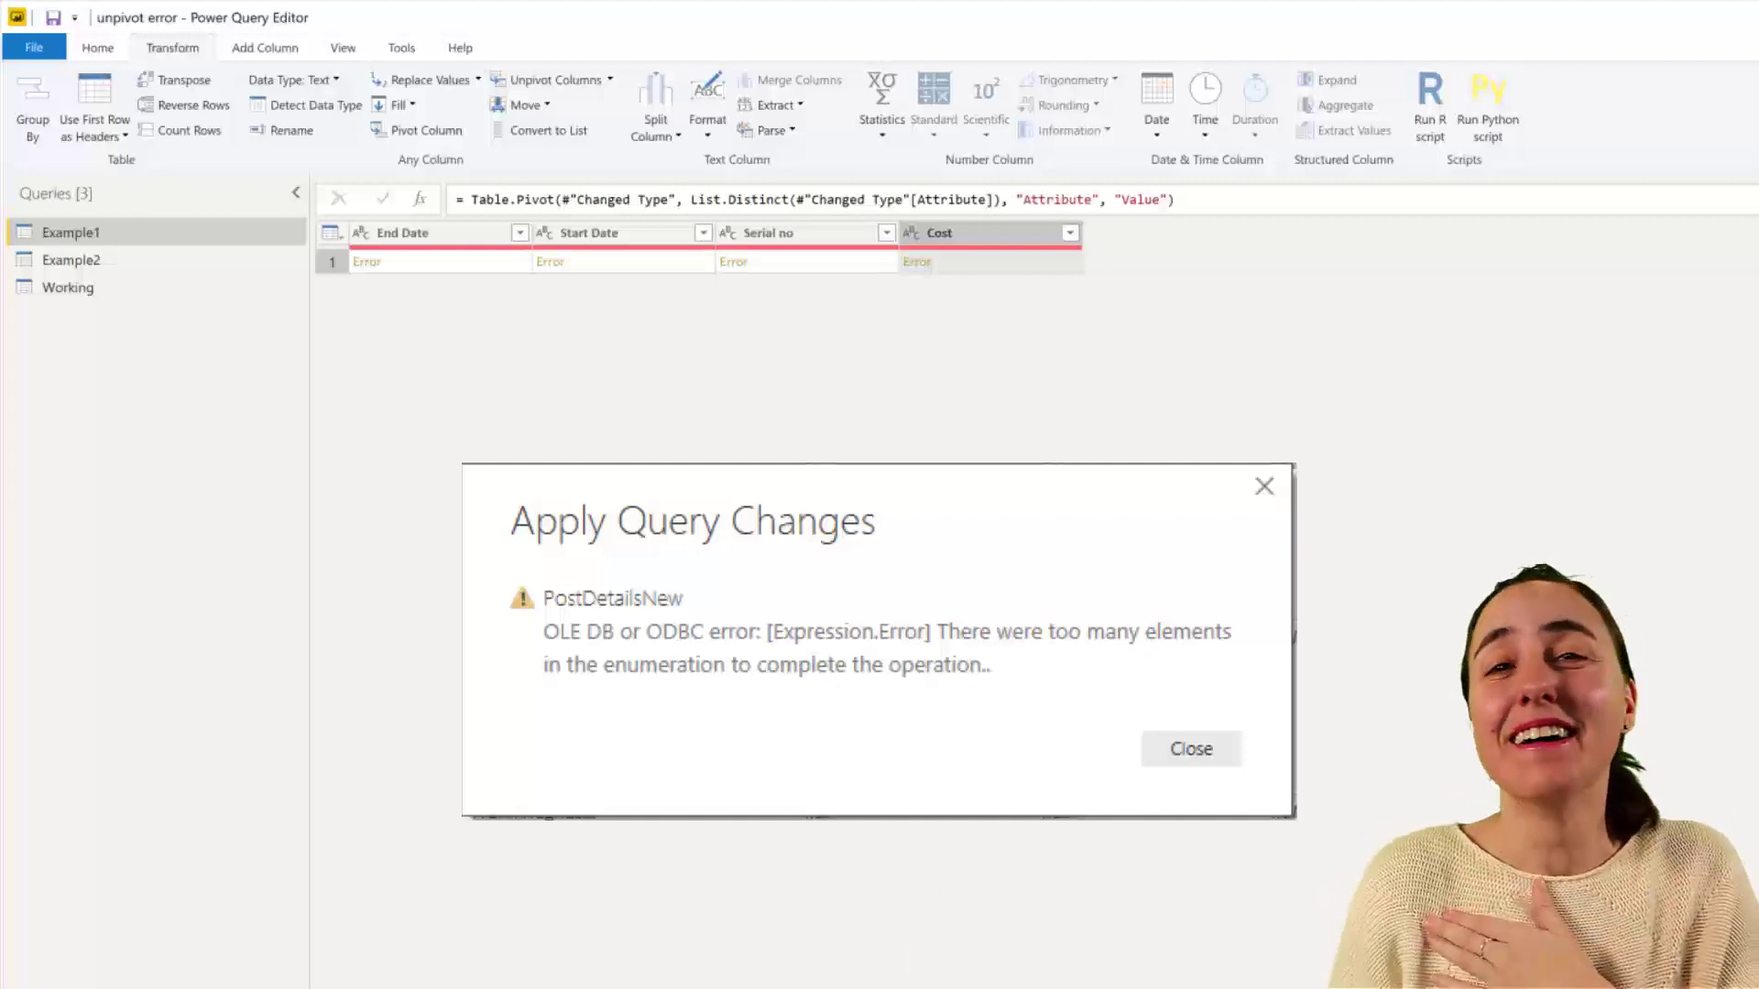
key(Escape)
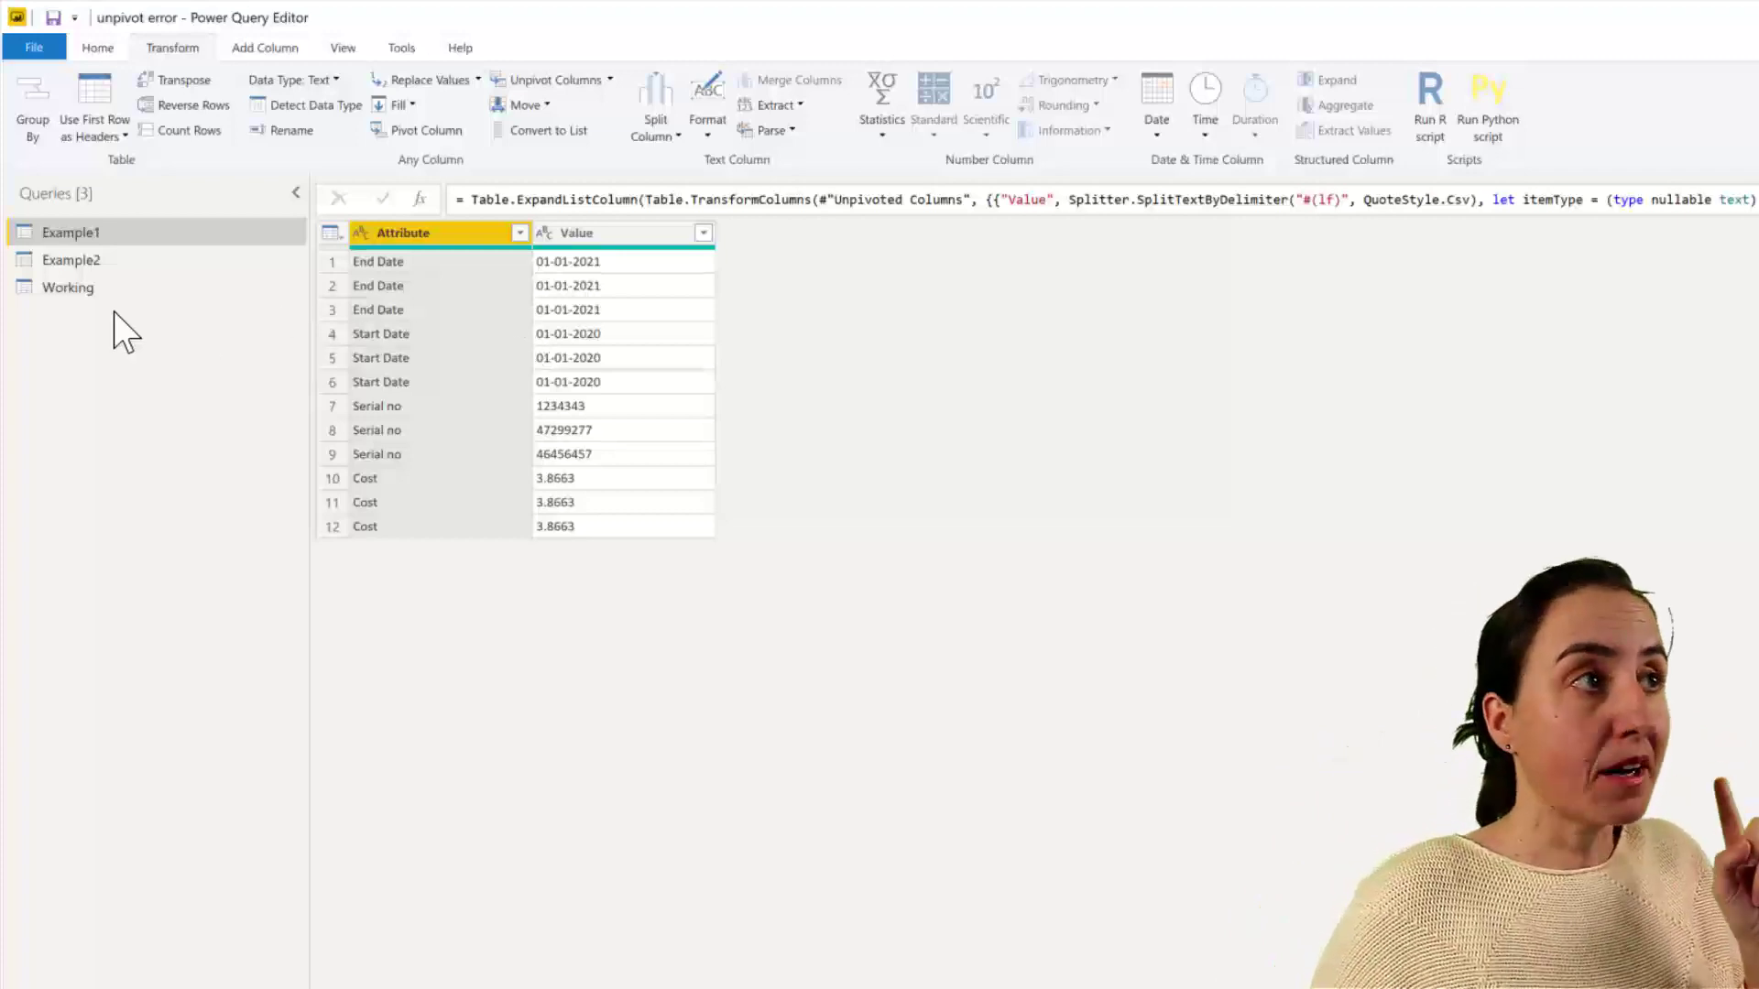
- In the Working query, pivot Rate type into Day Rate, FIT and Night Rate using Rate, without aggregating
click(83, 279)
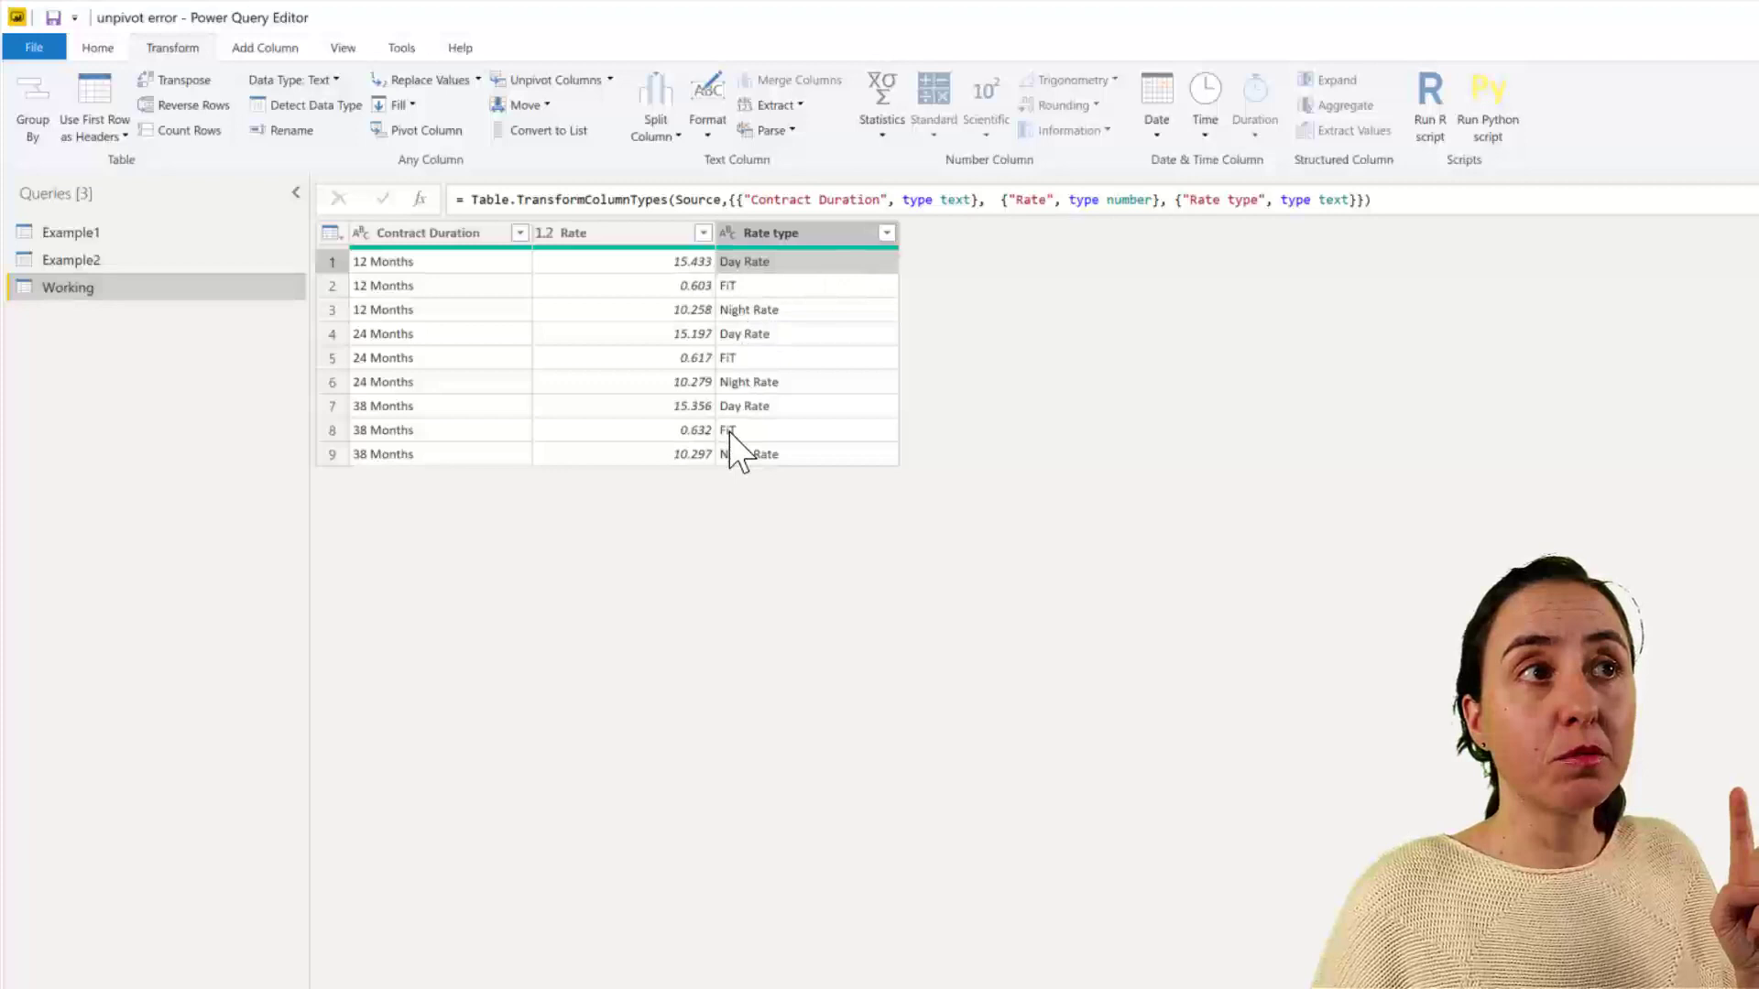
click(783, 232)
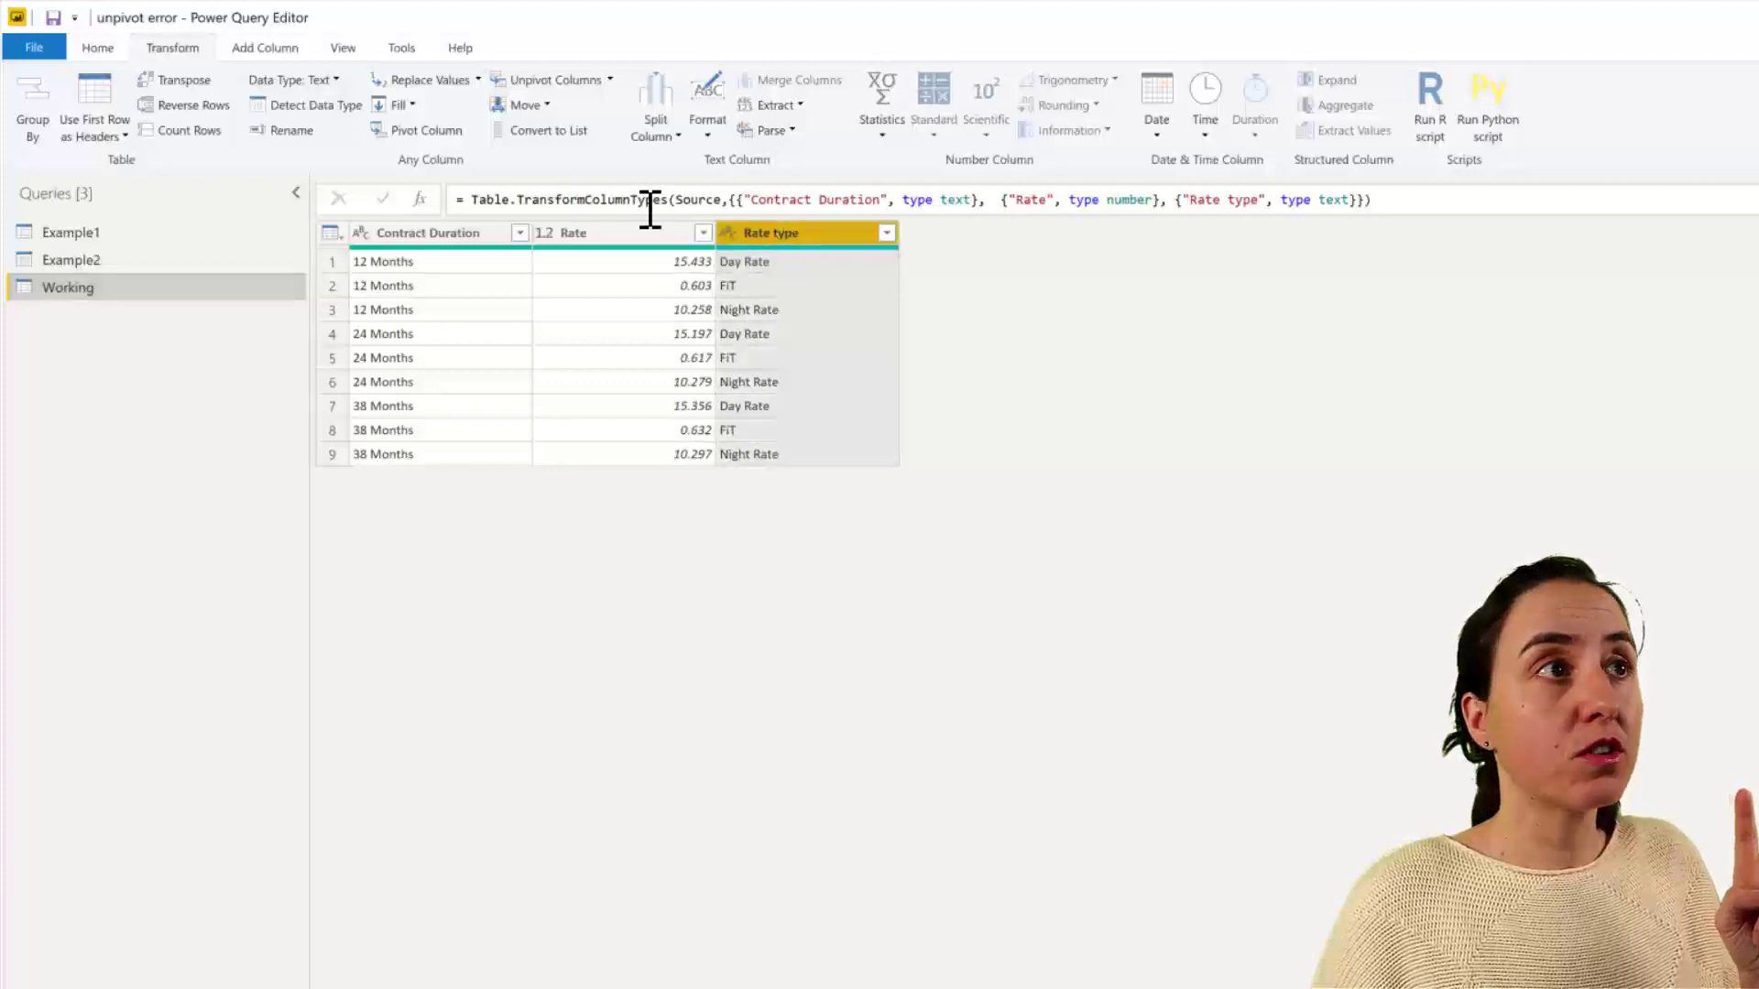
click(430, 134)
click(806, 689)
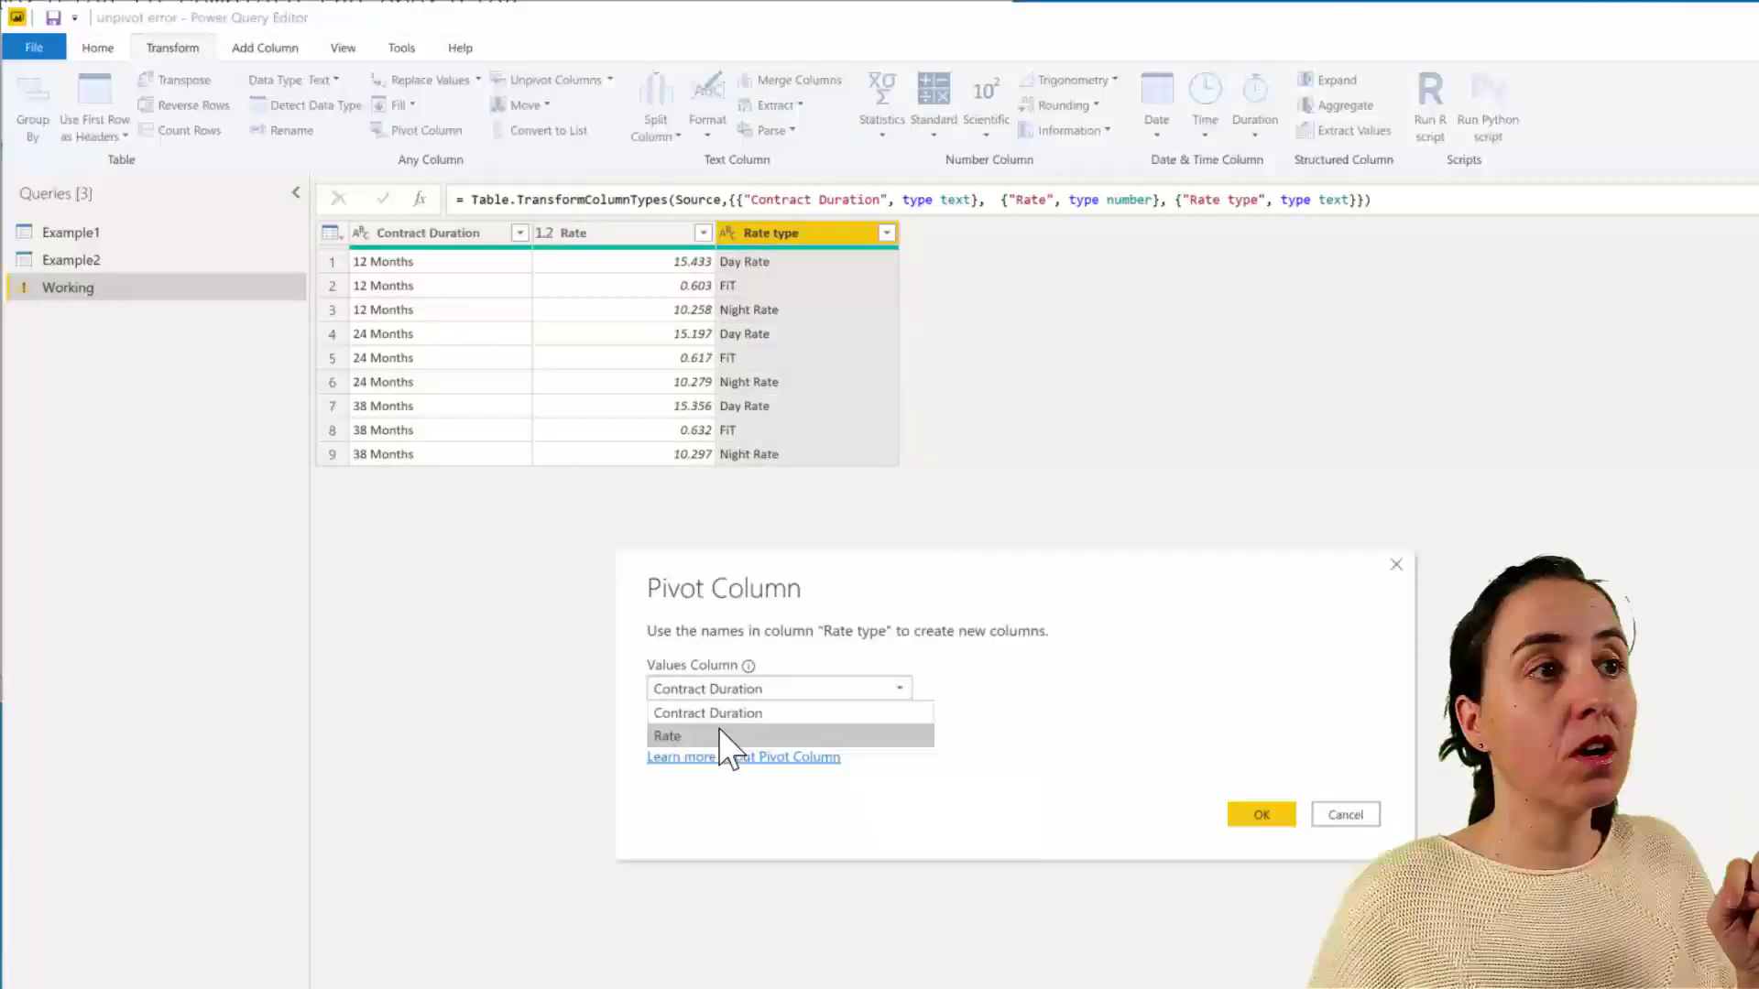
click(719, 735)
click(711, 734)
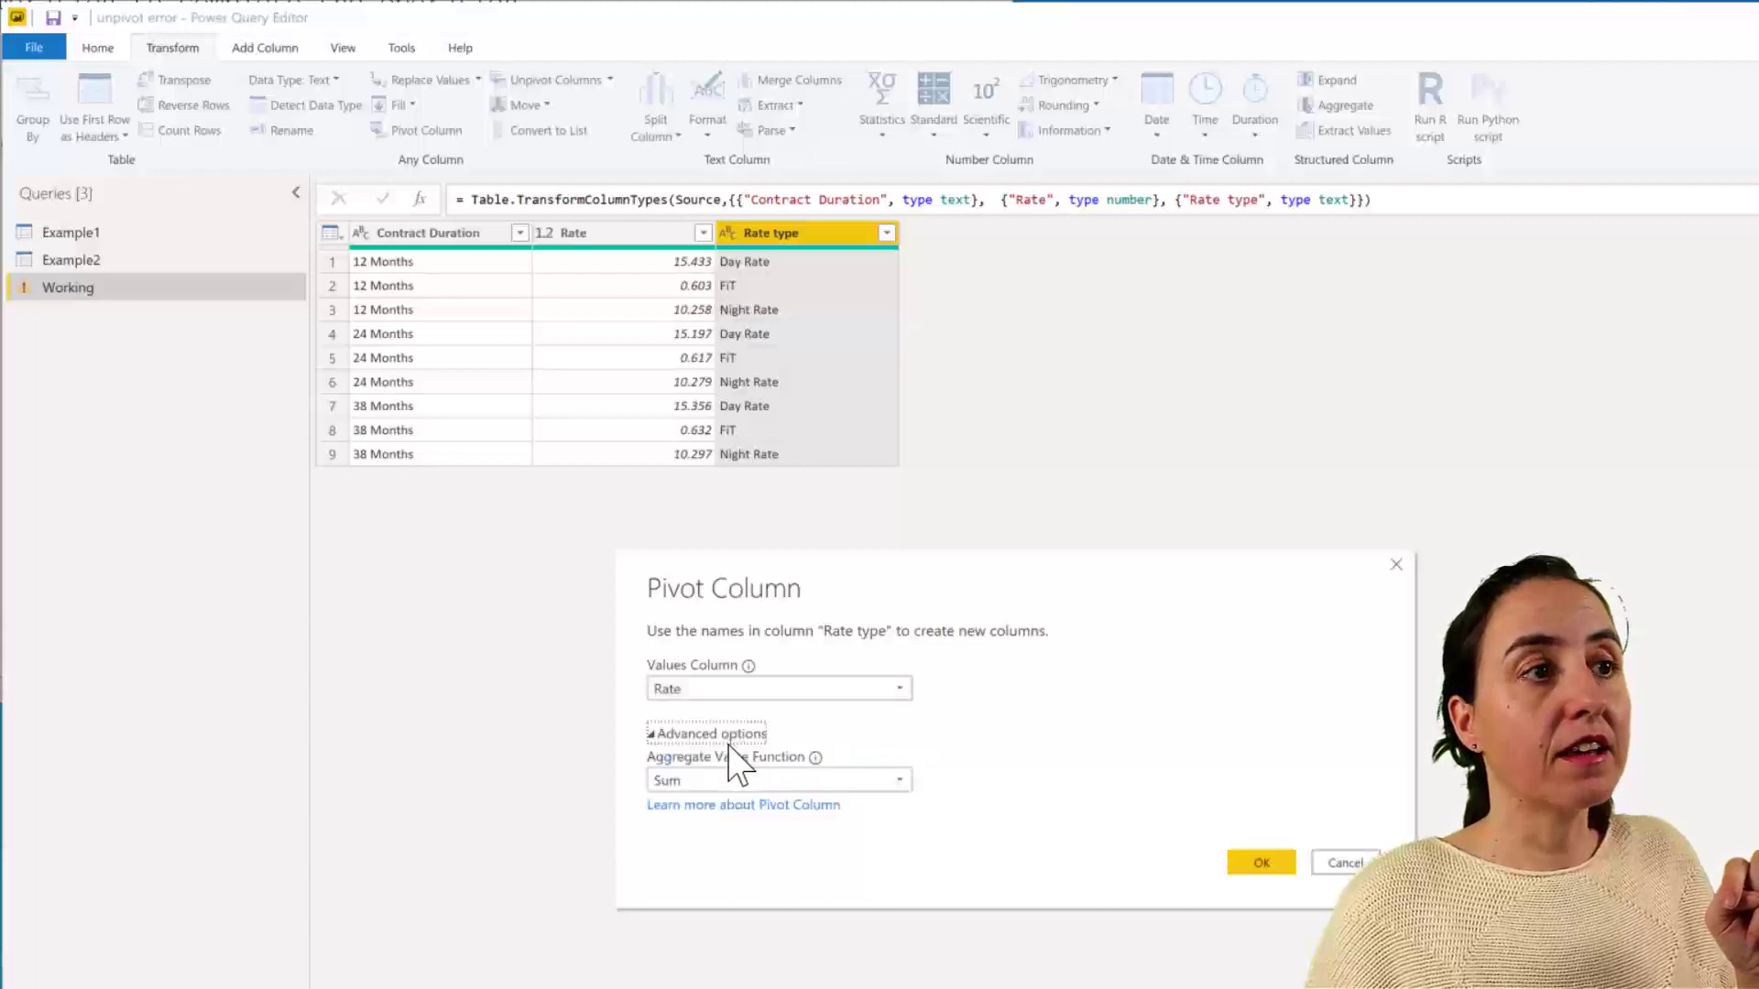
click(770, 781)
click(724, 965)
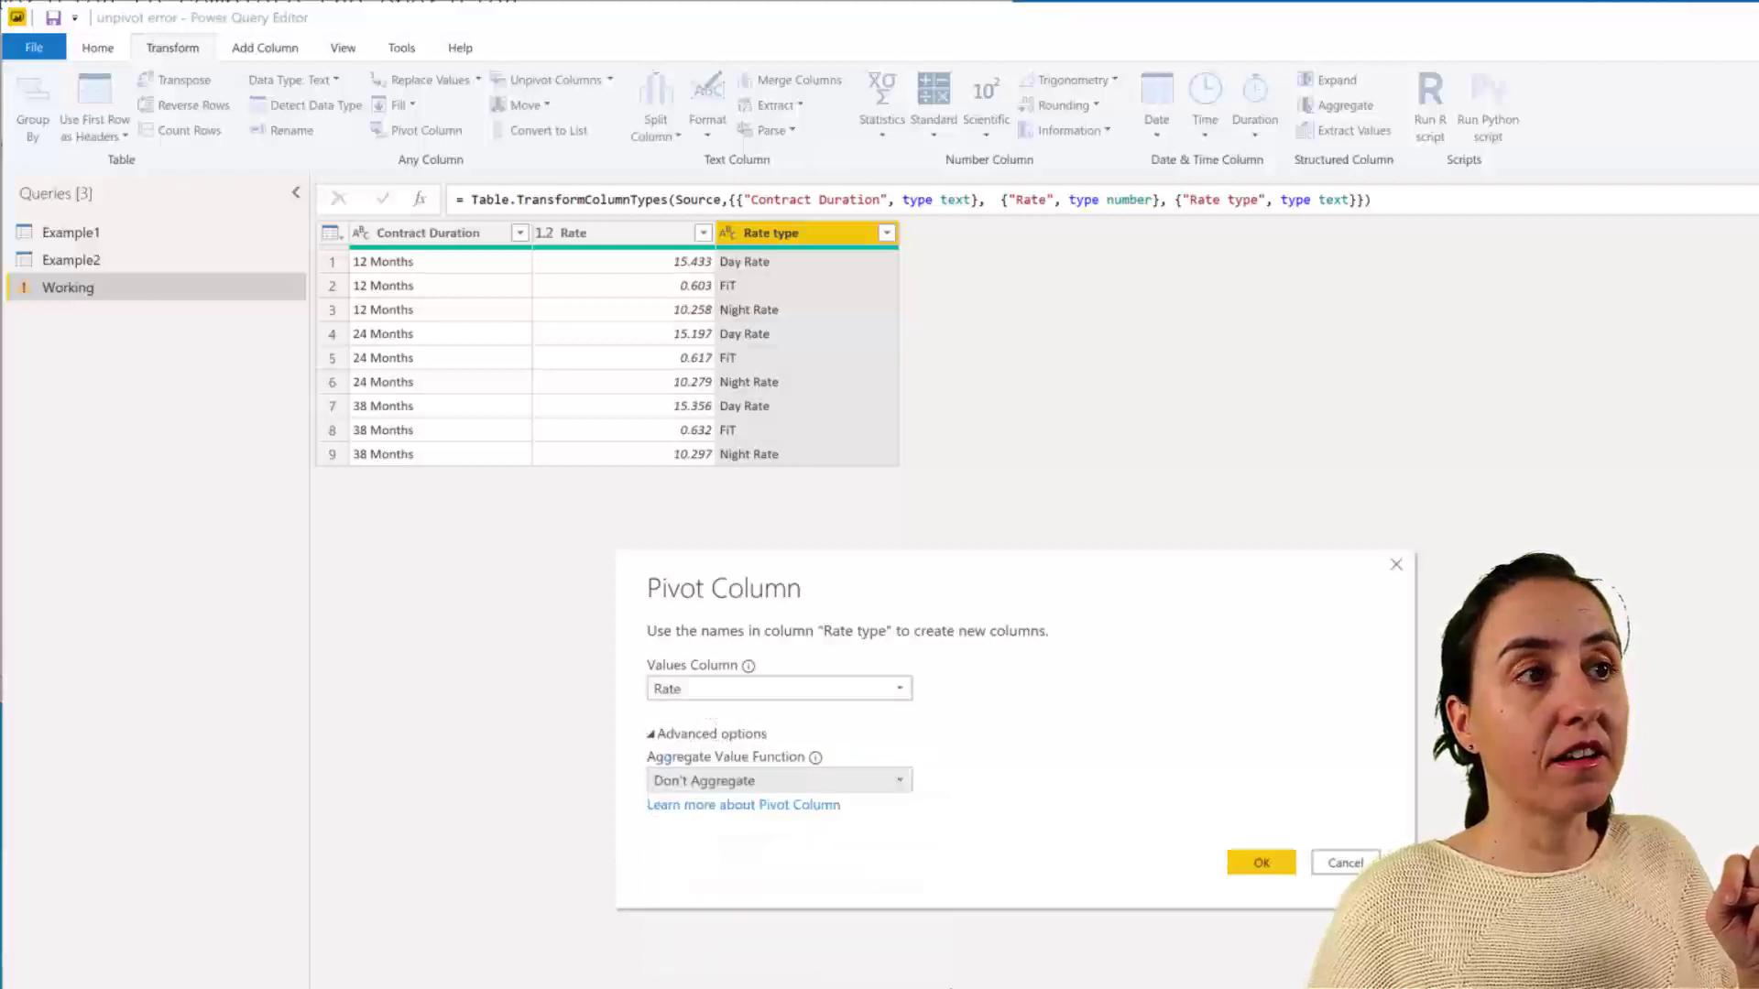
click(1266, 866)
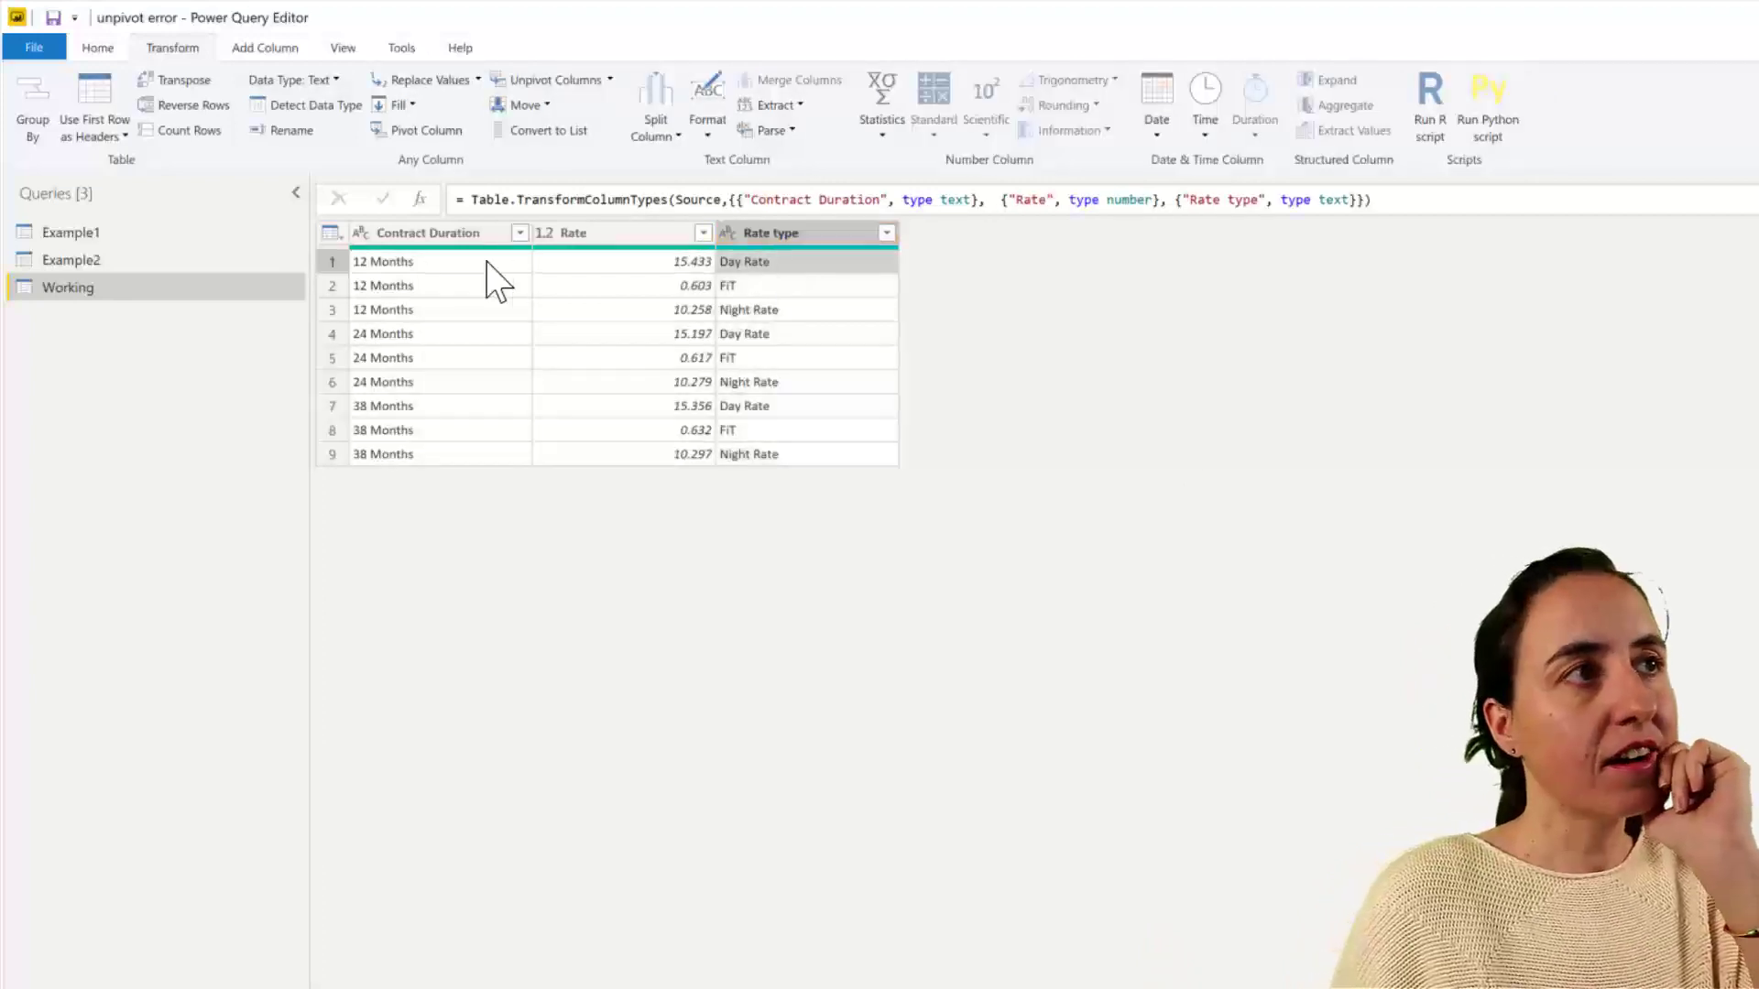
- Inspect the Working query's 12, 24 and 38 Months rows, then return to Example1
click(415, 234)
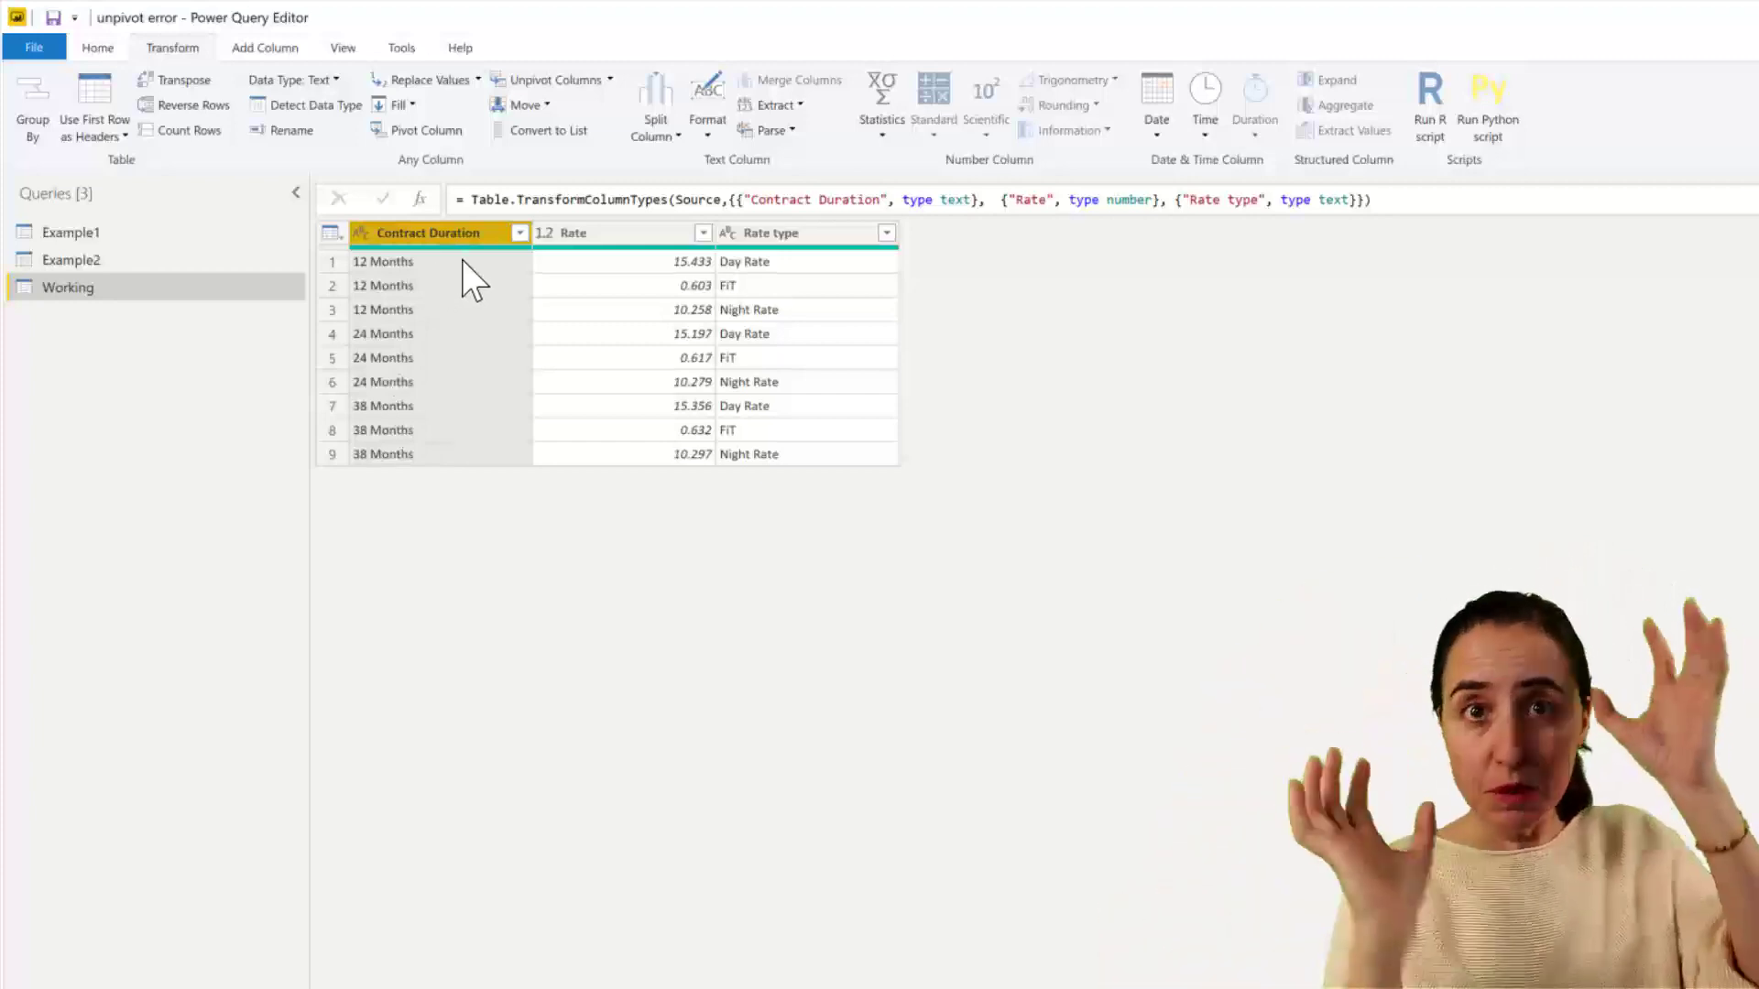
click(473, 260)
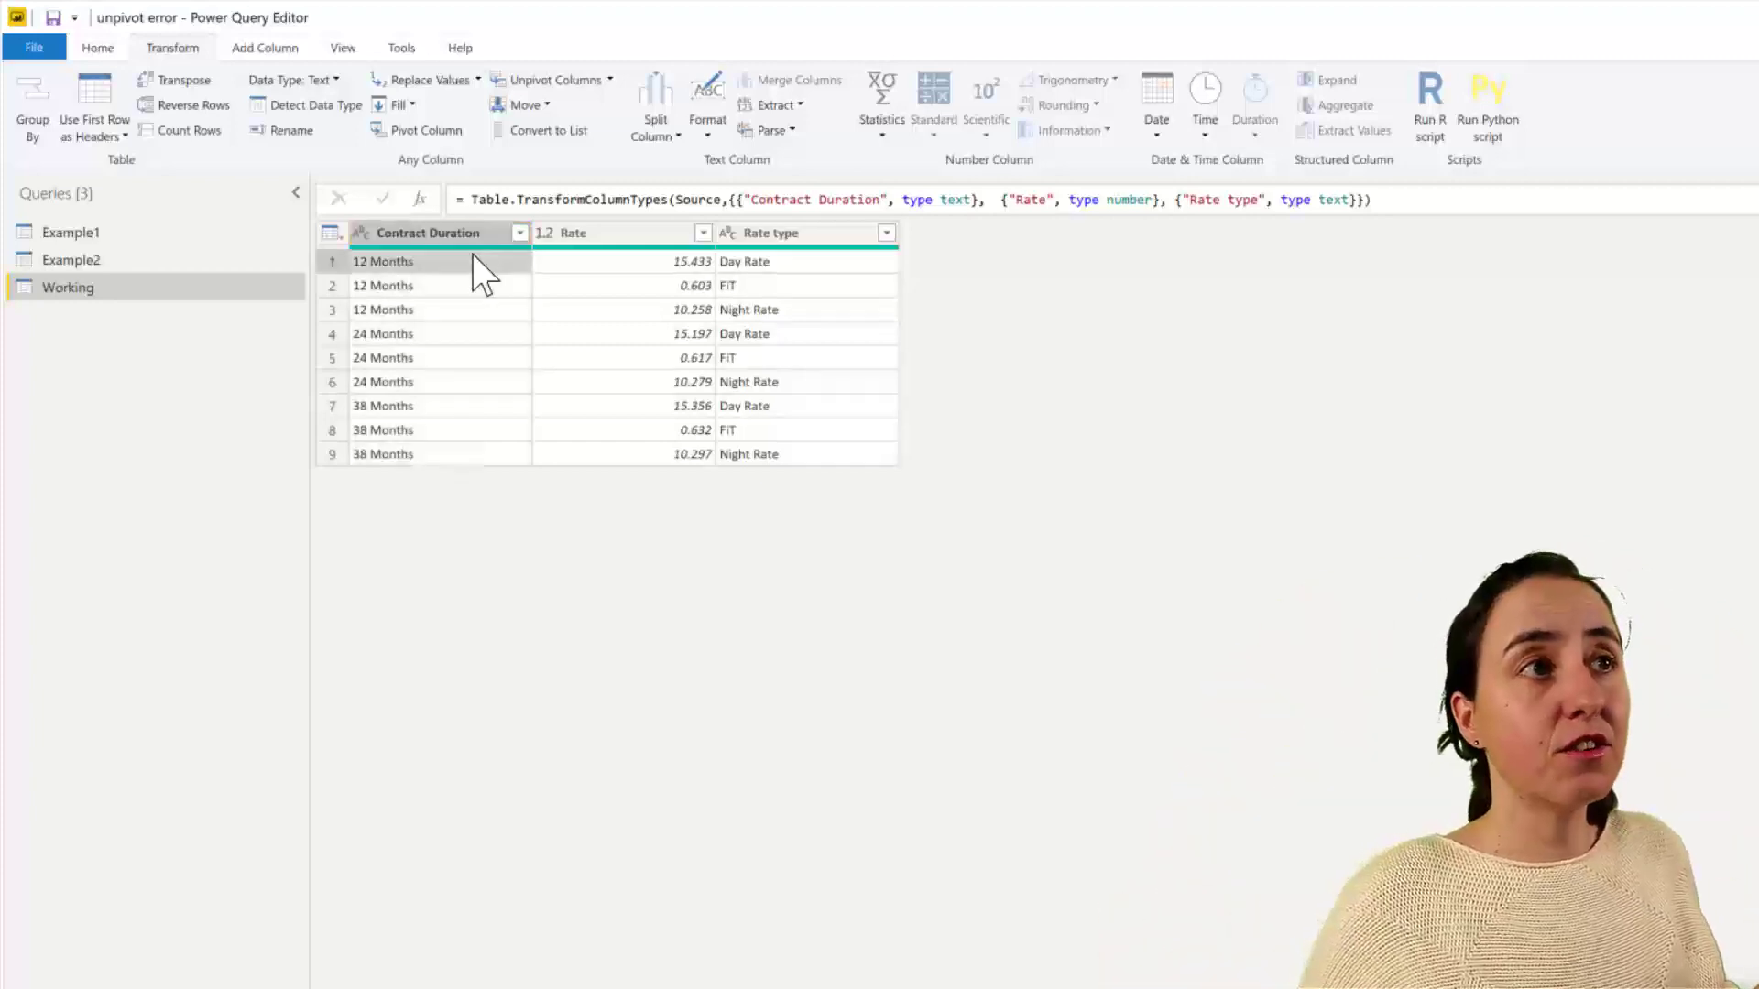
click(436, 334)
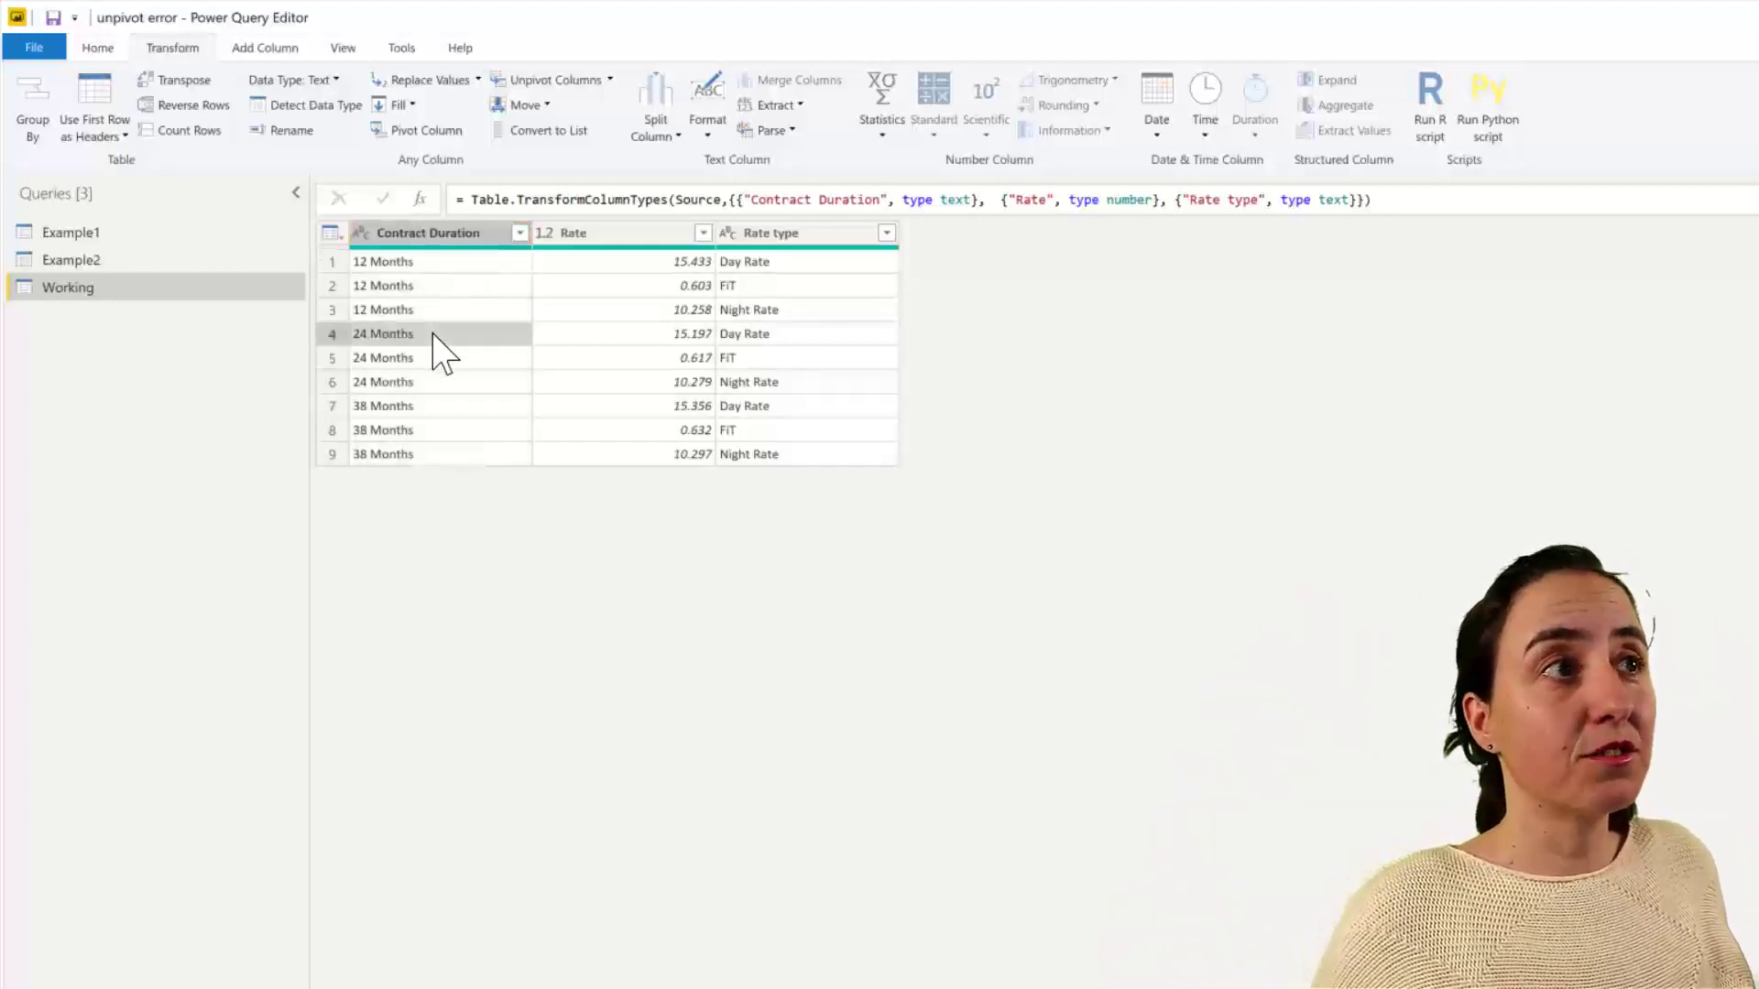
click(440, 406)
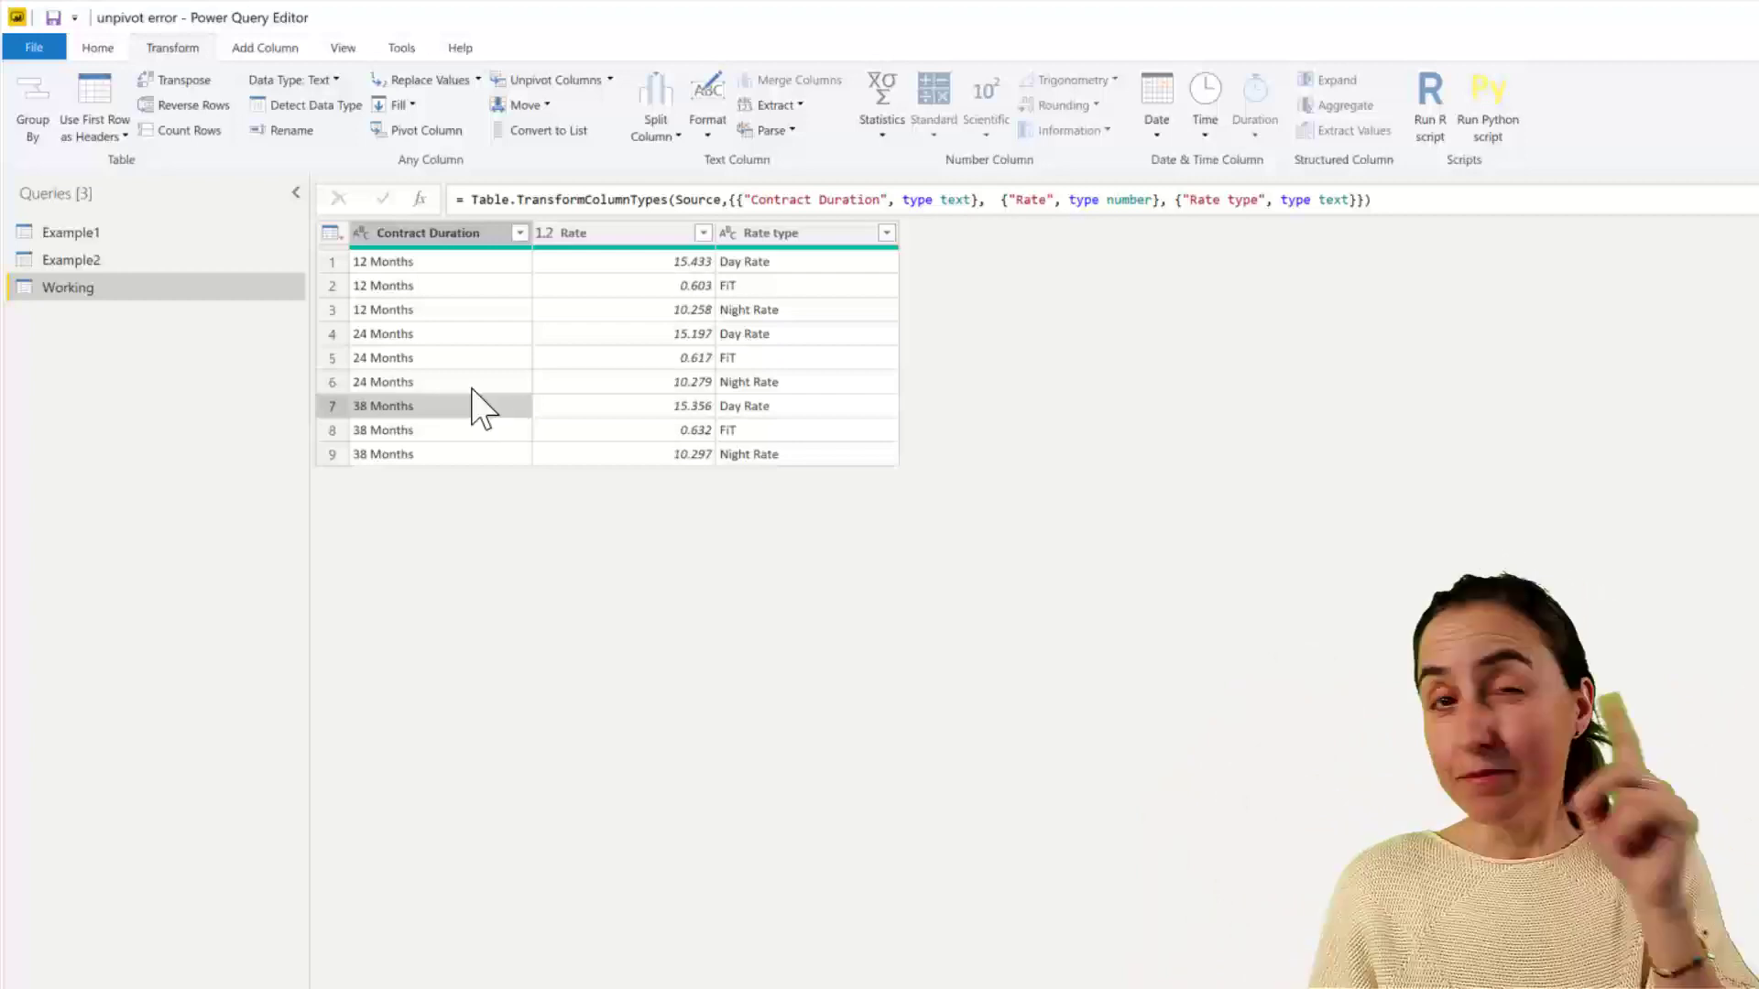
click(151, 235)
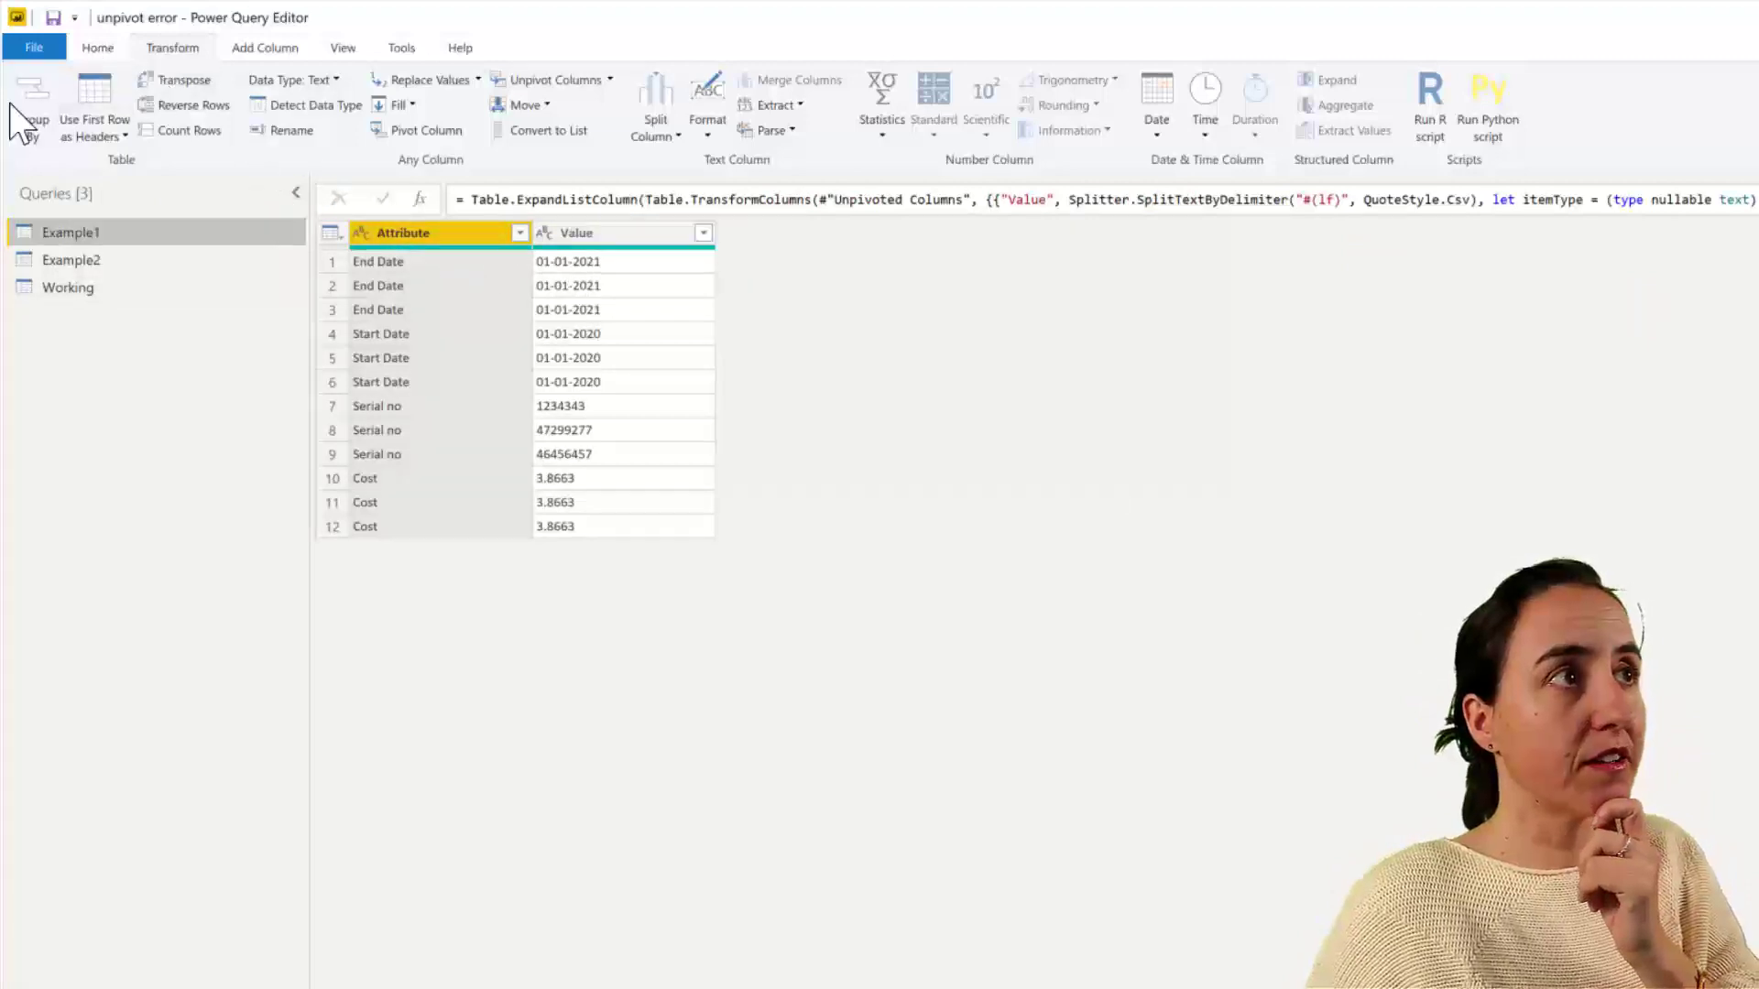
- Group Example1 by Attribute with All Rows into nested Count tables, then begin a Custom Column
click(36, 119)
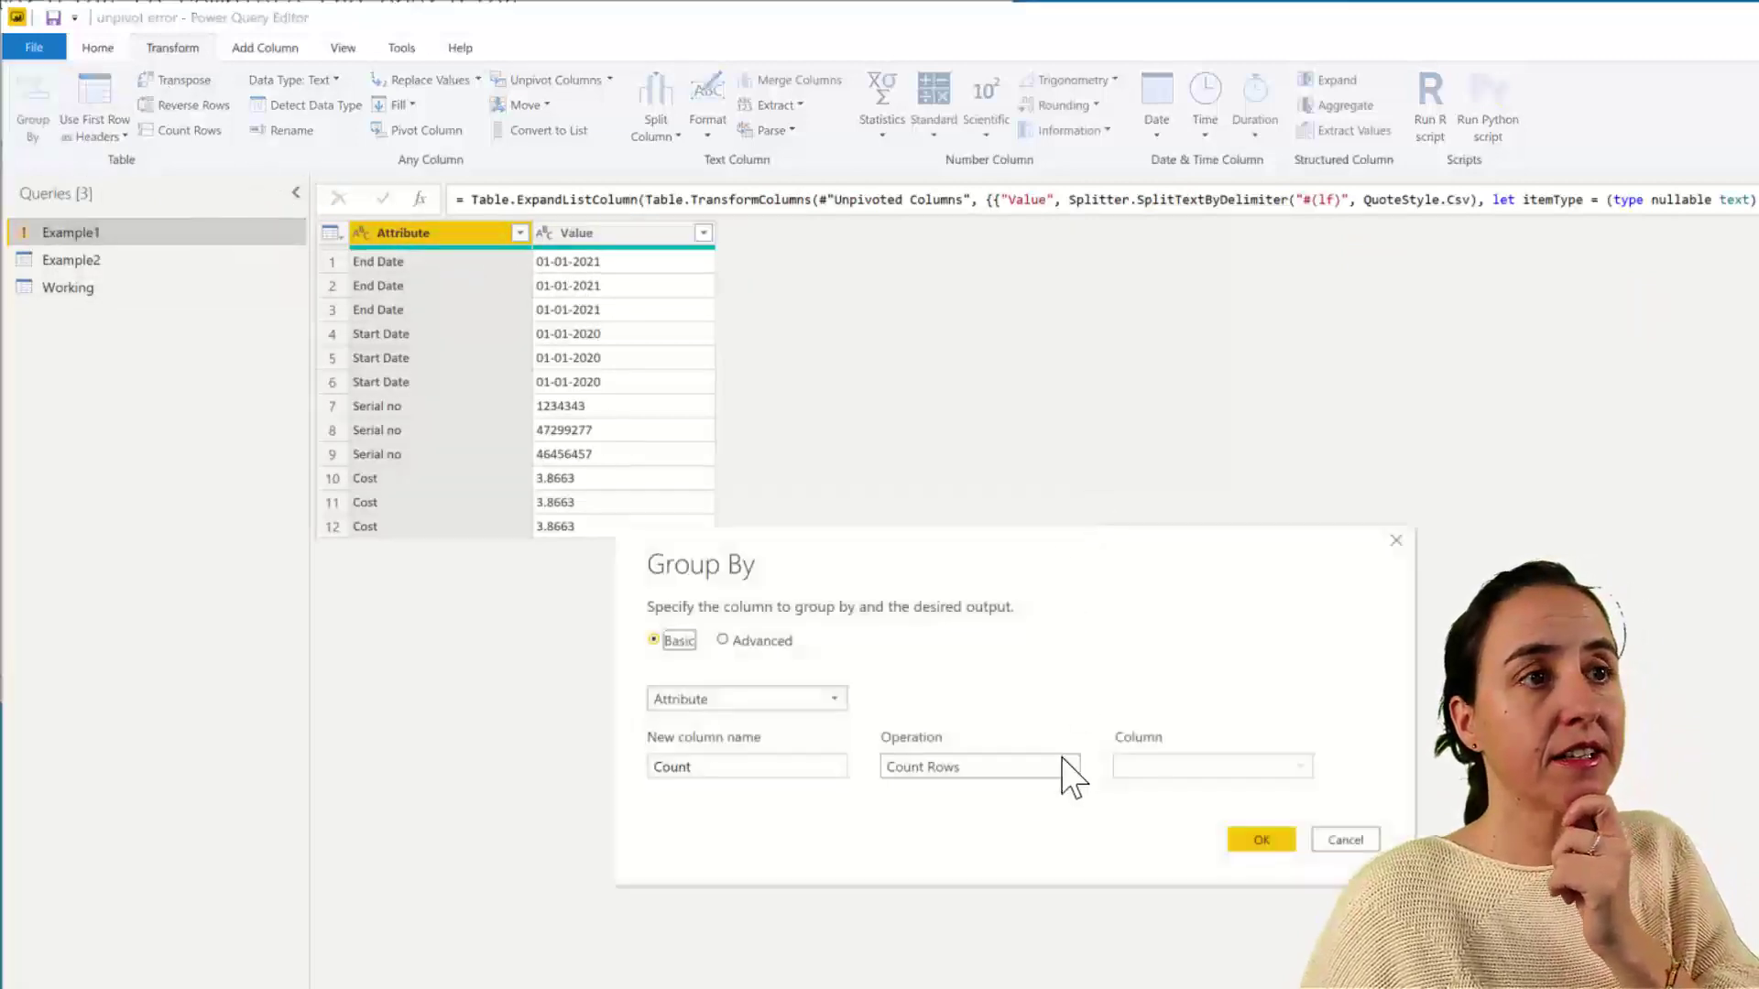
click(1060, 769)
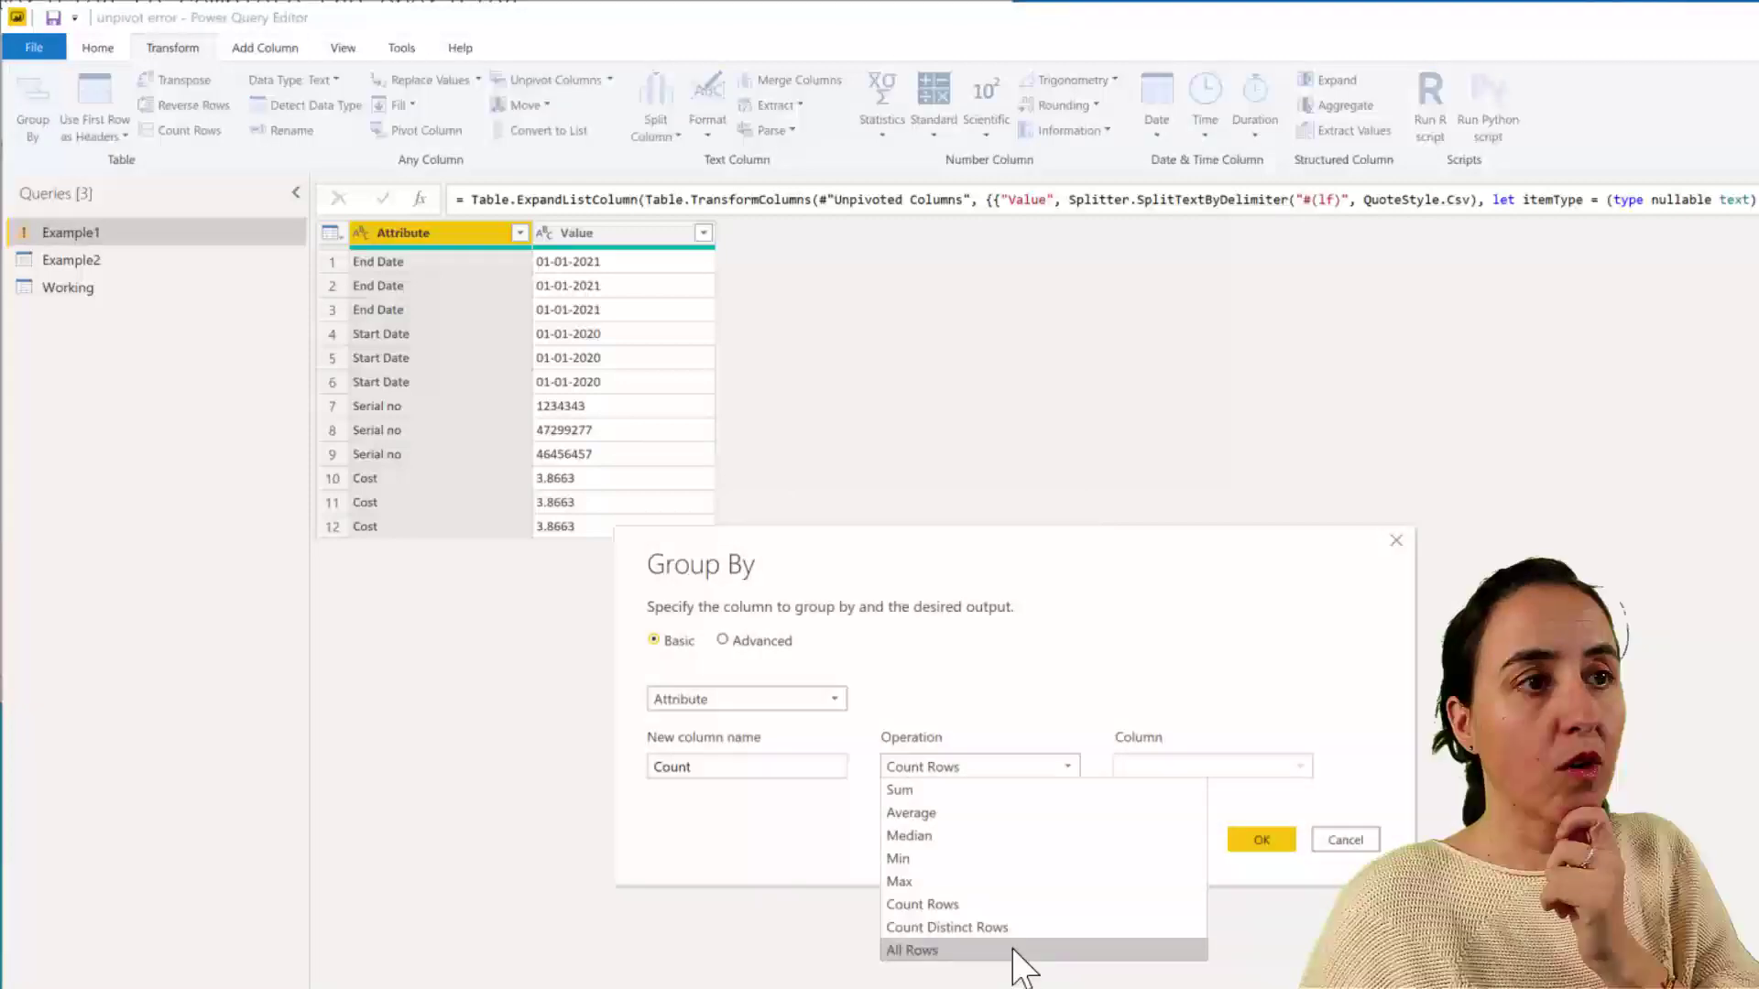
click(1015, 952)
click(1250, 847)
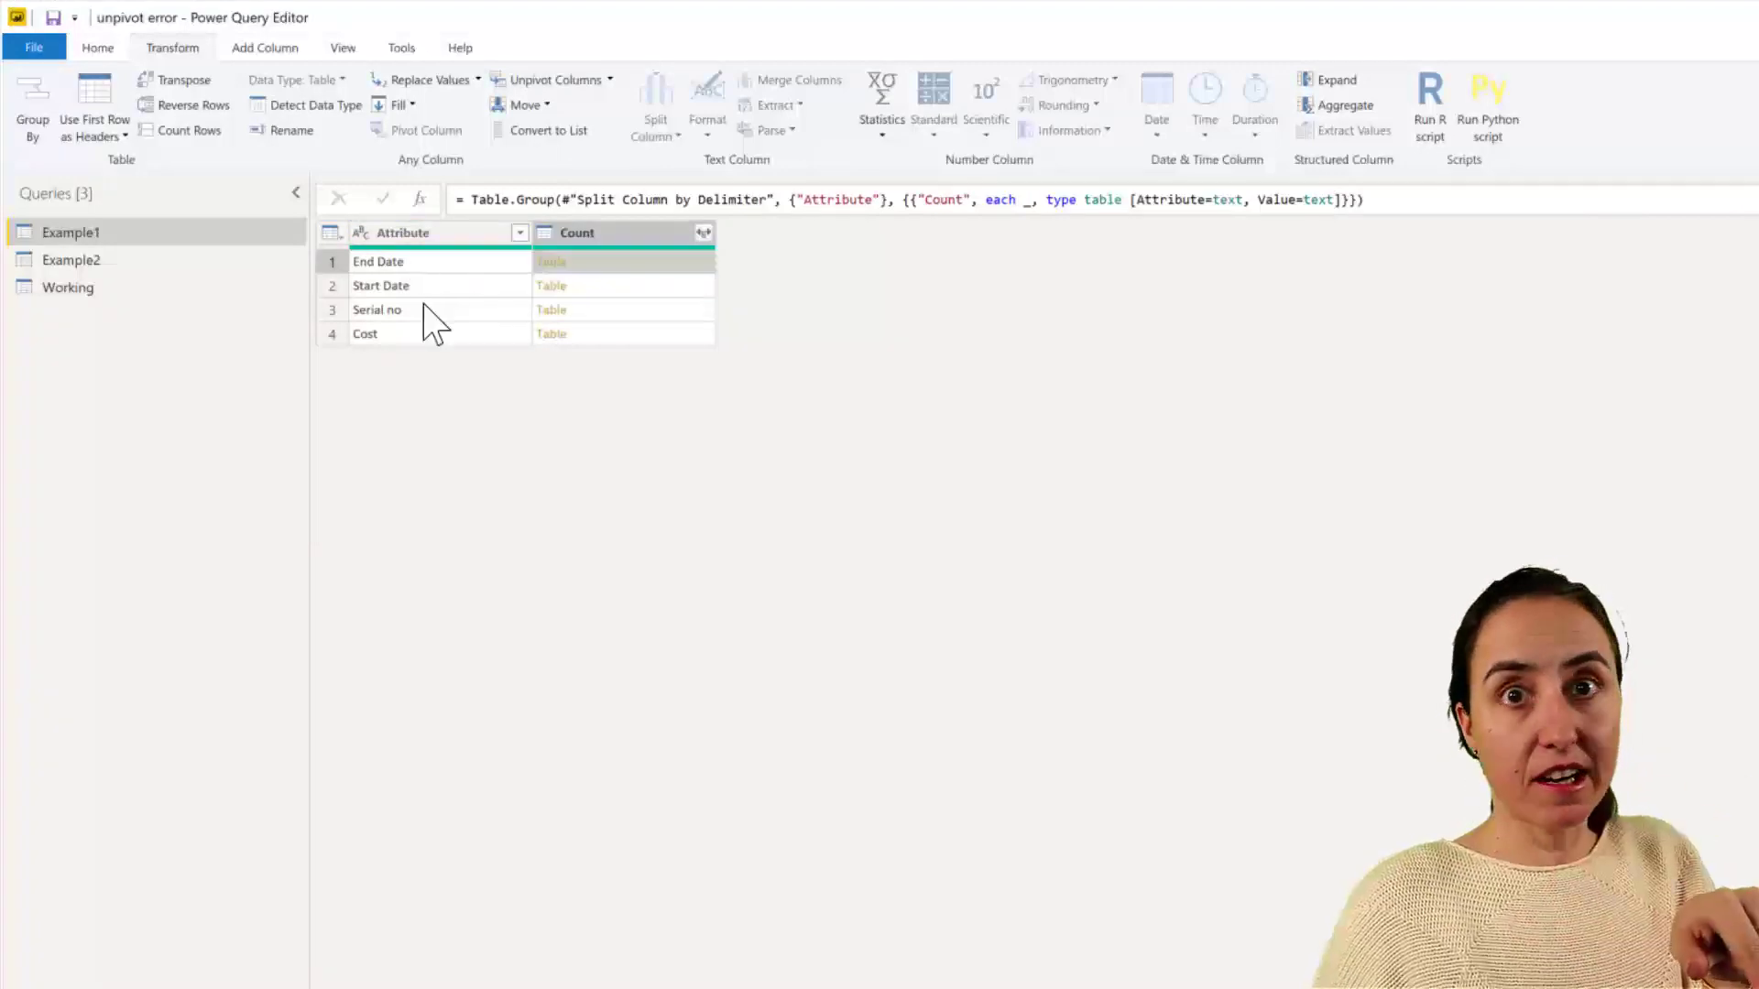
click(265, 47)
click(125, 103)
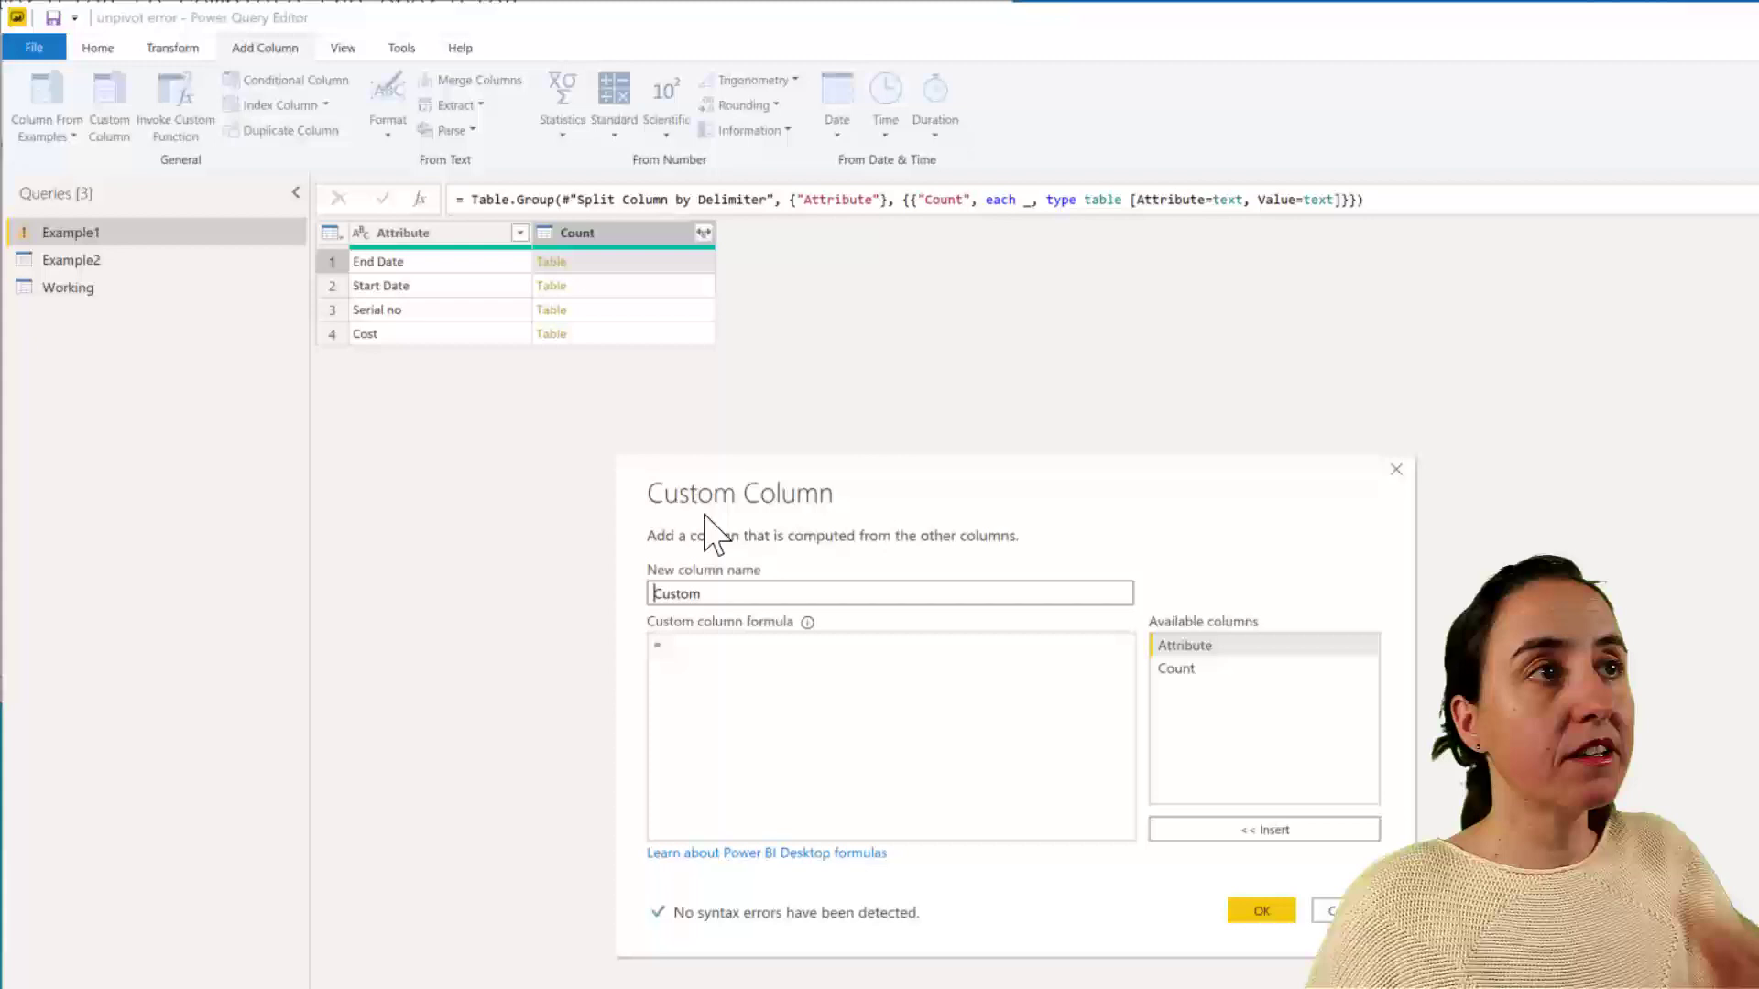
- Add a Custom column with the formula Table.AddIndexColumn([Count], "Index", 1)
click(759, 660)
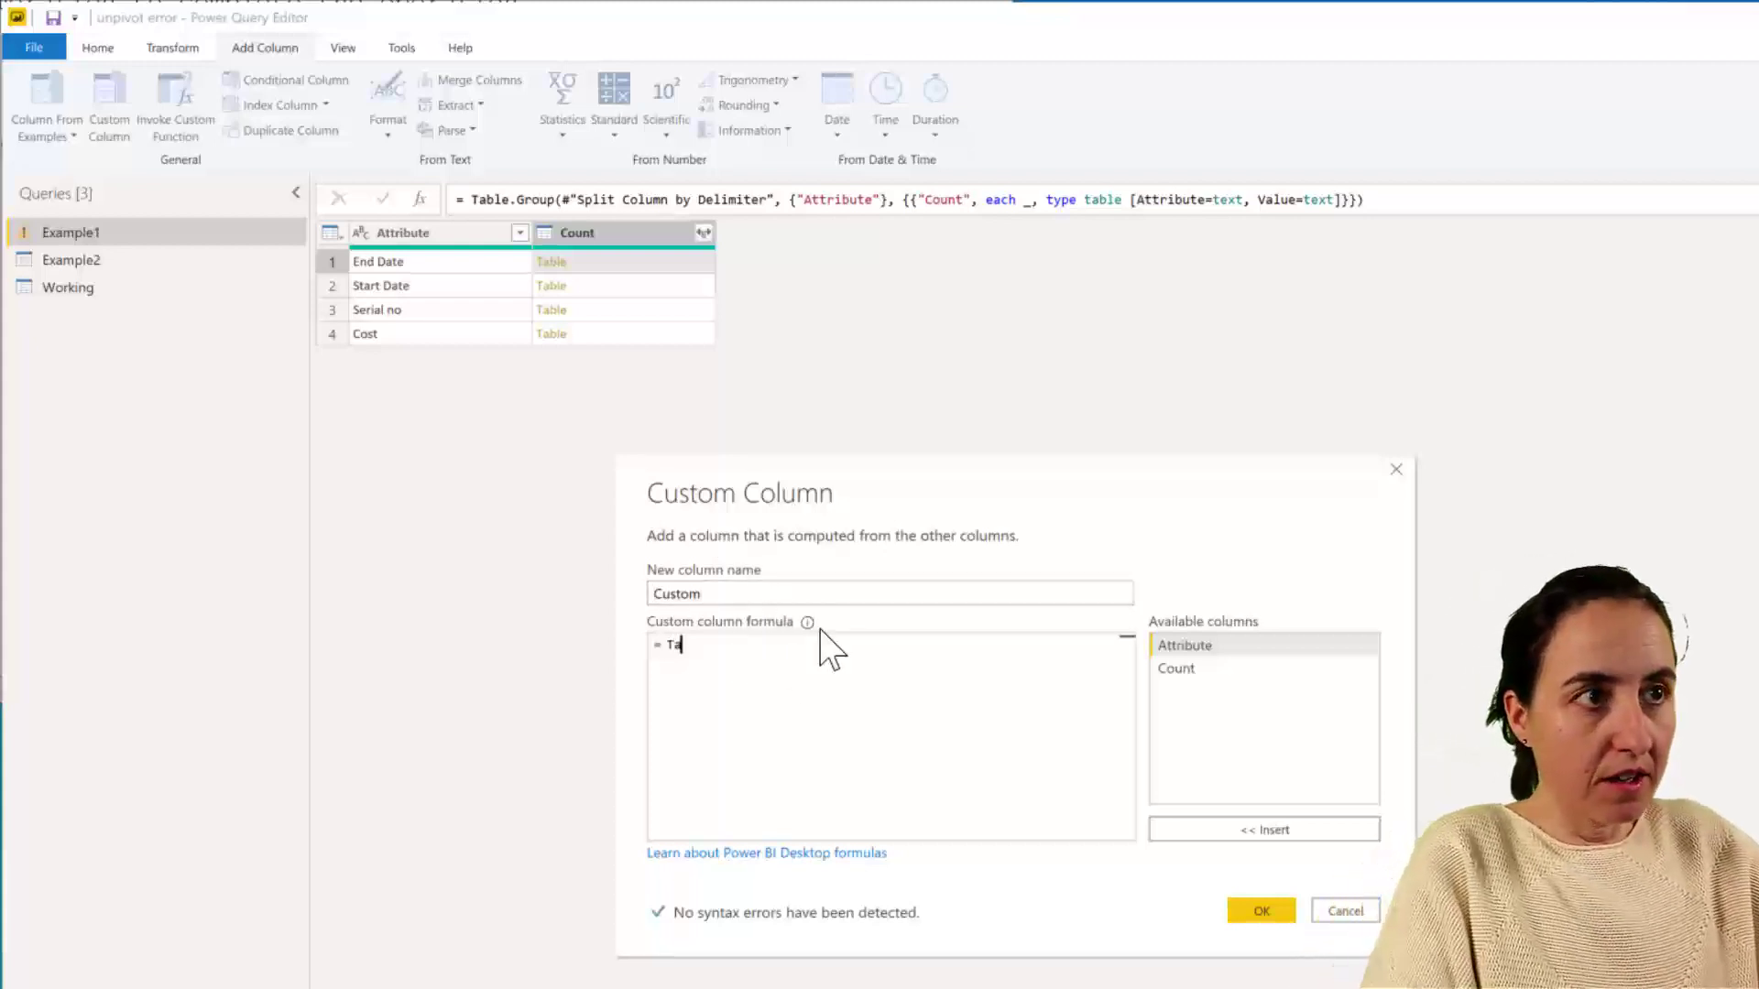
text(Table.Add)
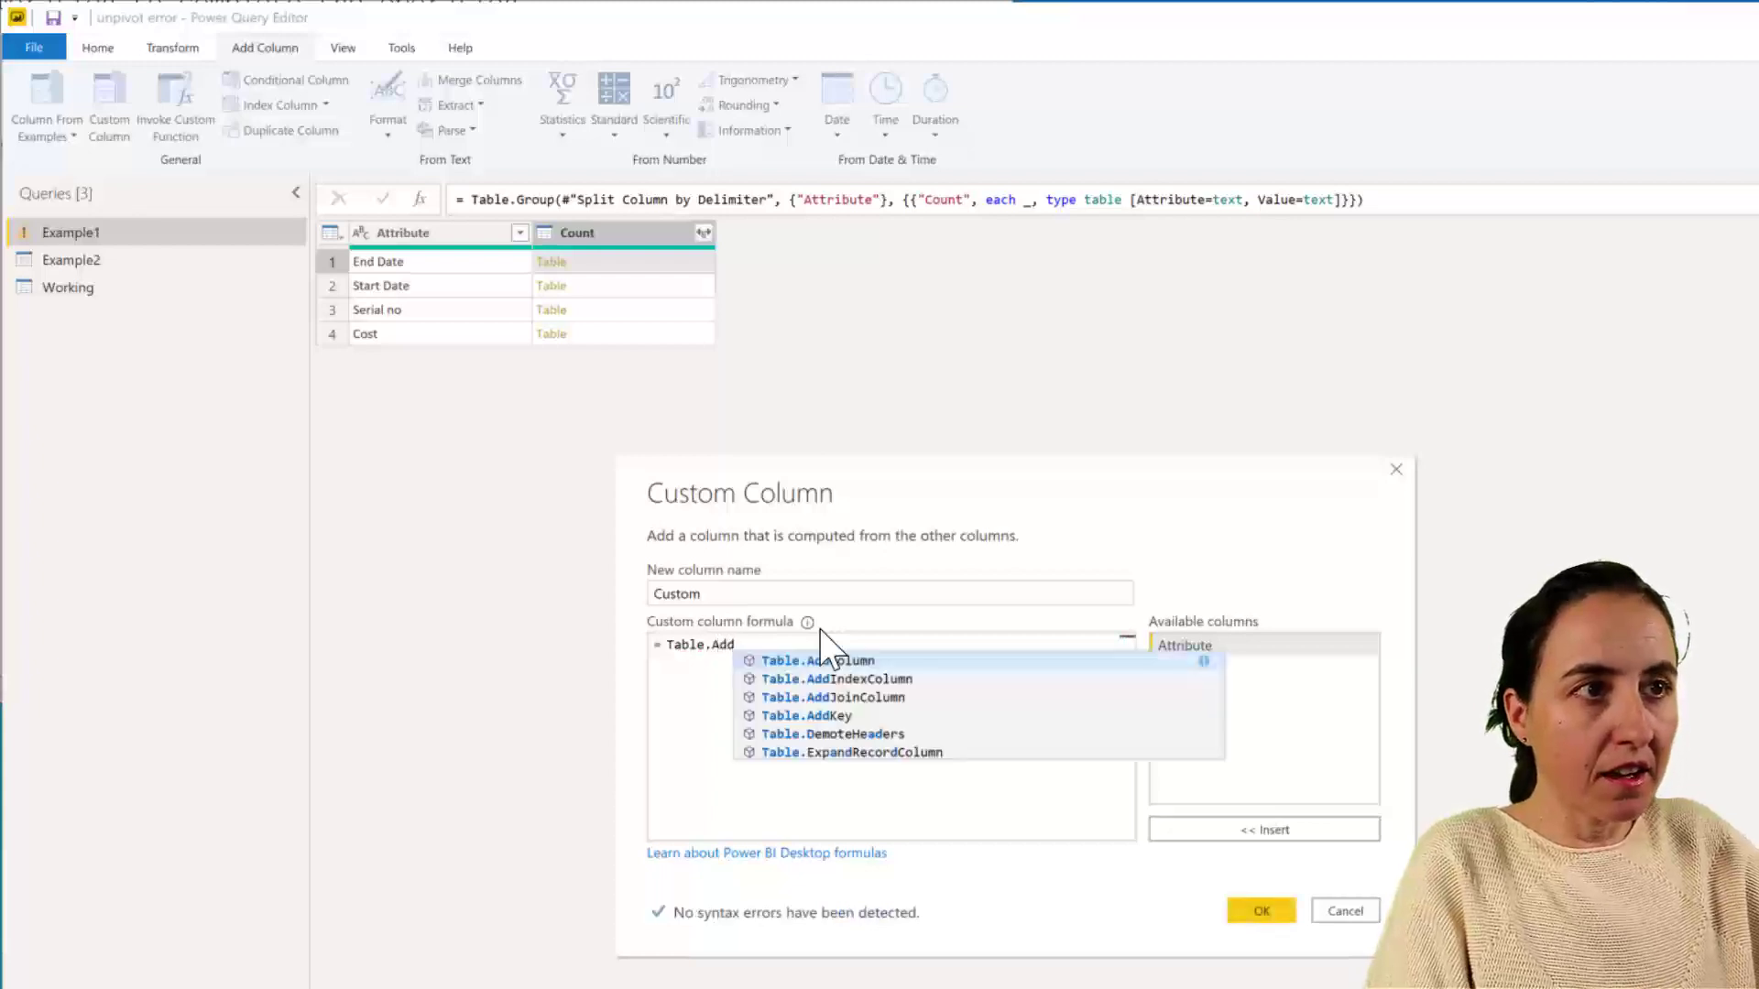
key(Down)
key(Tab)
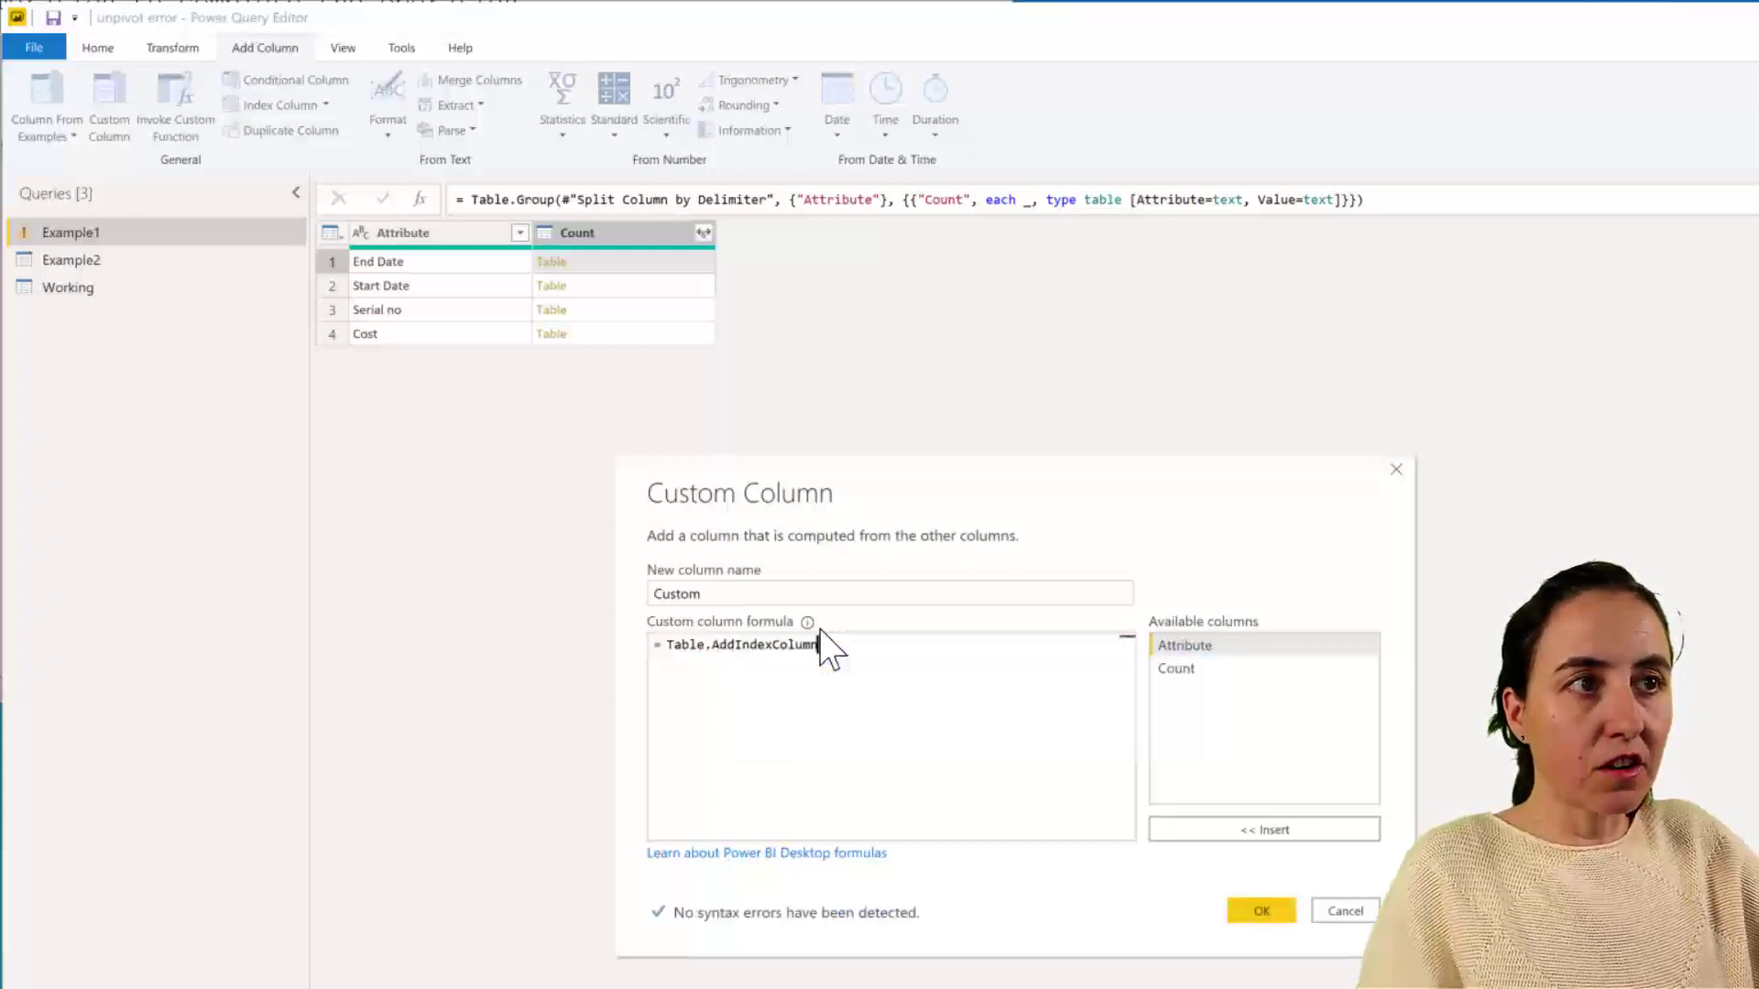
text(()
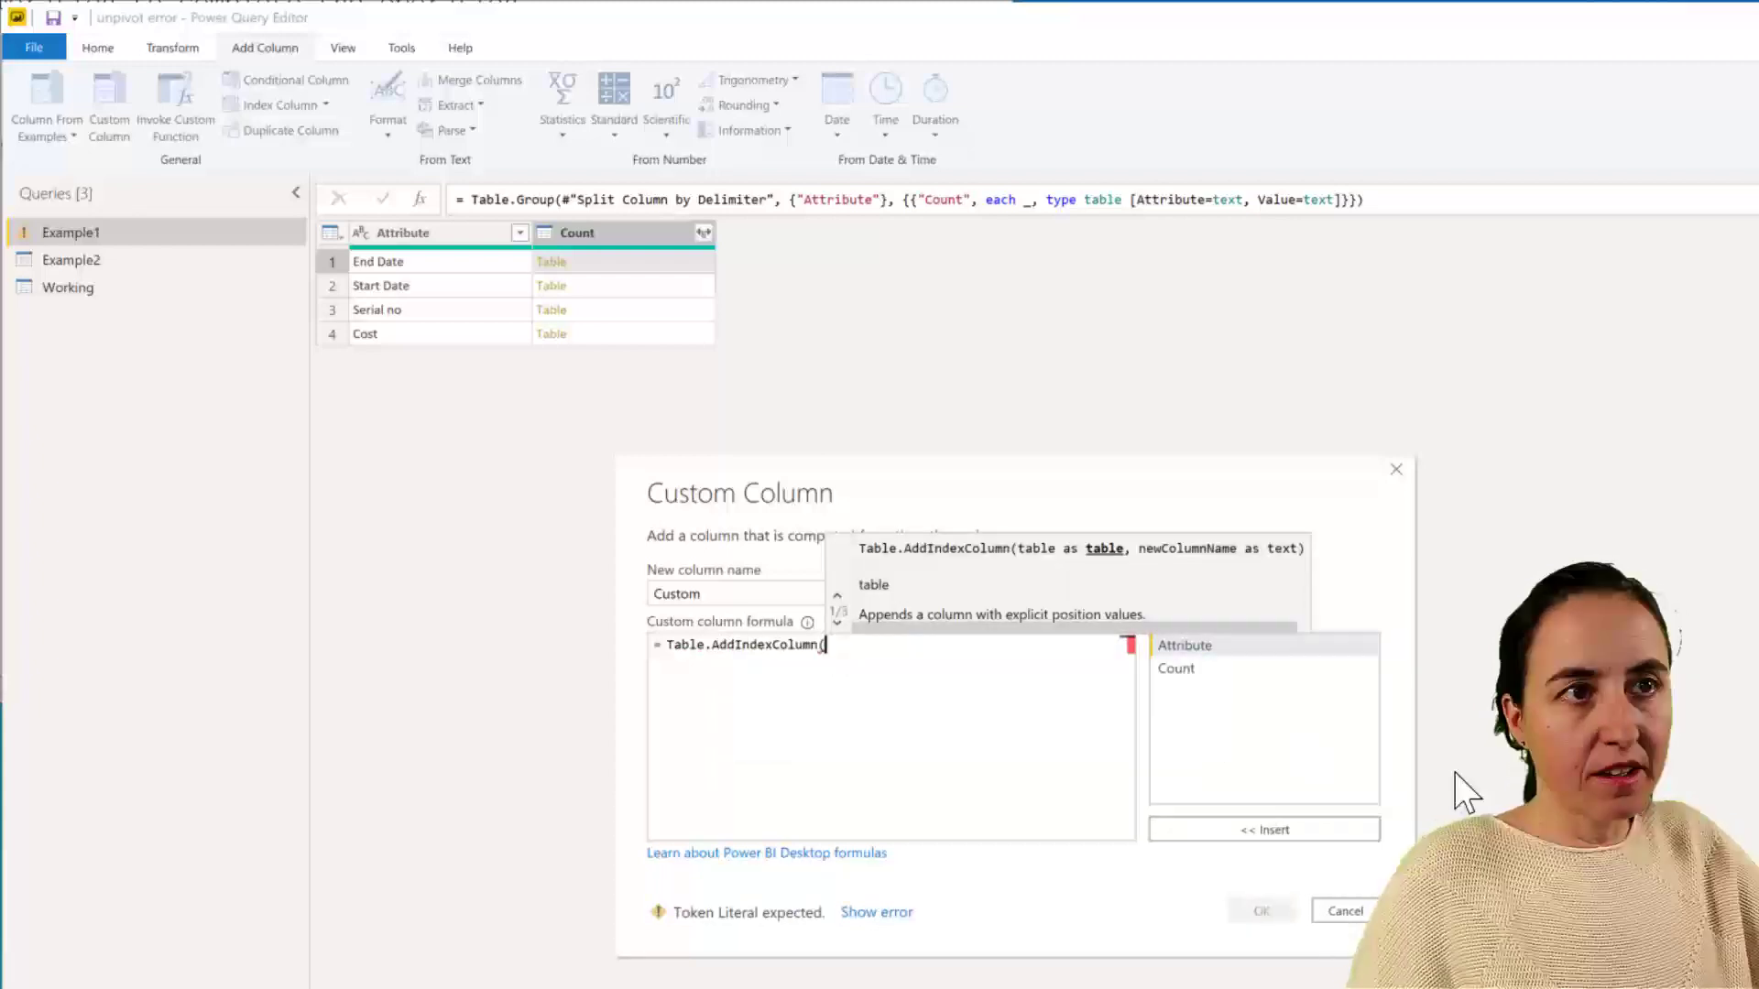
click(1199, 671)
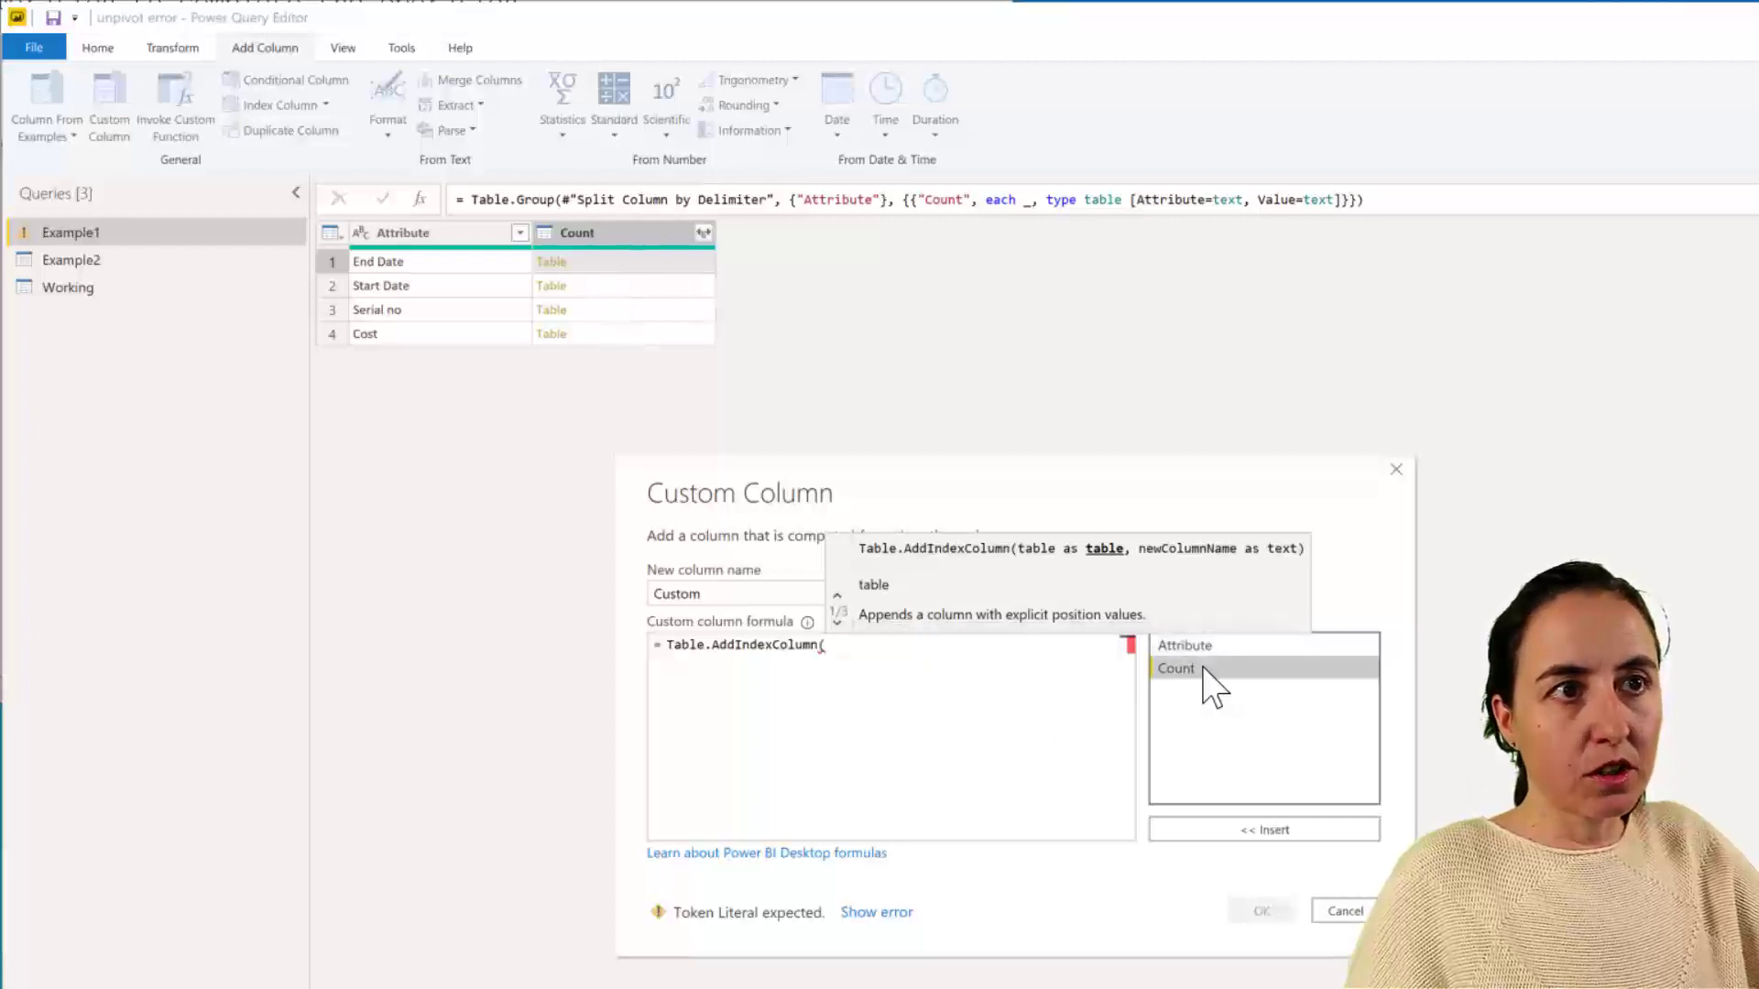
double_click(1177, 669)
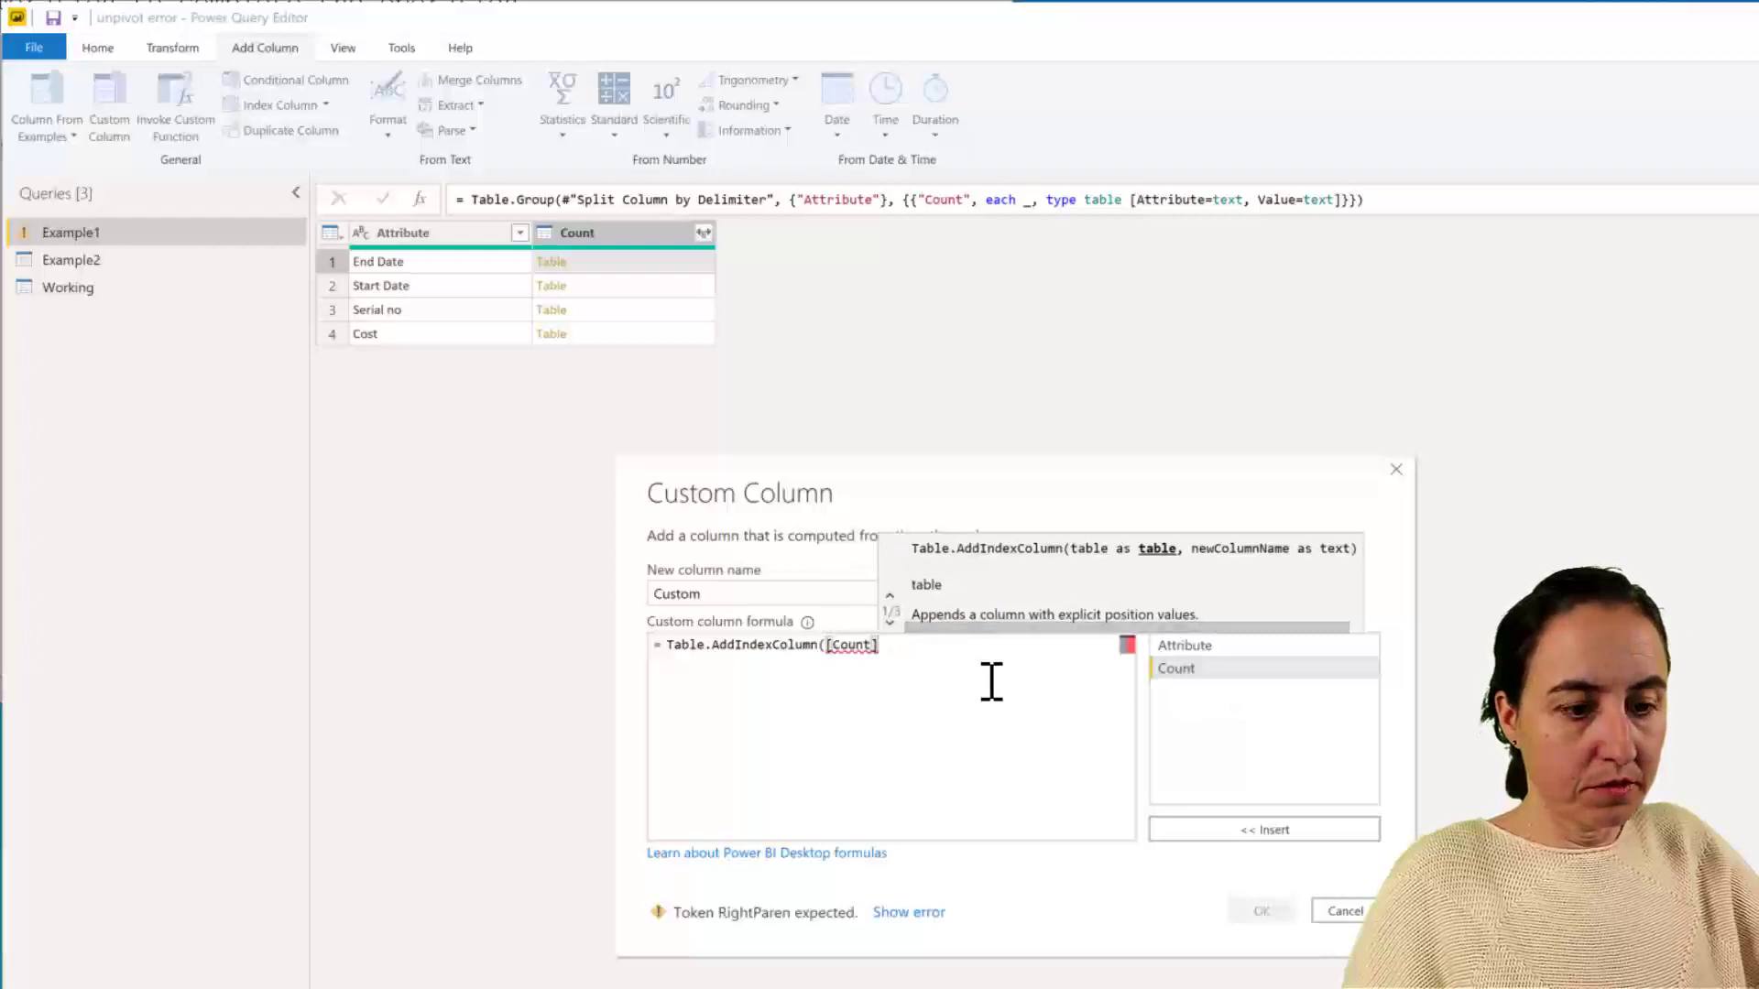
text(, "In)
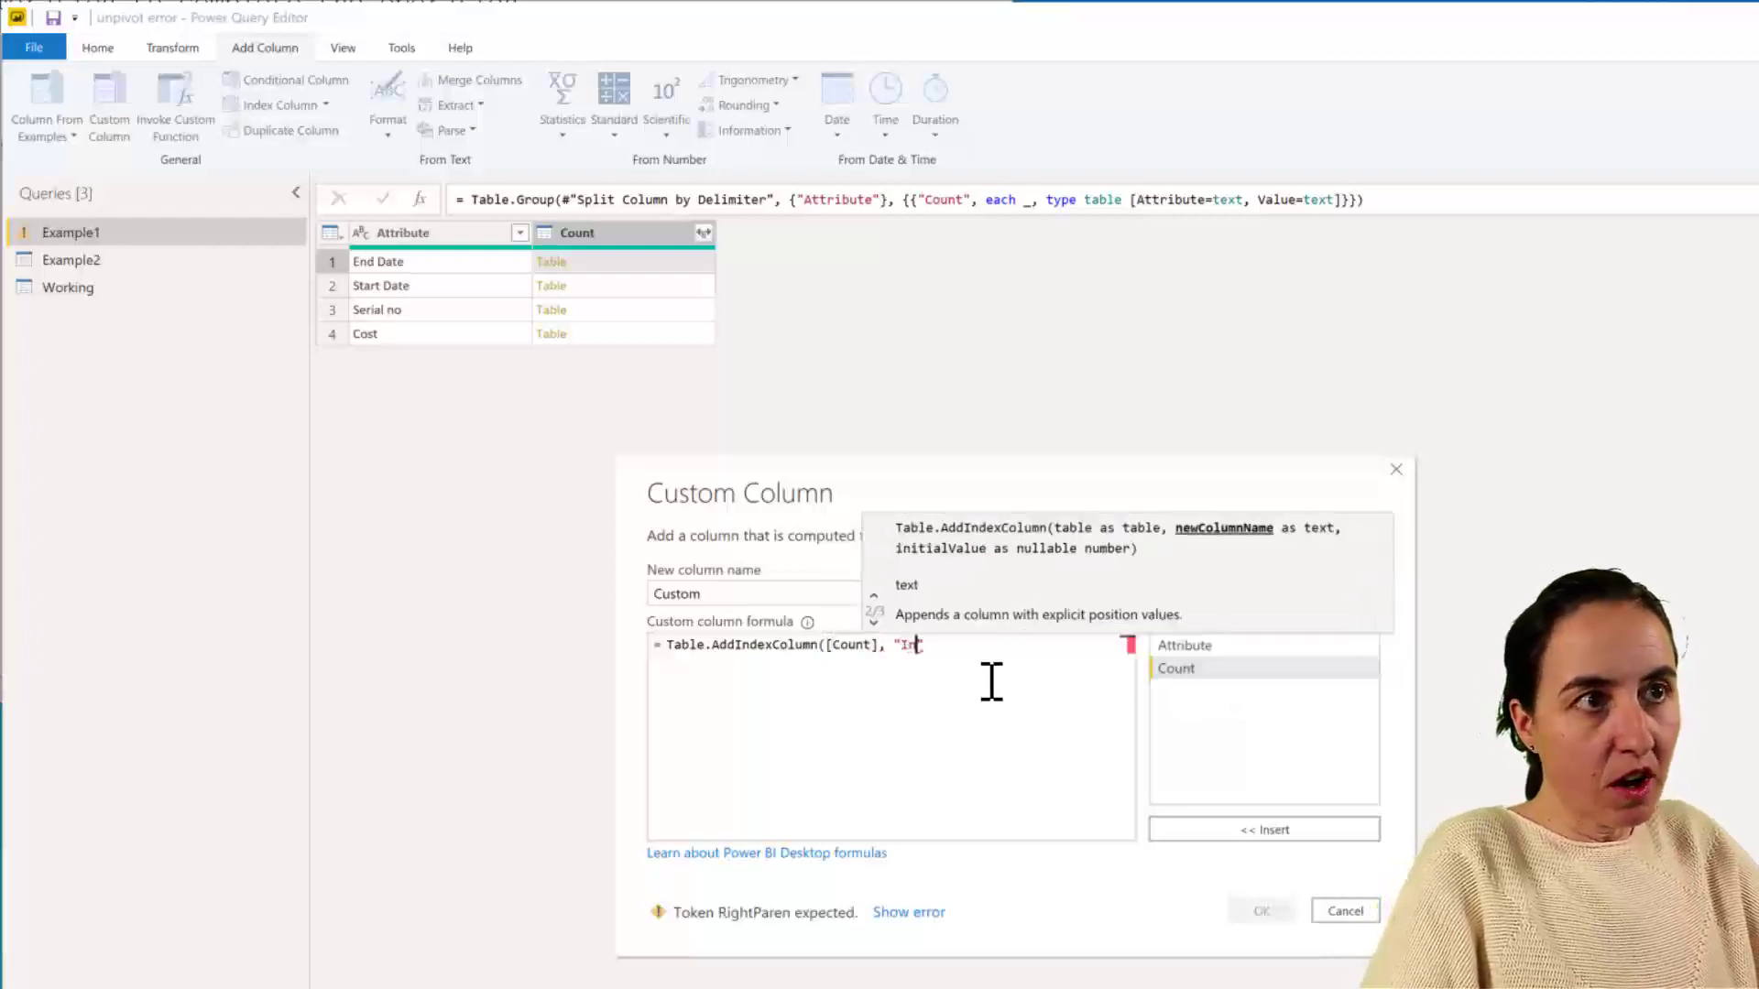
text(dex", )
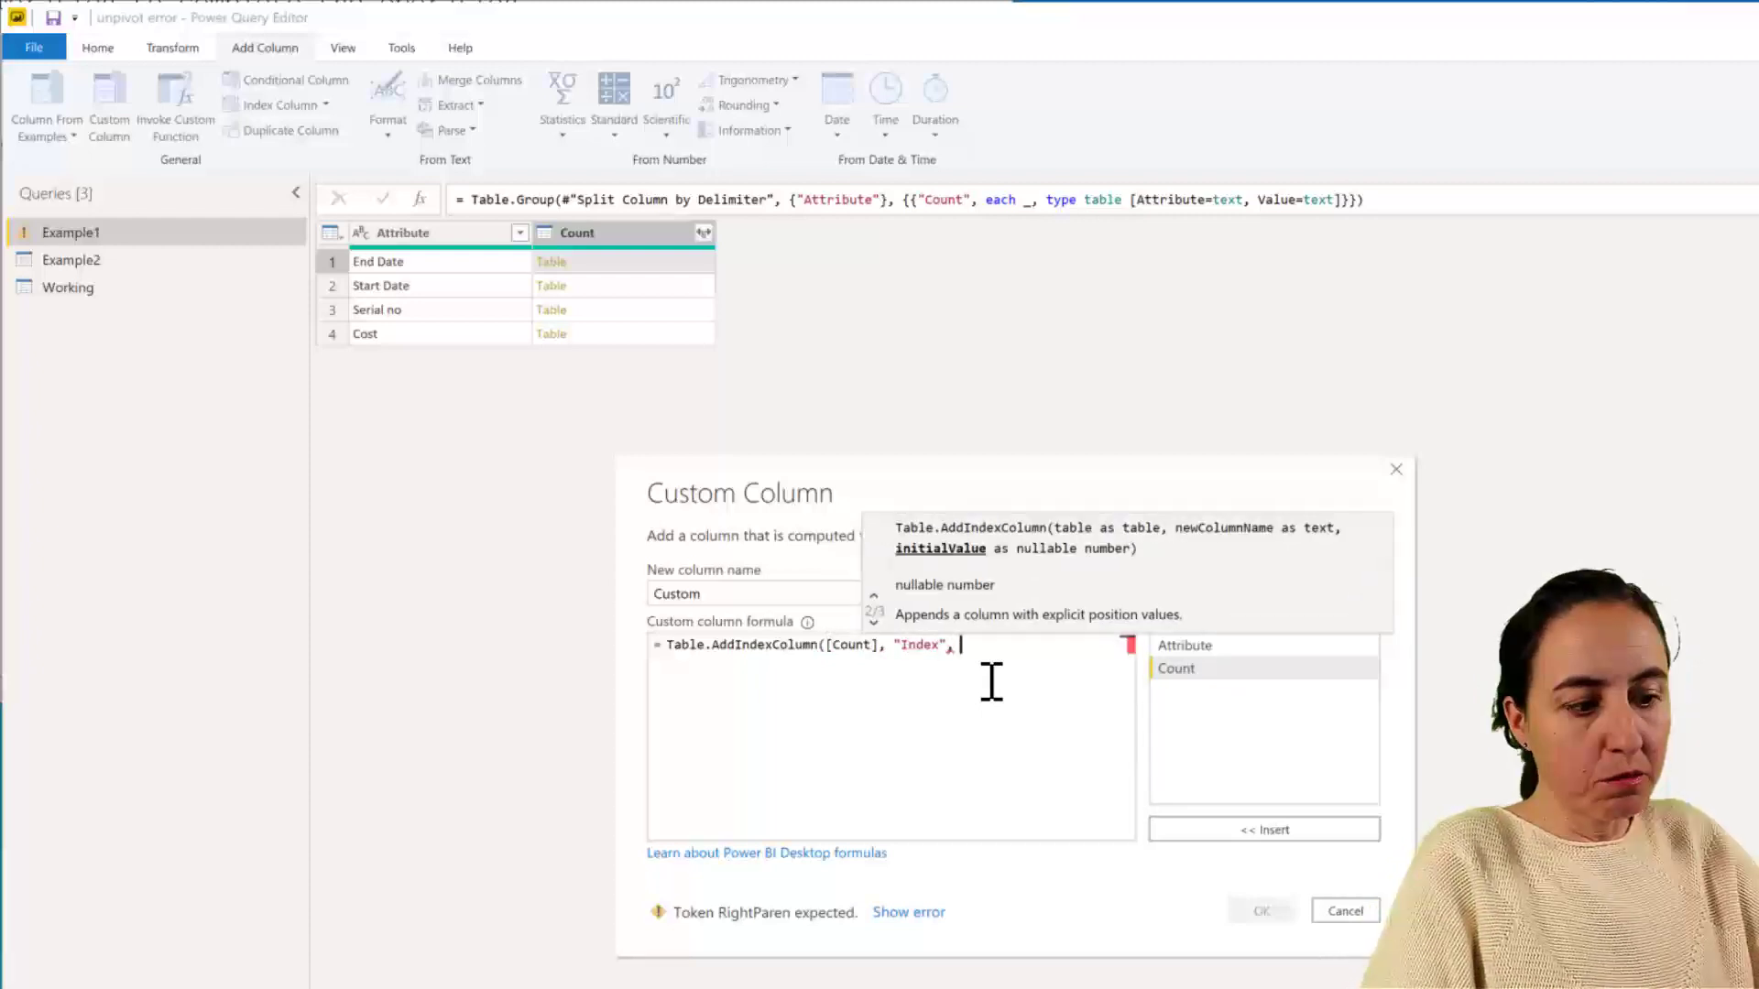
text(1))
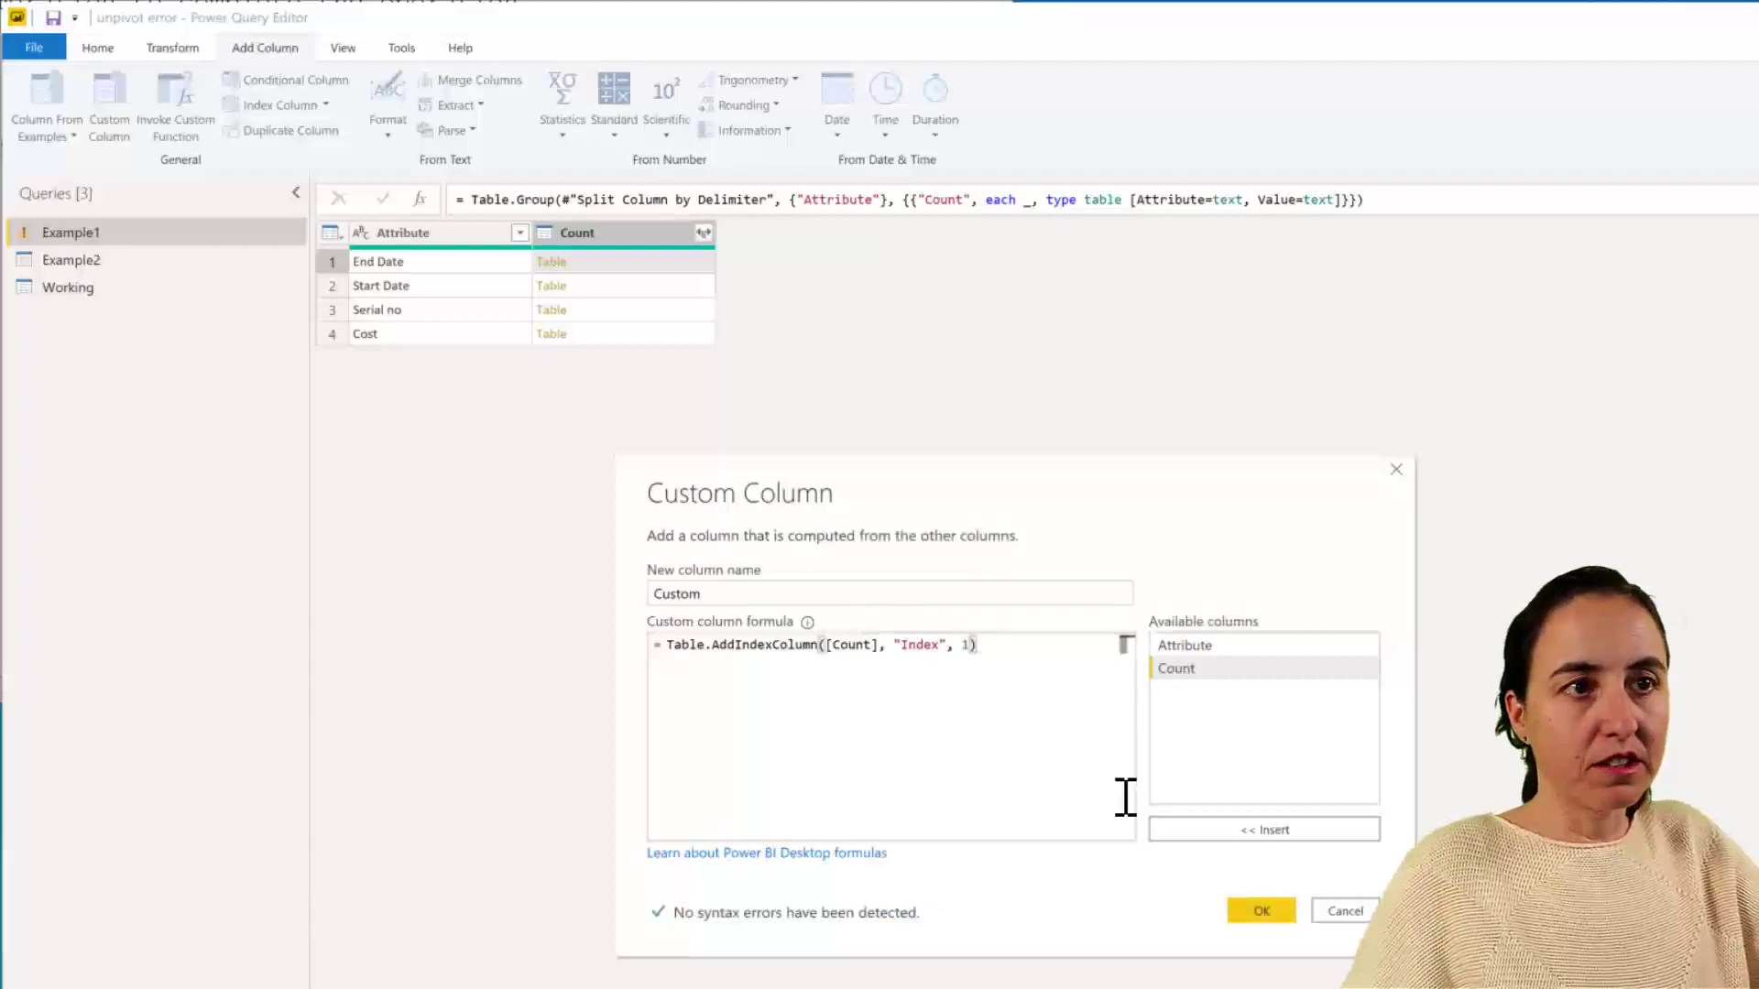
click(1253, 907)
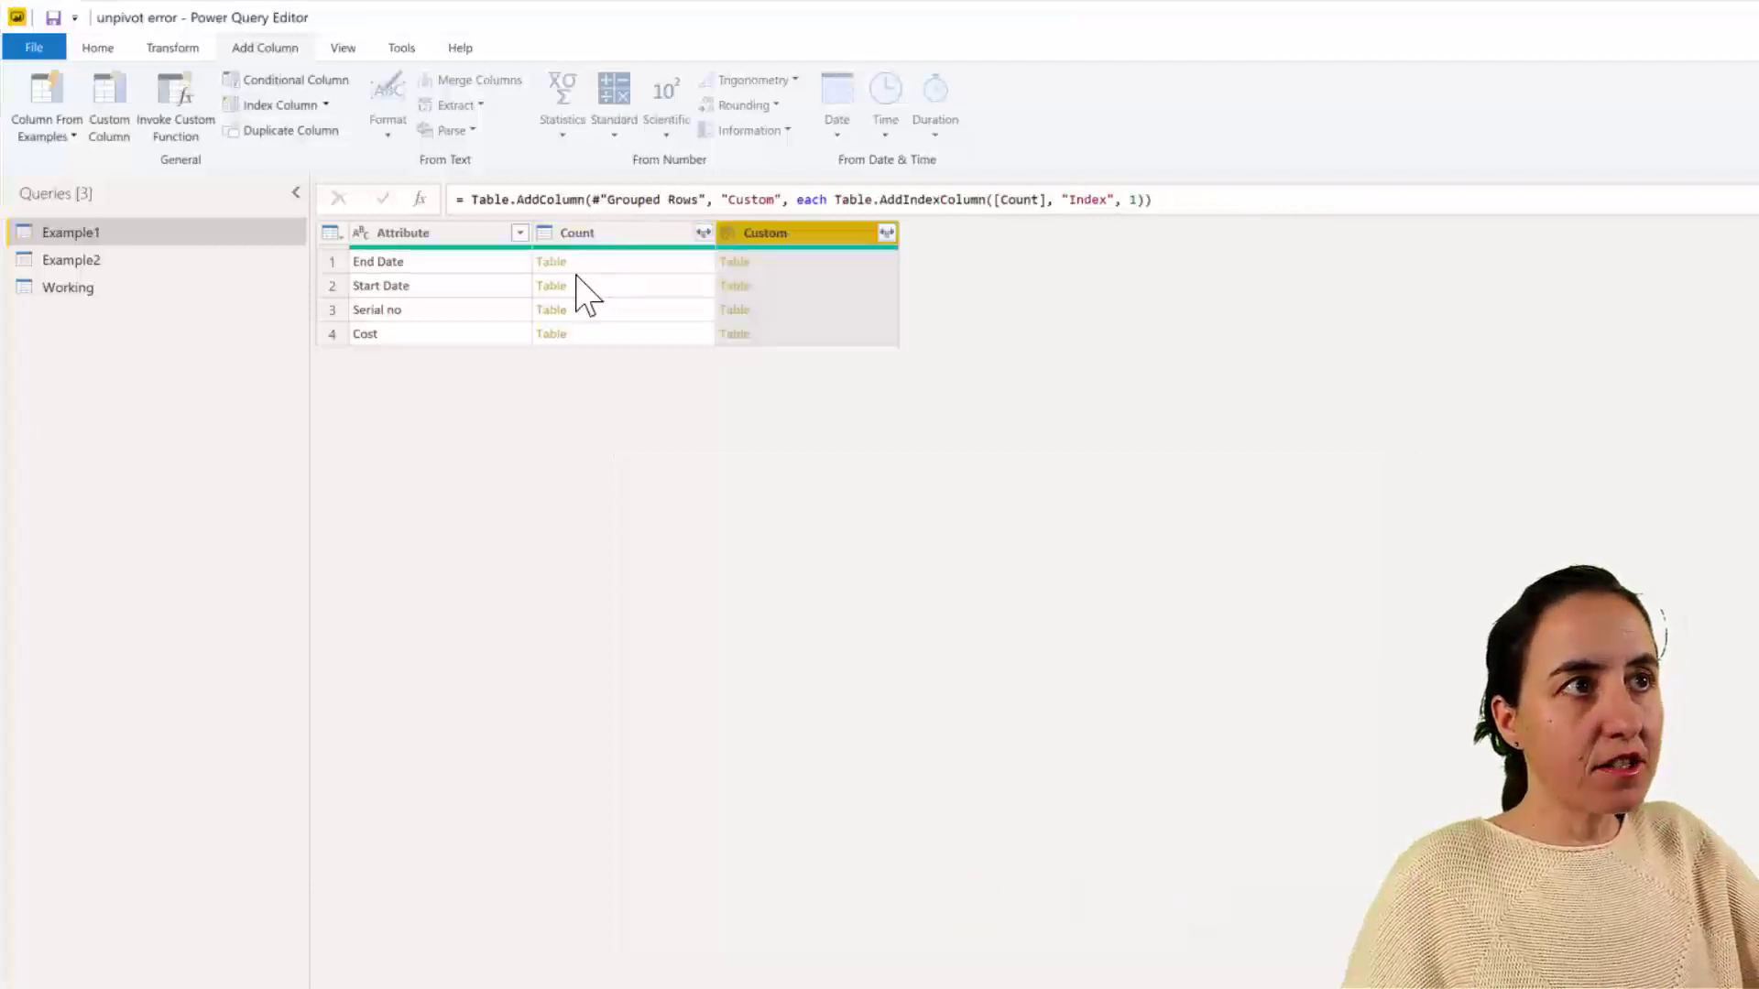
- Preview the indexed tables for the End Date, Start Date, Serial no and Cost groups
click(810, 265)
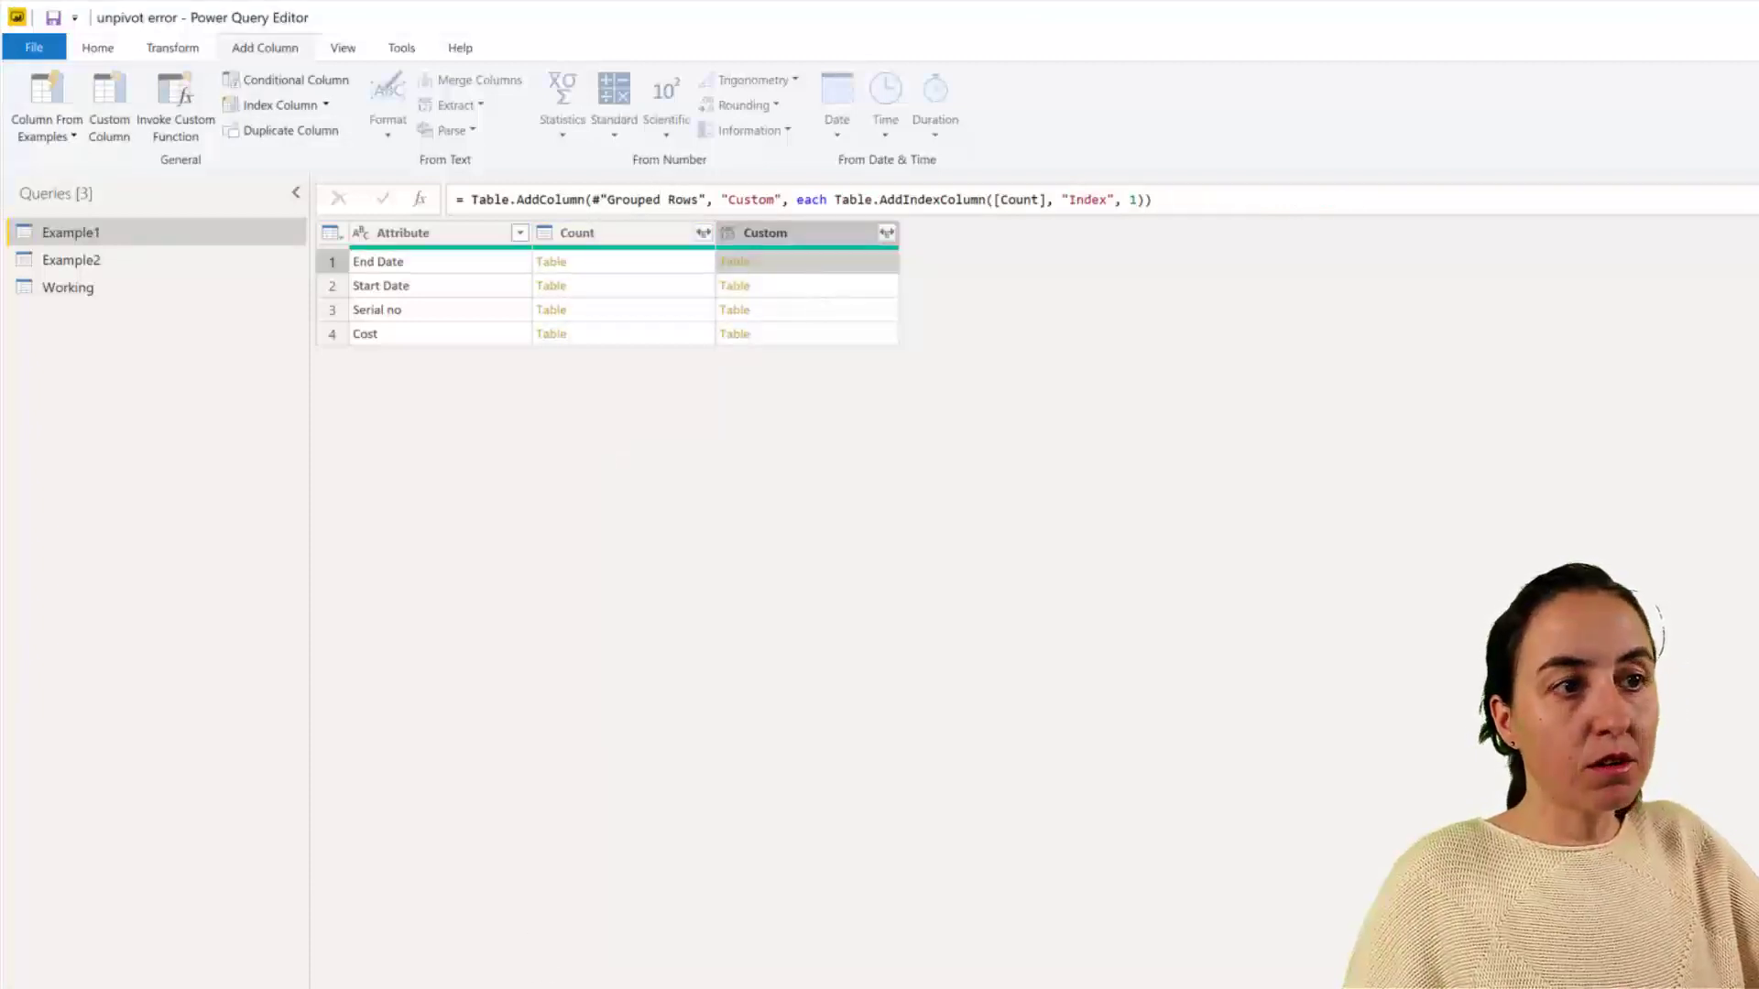
click(845, 286)
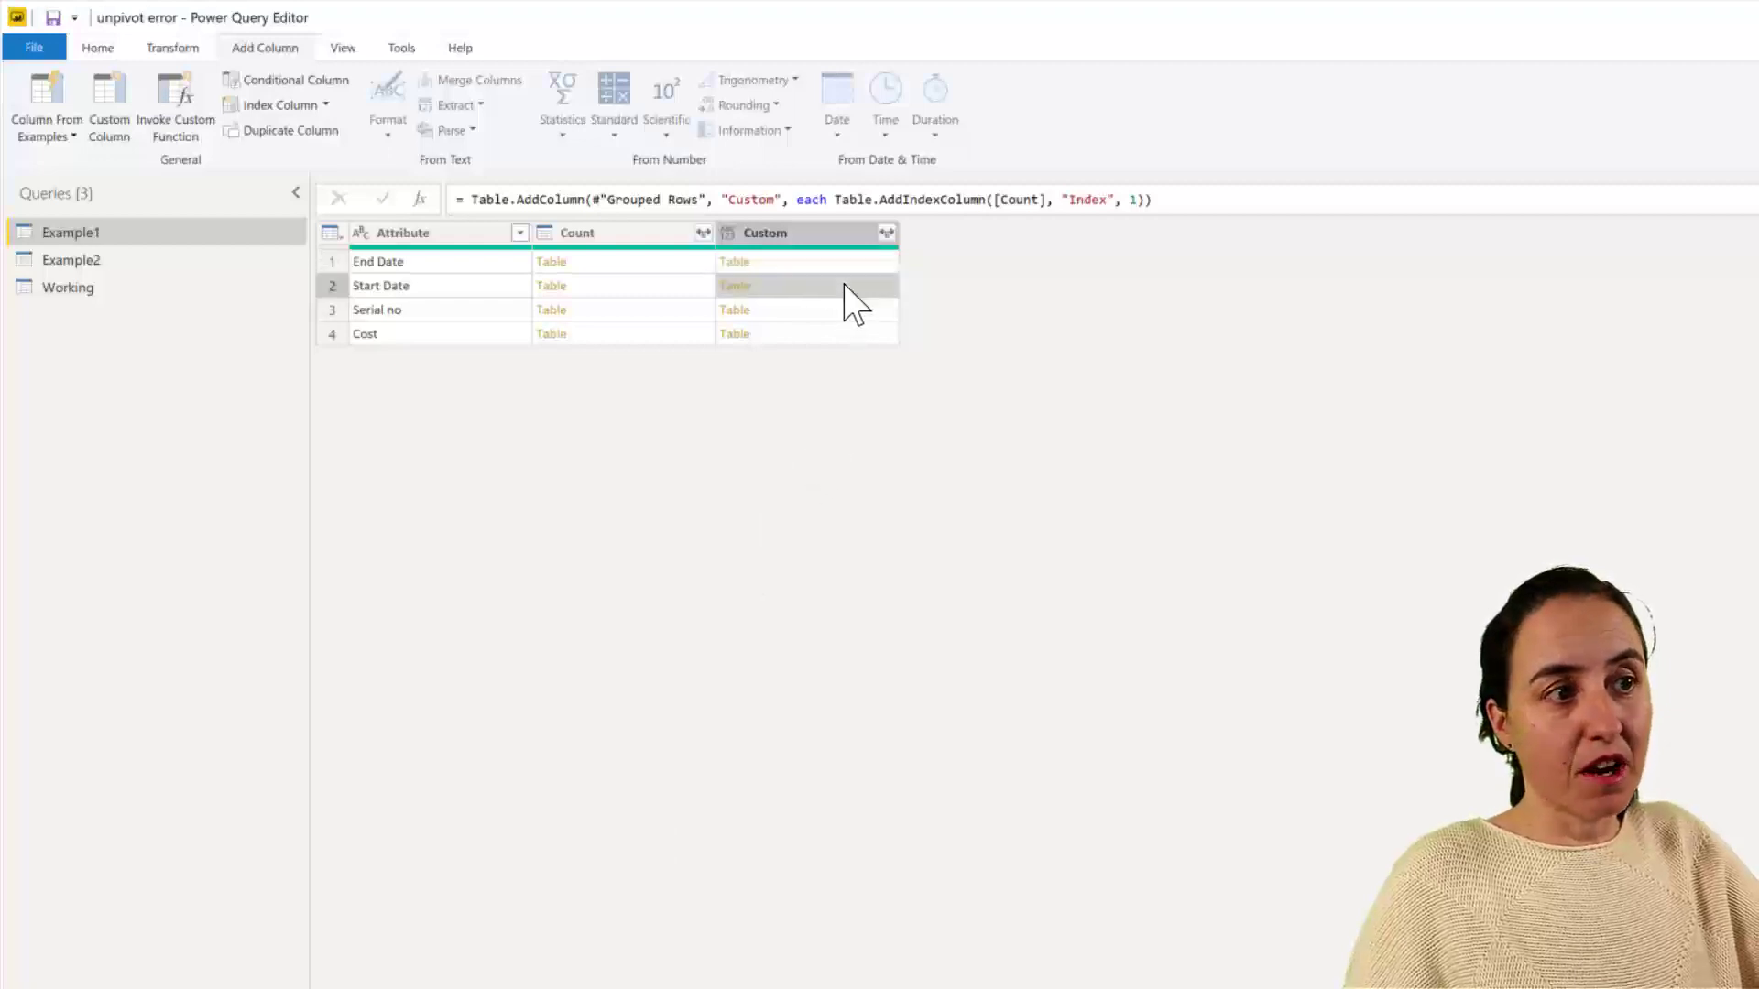
click(841, 311)
click(841, 336)
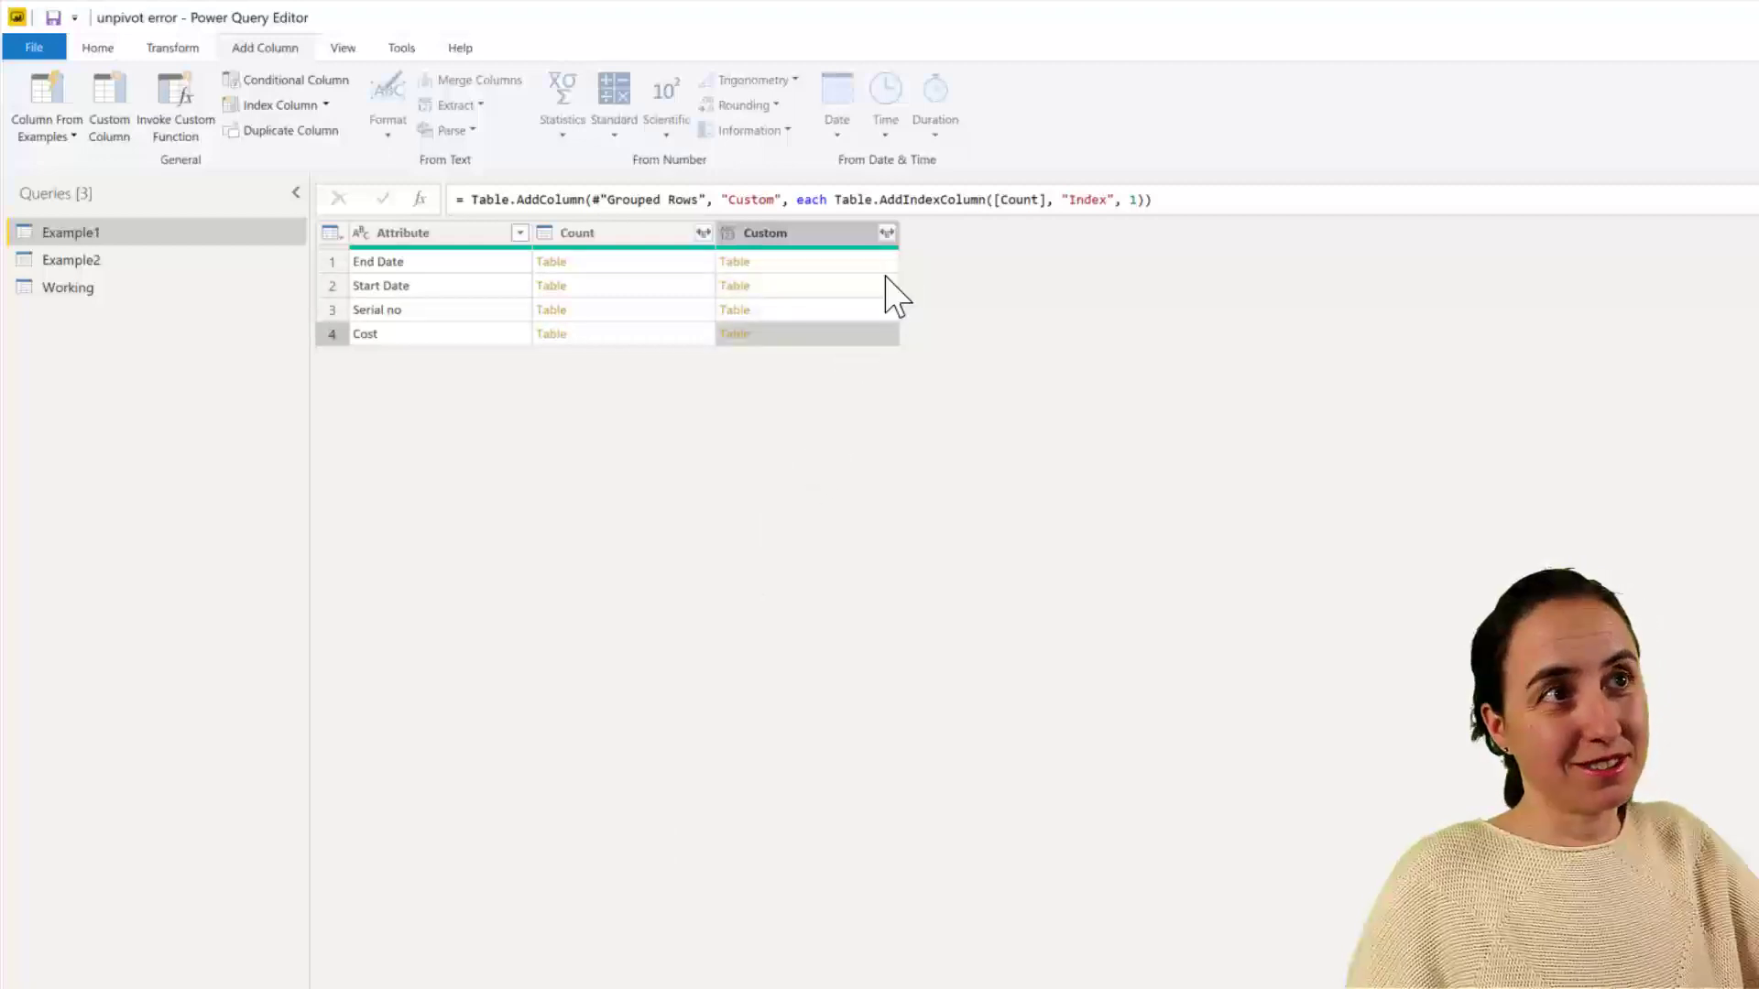
- Expand the Custom column into Value and Index, leaving out the duplicate Attribute field
click(884, 232)
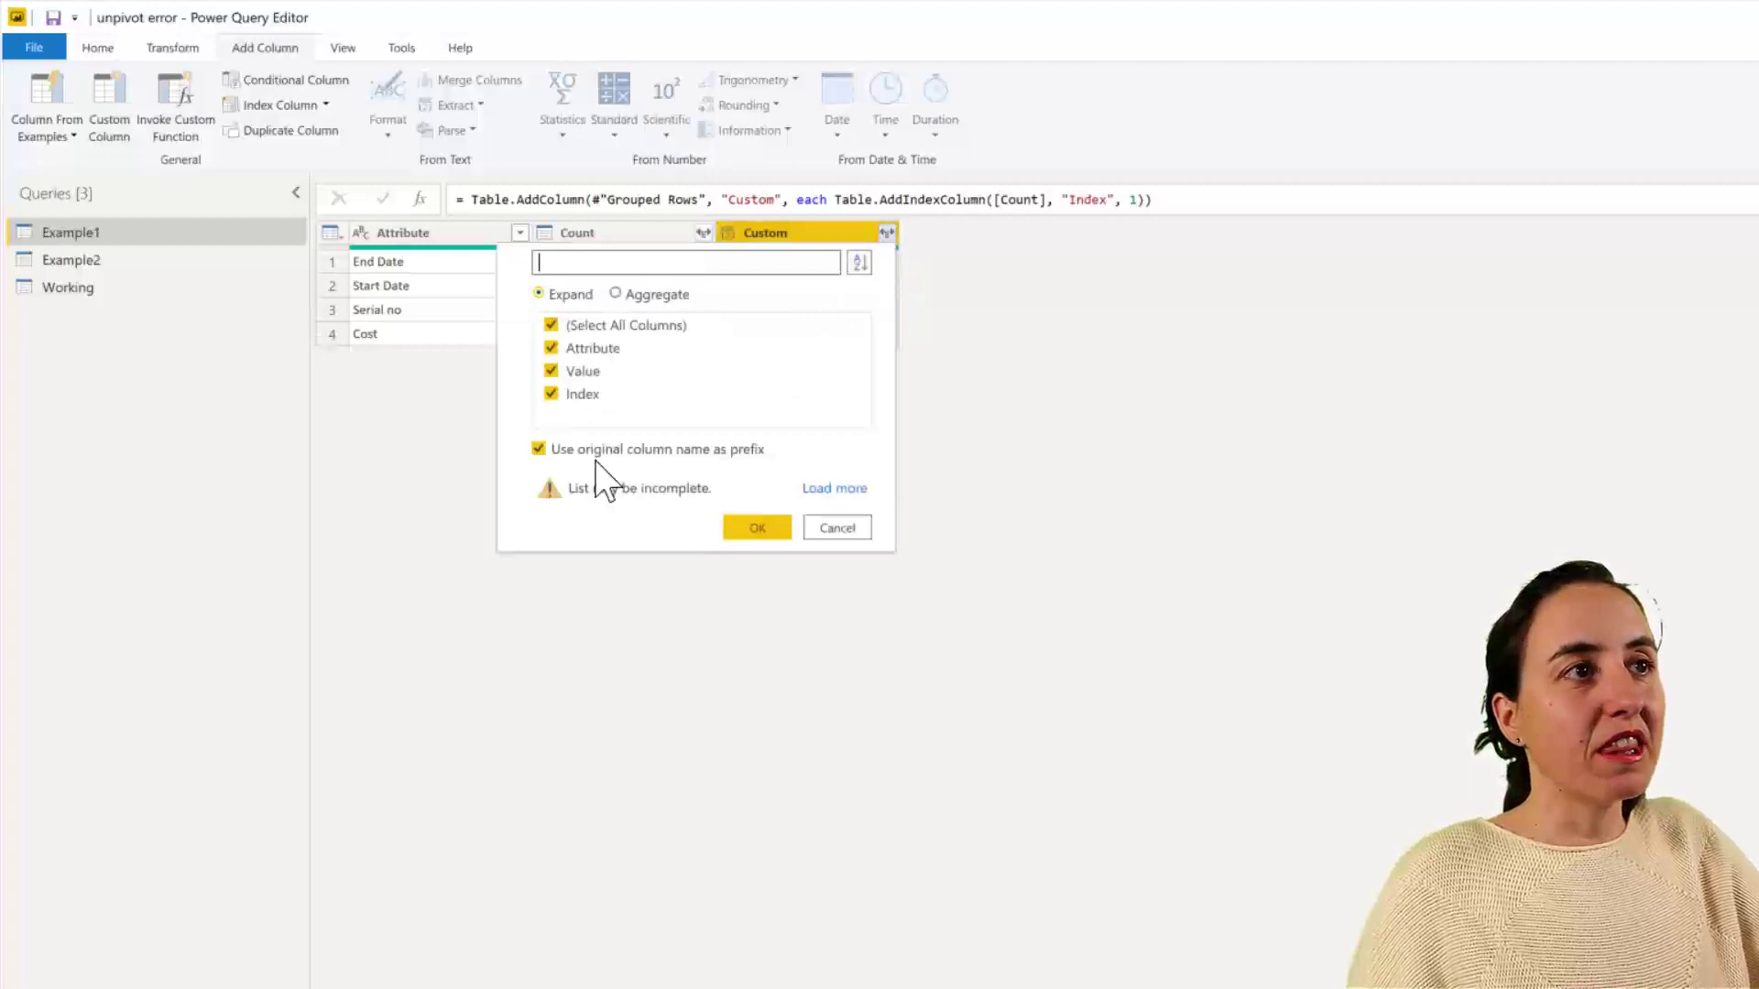
click(606, 350)
click(765, 532)
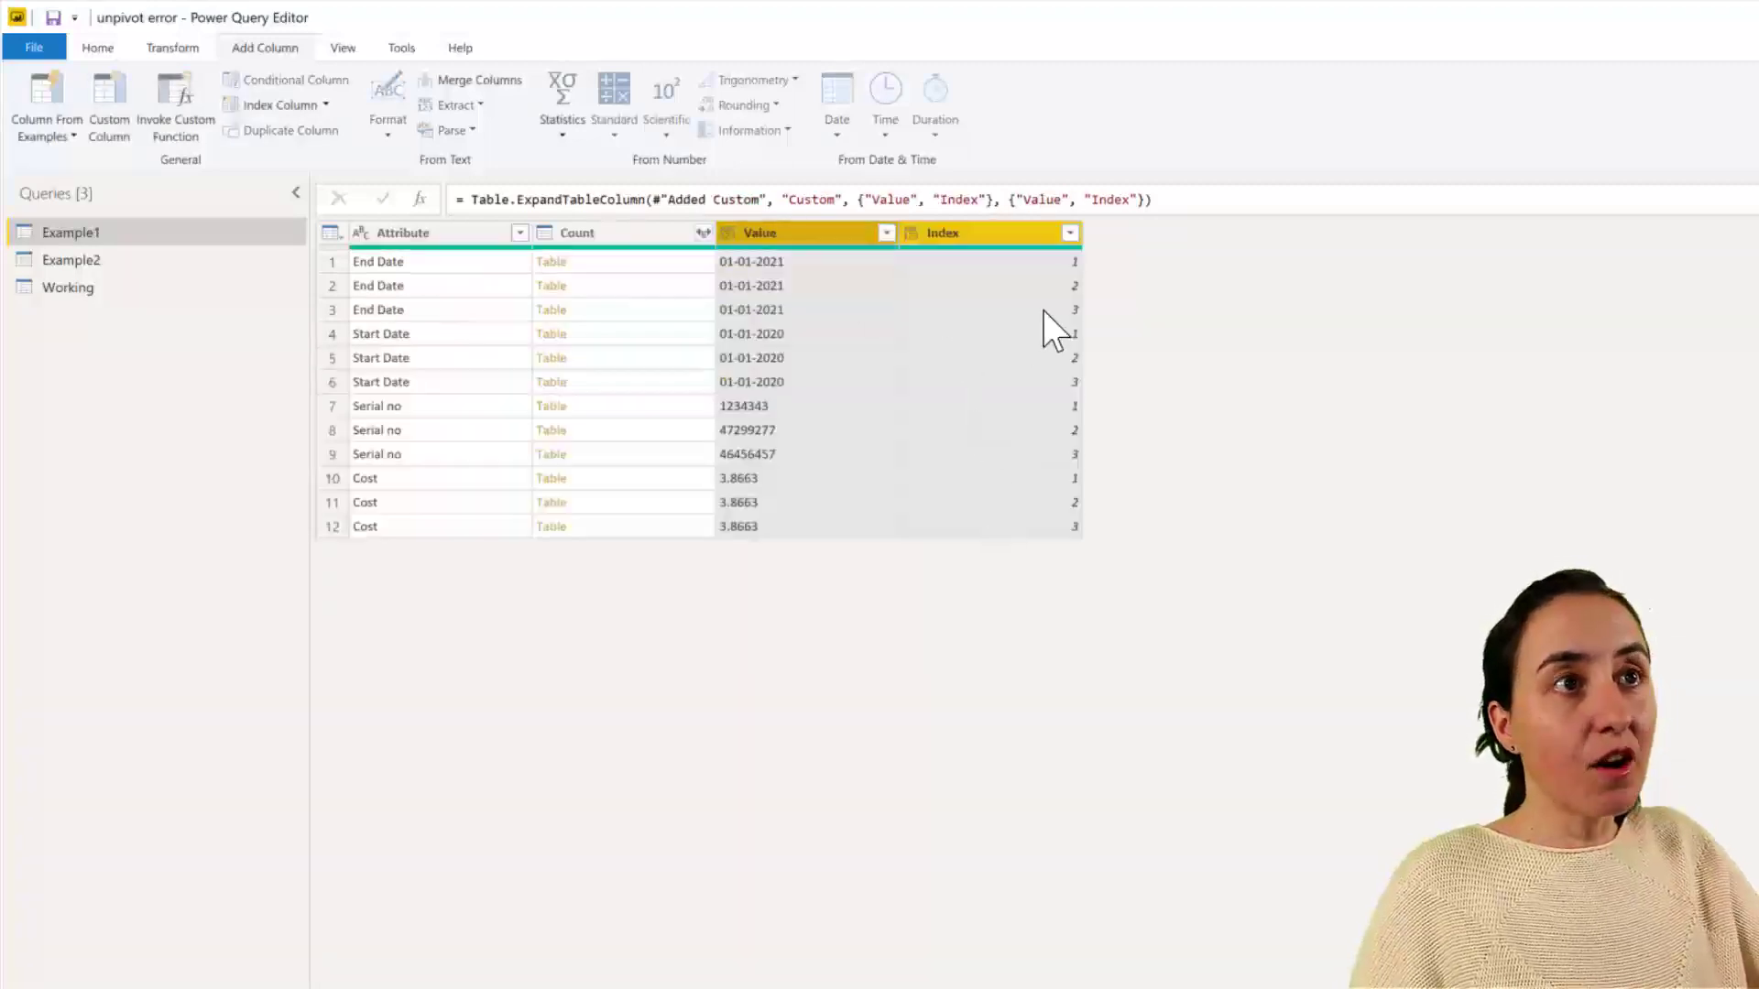
- Check the Index numbering of the first End Date, Start Date, Serial no and Cost rows
click(1079, 263)
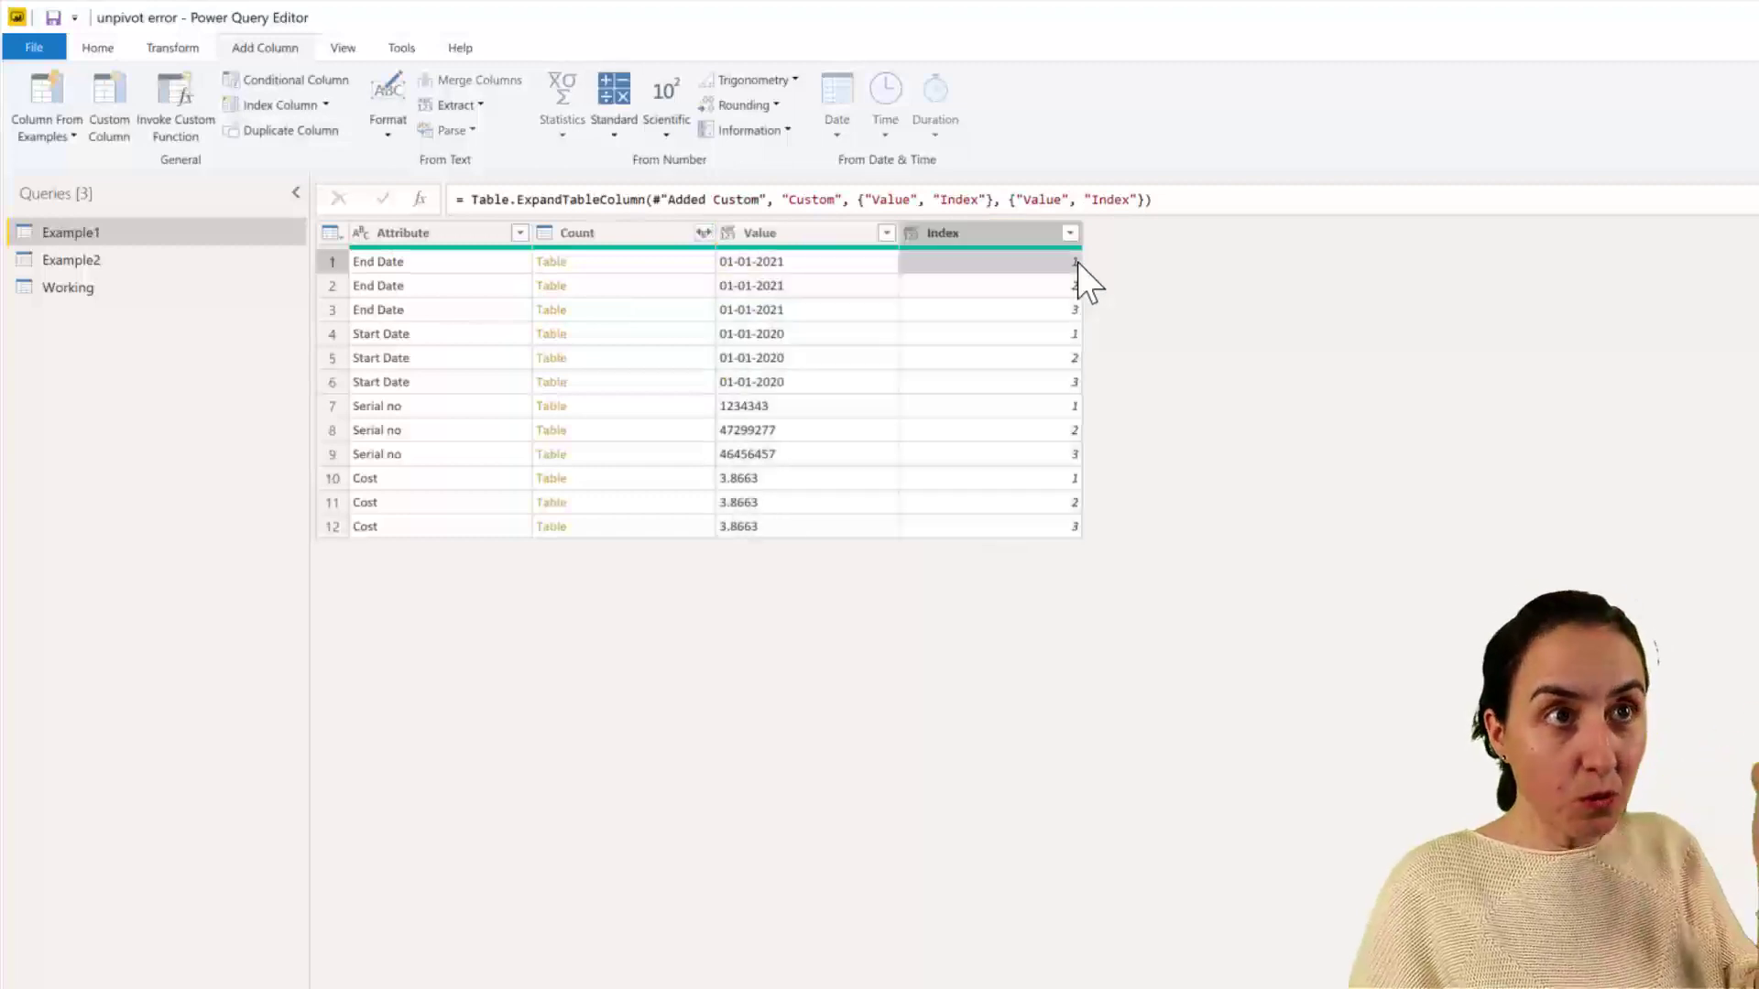
click(1079, 337)
click(1079, 413)
click(1079, 474)
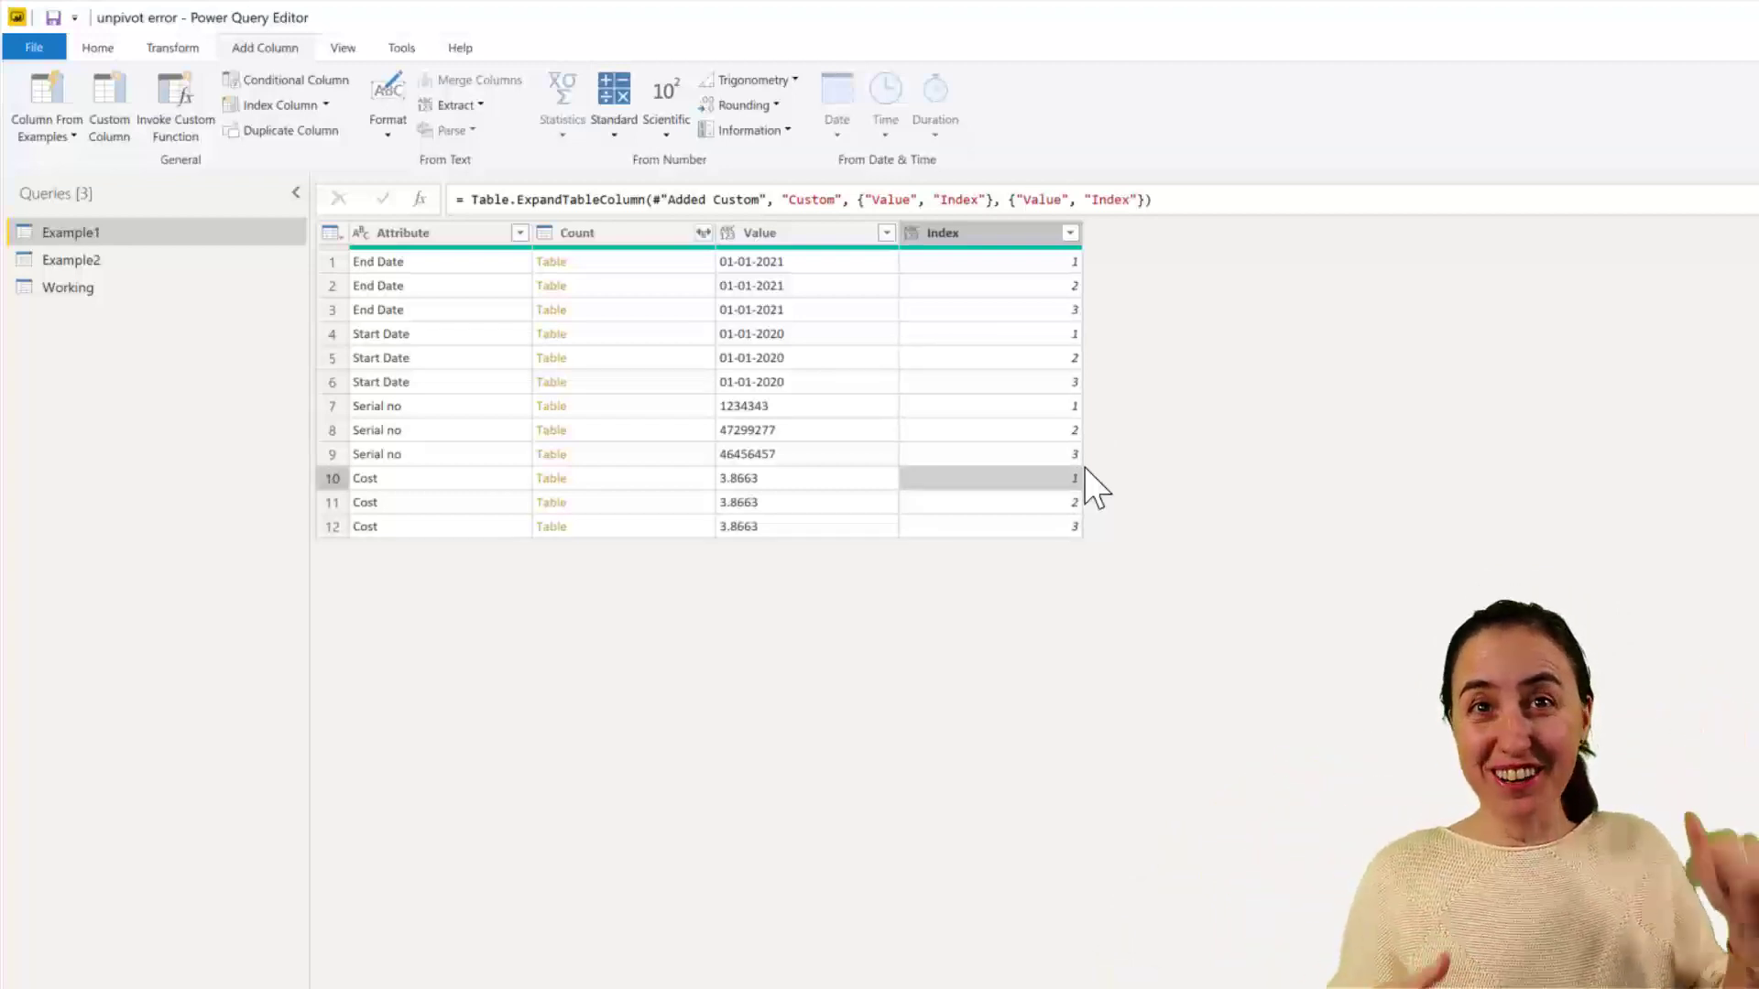
- Remove the Count column from Example1
click(628, 233)
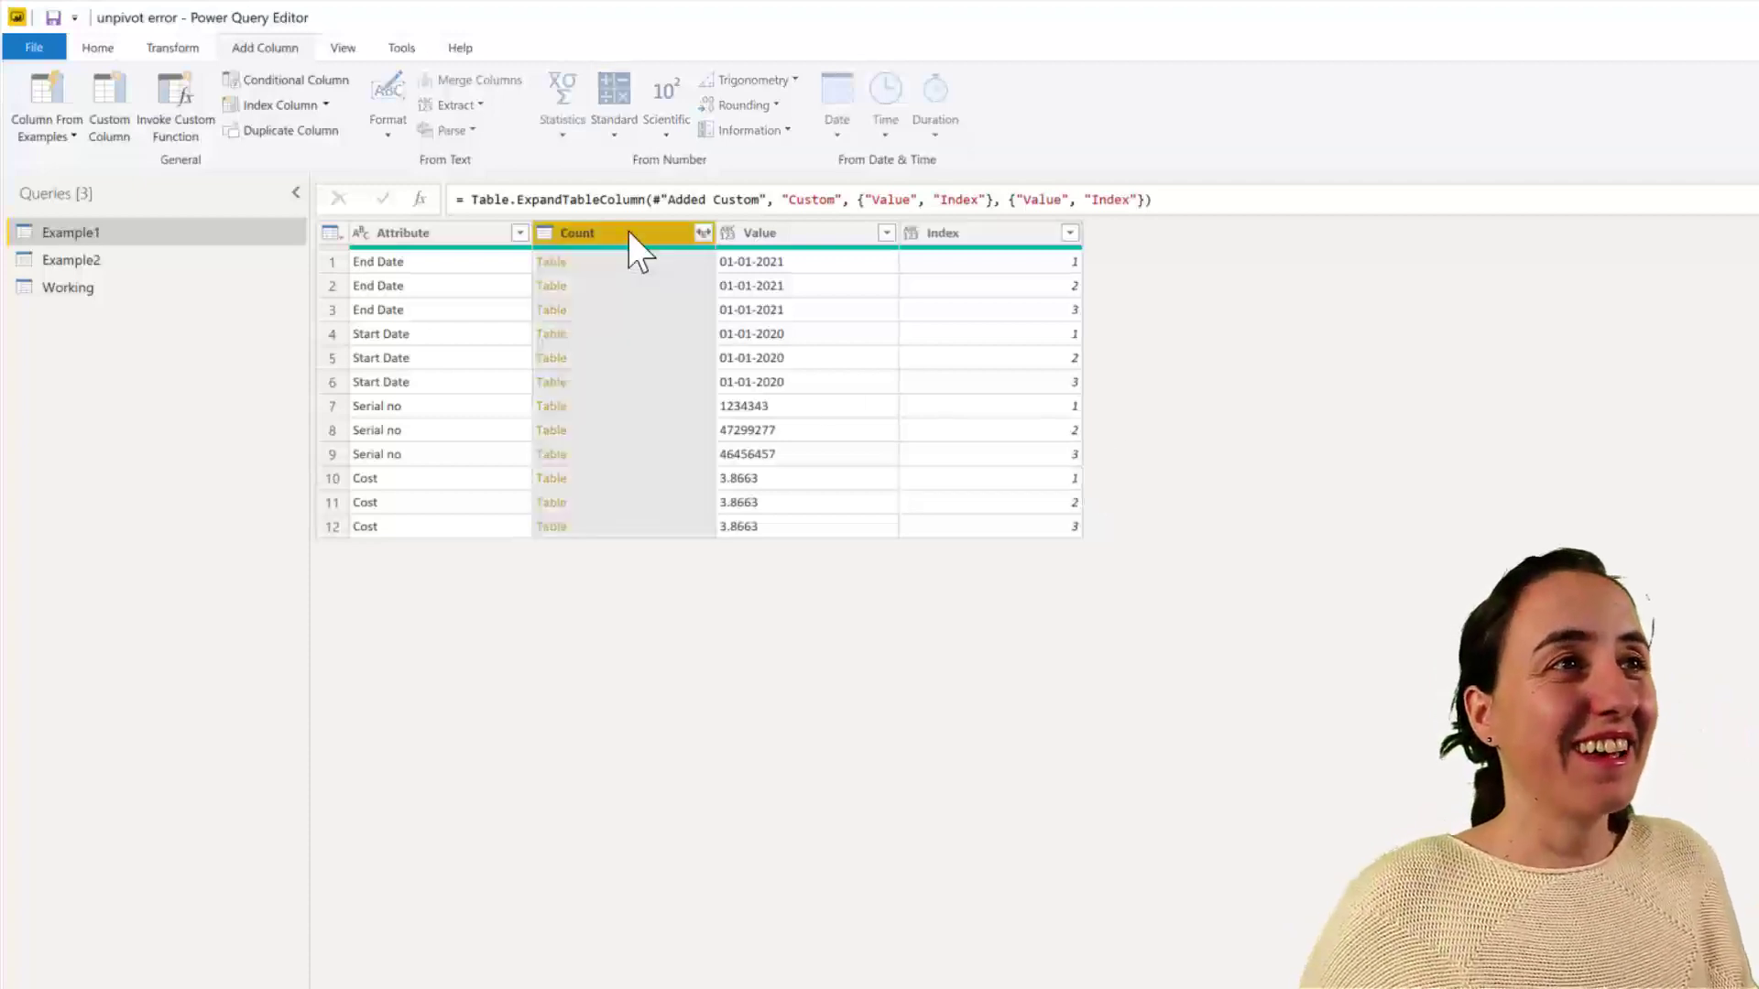
right_click(629, 234)
click(682, 272)
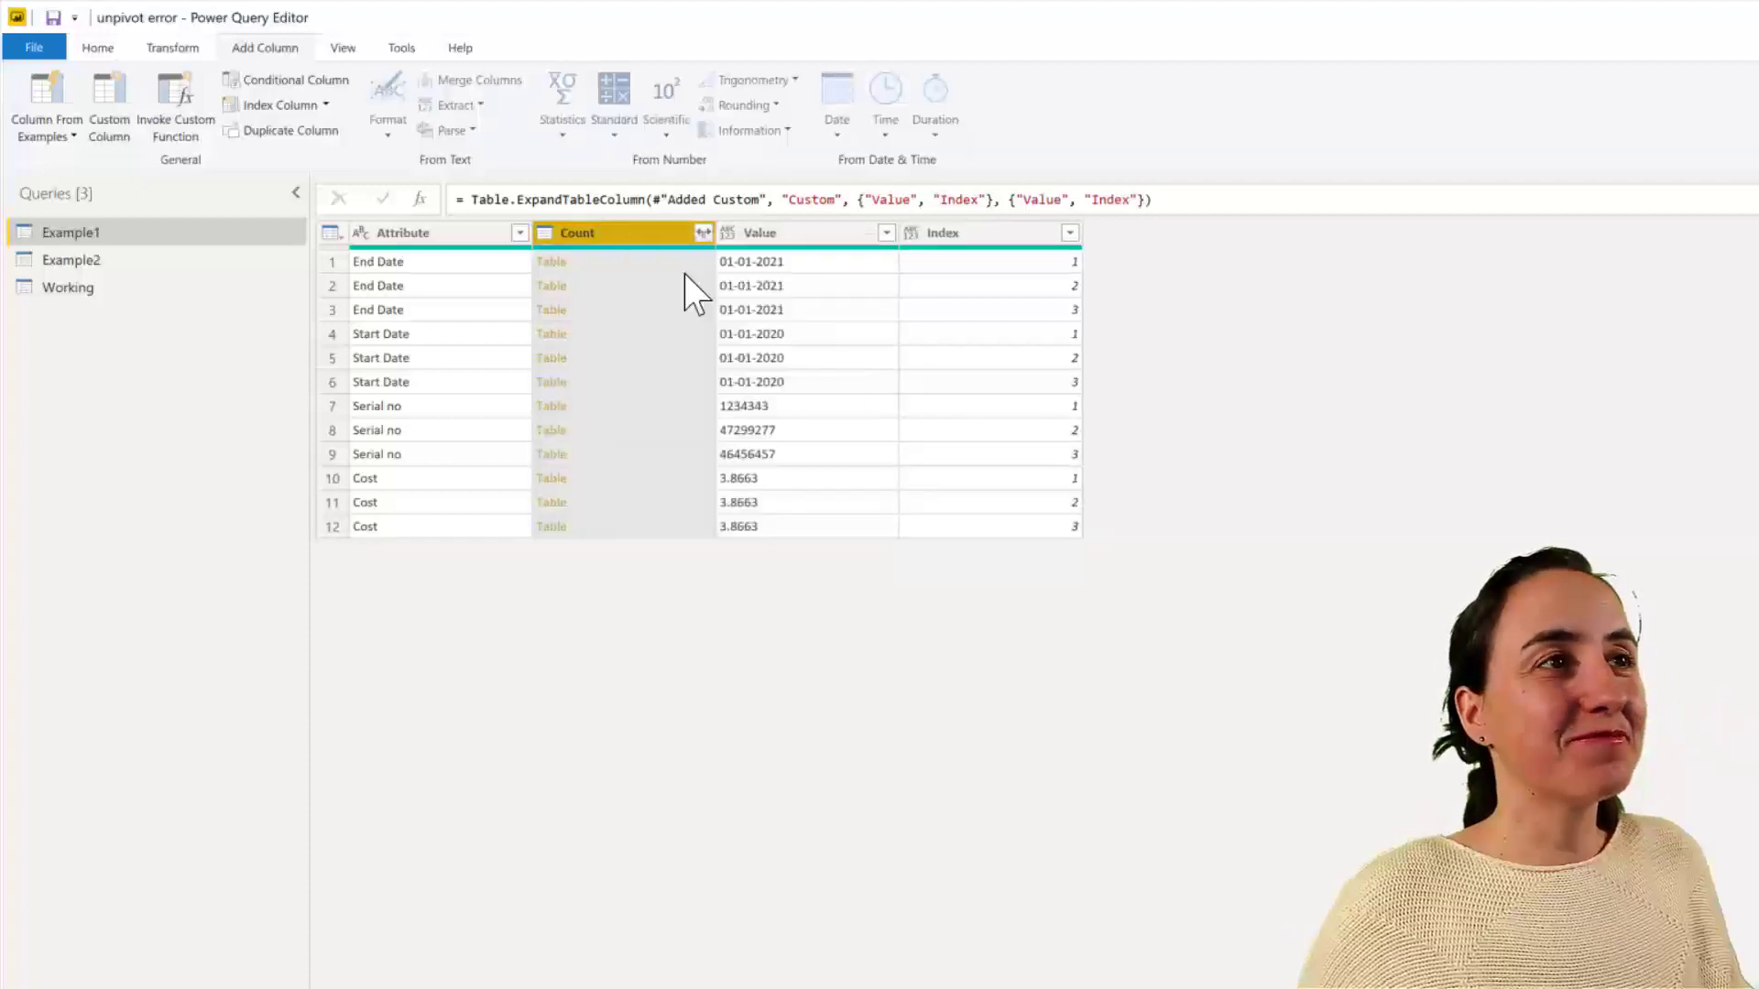
- Pivot Attribute using Value with Don't Aggregate, giving End Date, Start Date, Serial no and Cost by Index
click(417, 235)
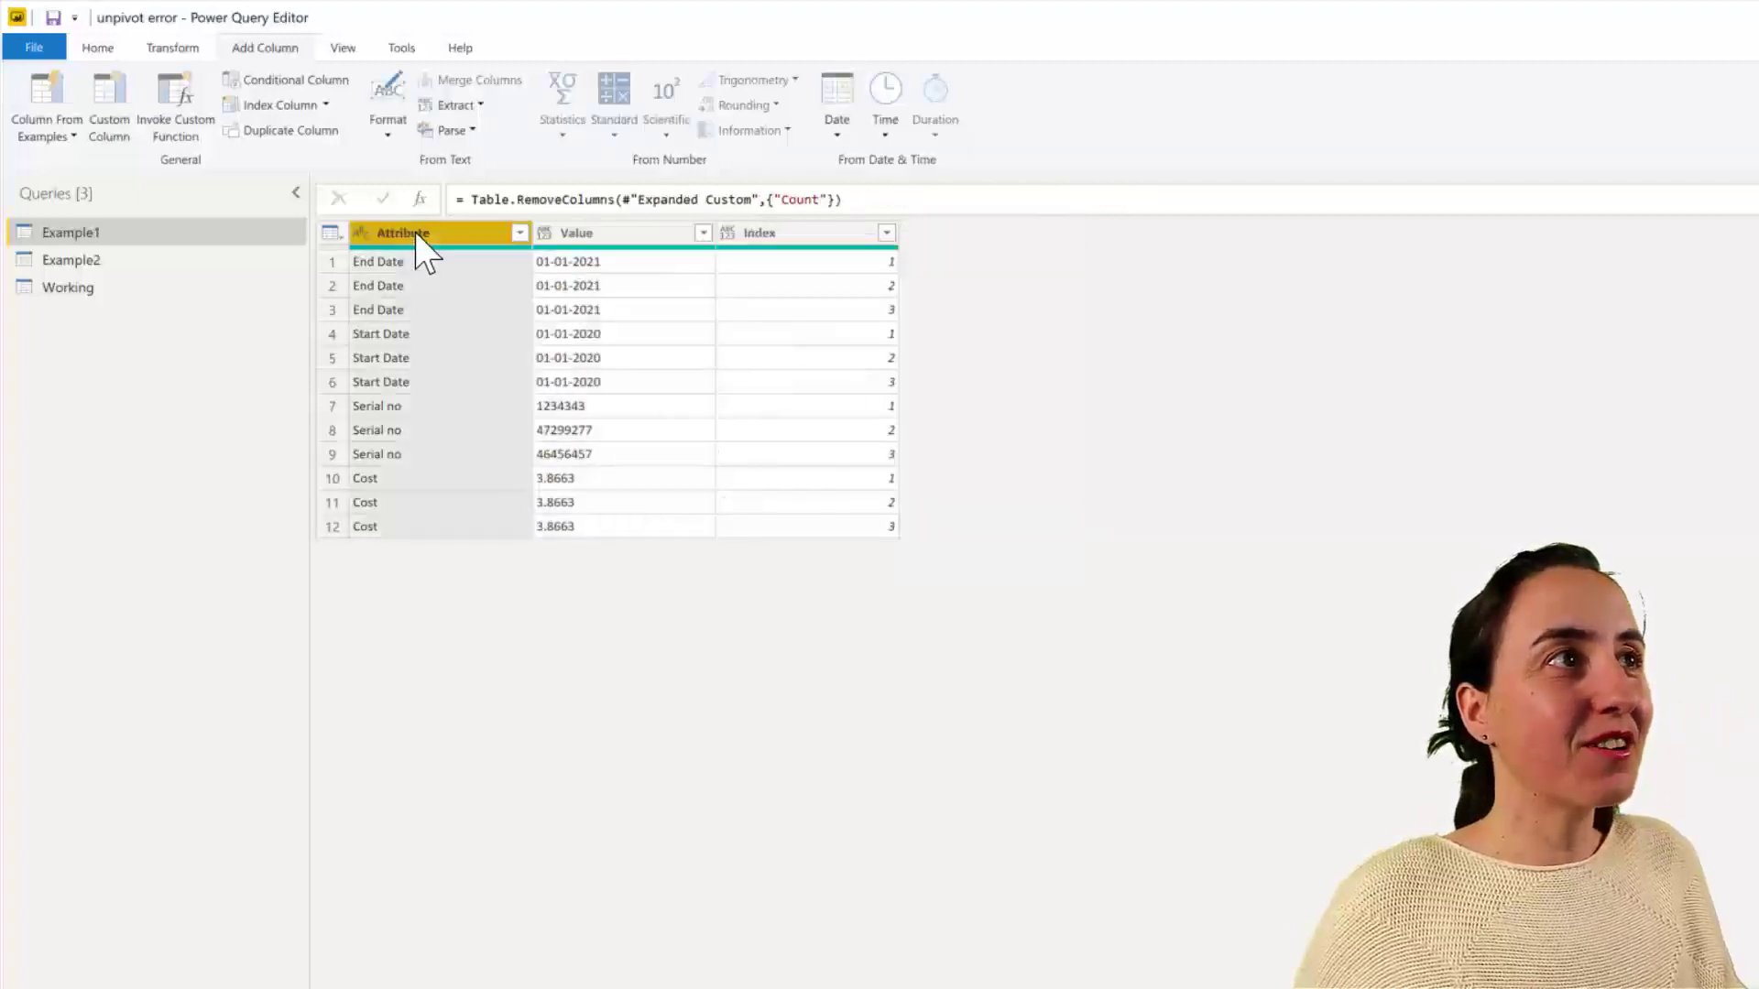
click(172, 48)
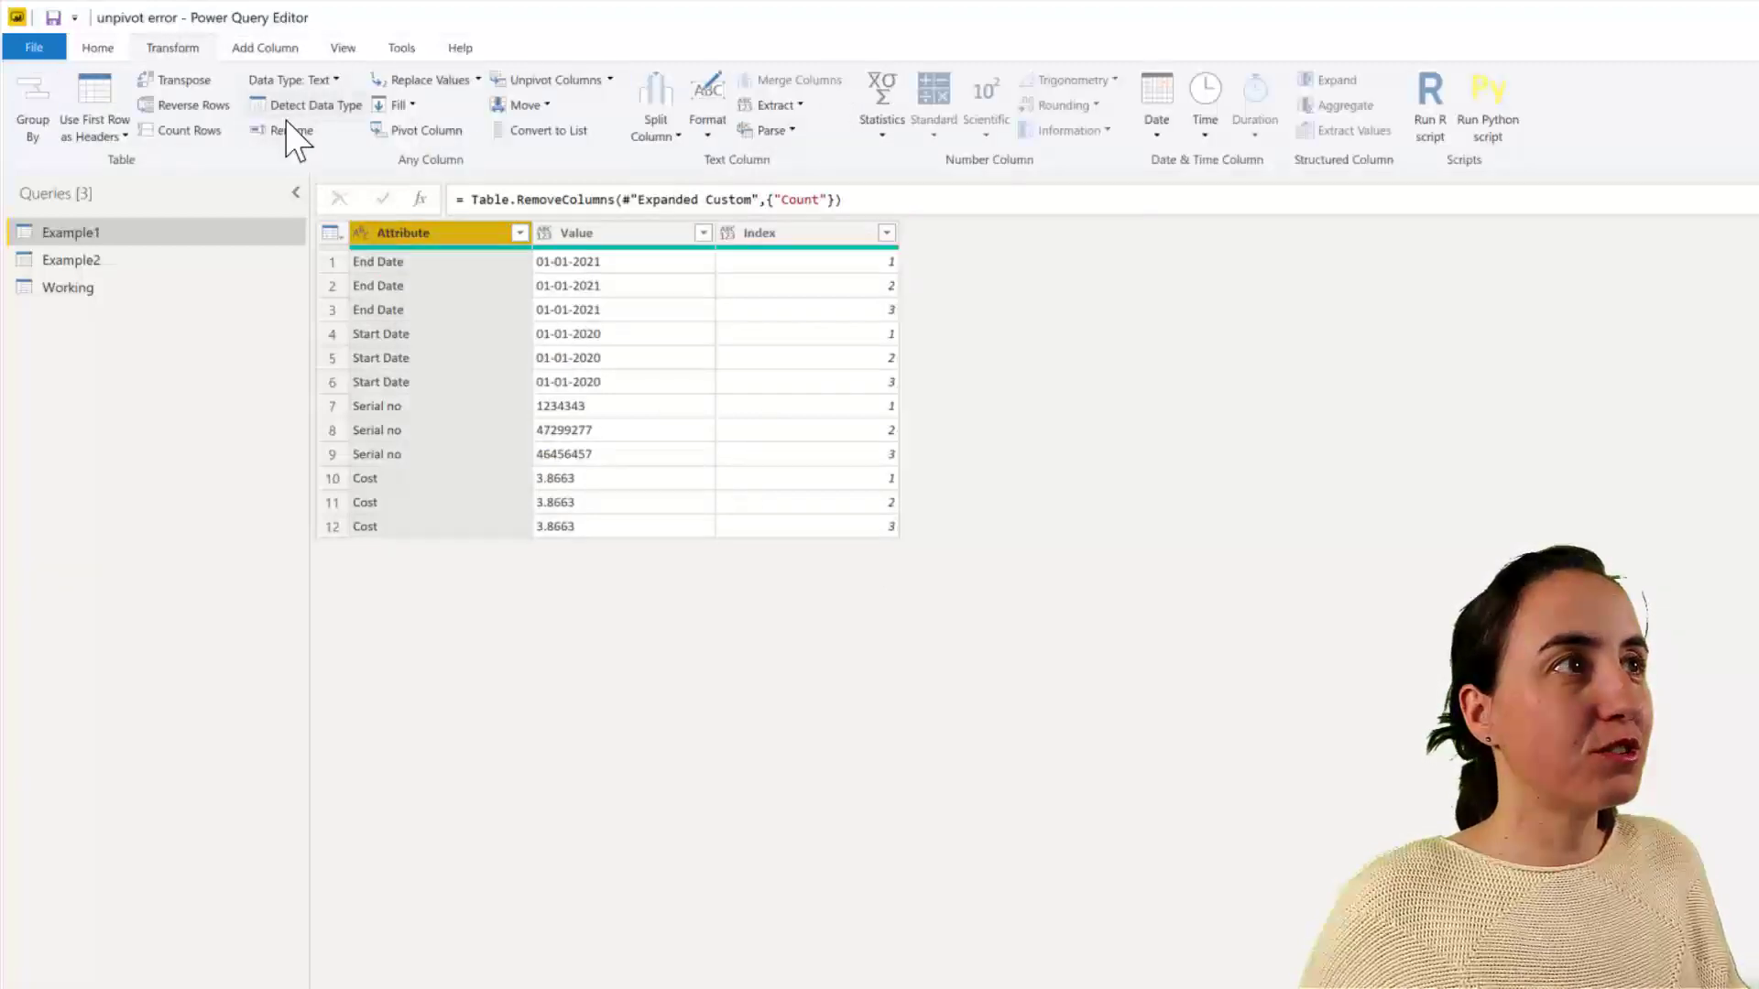
click(438, 137)
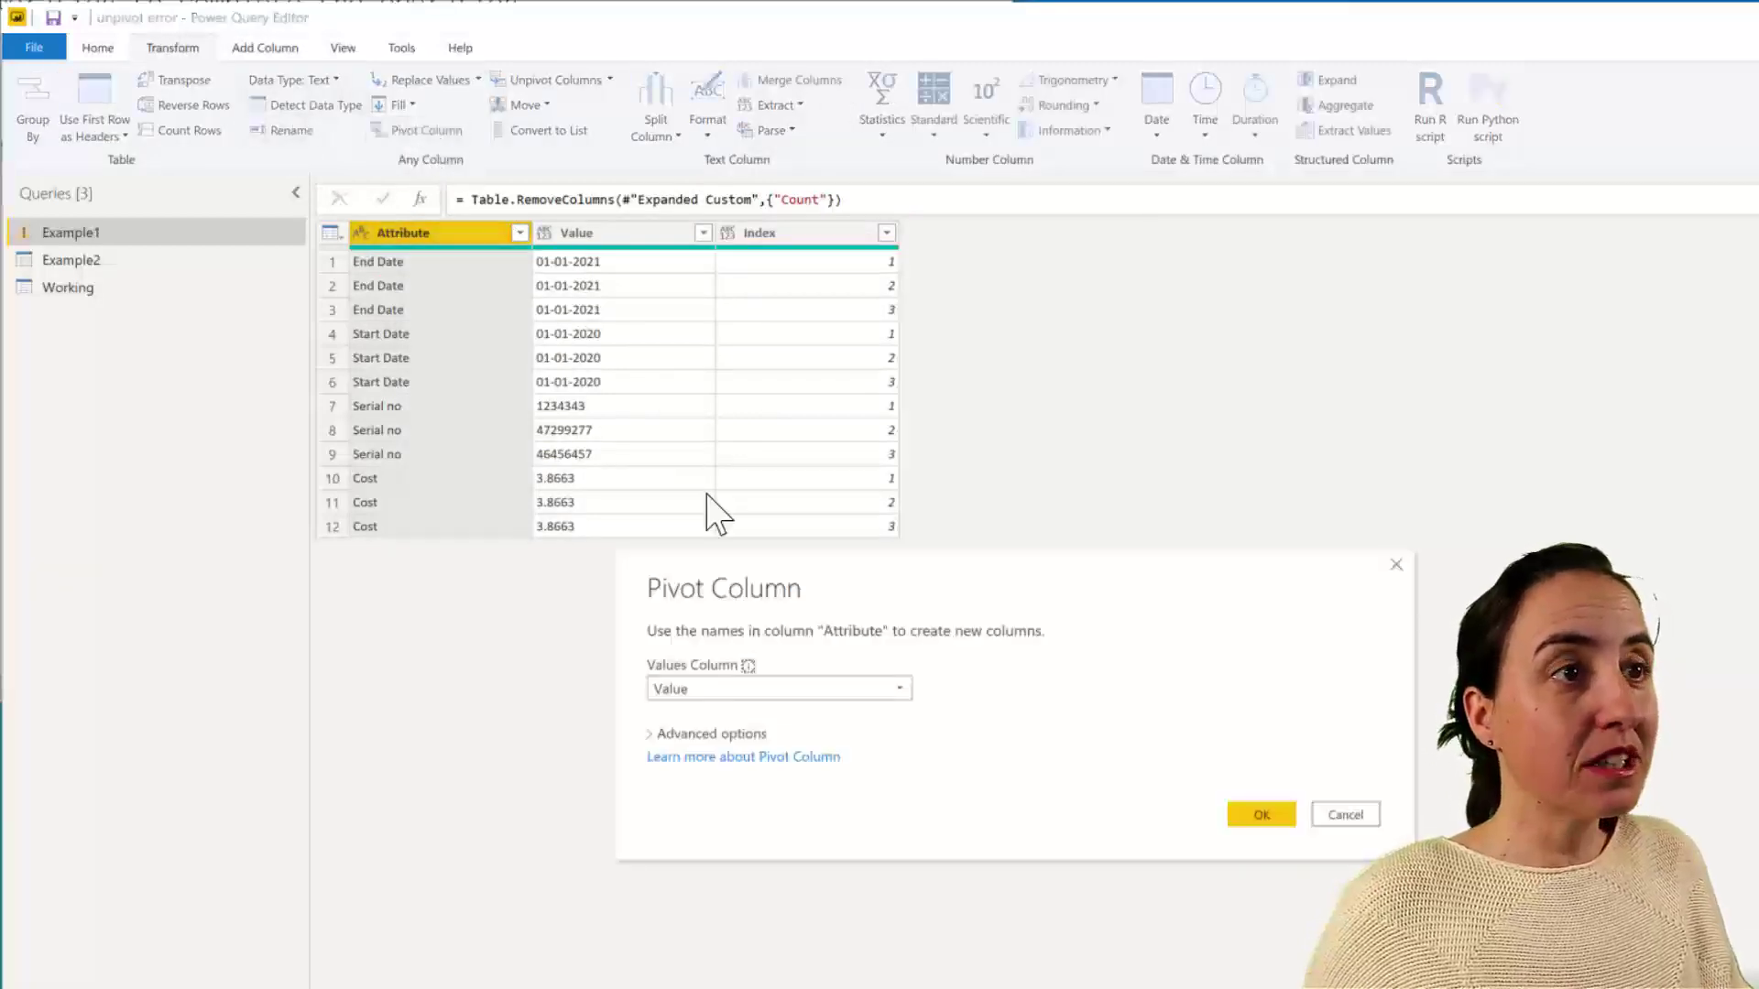
click(771, 693)
click(771, 712)
click(758, 734)
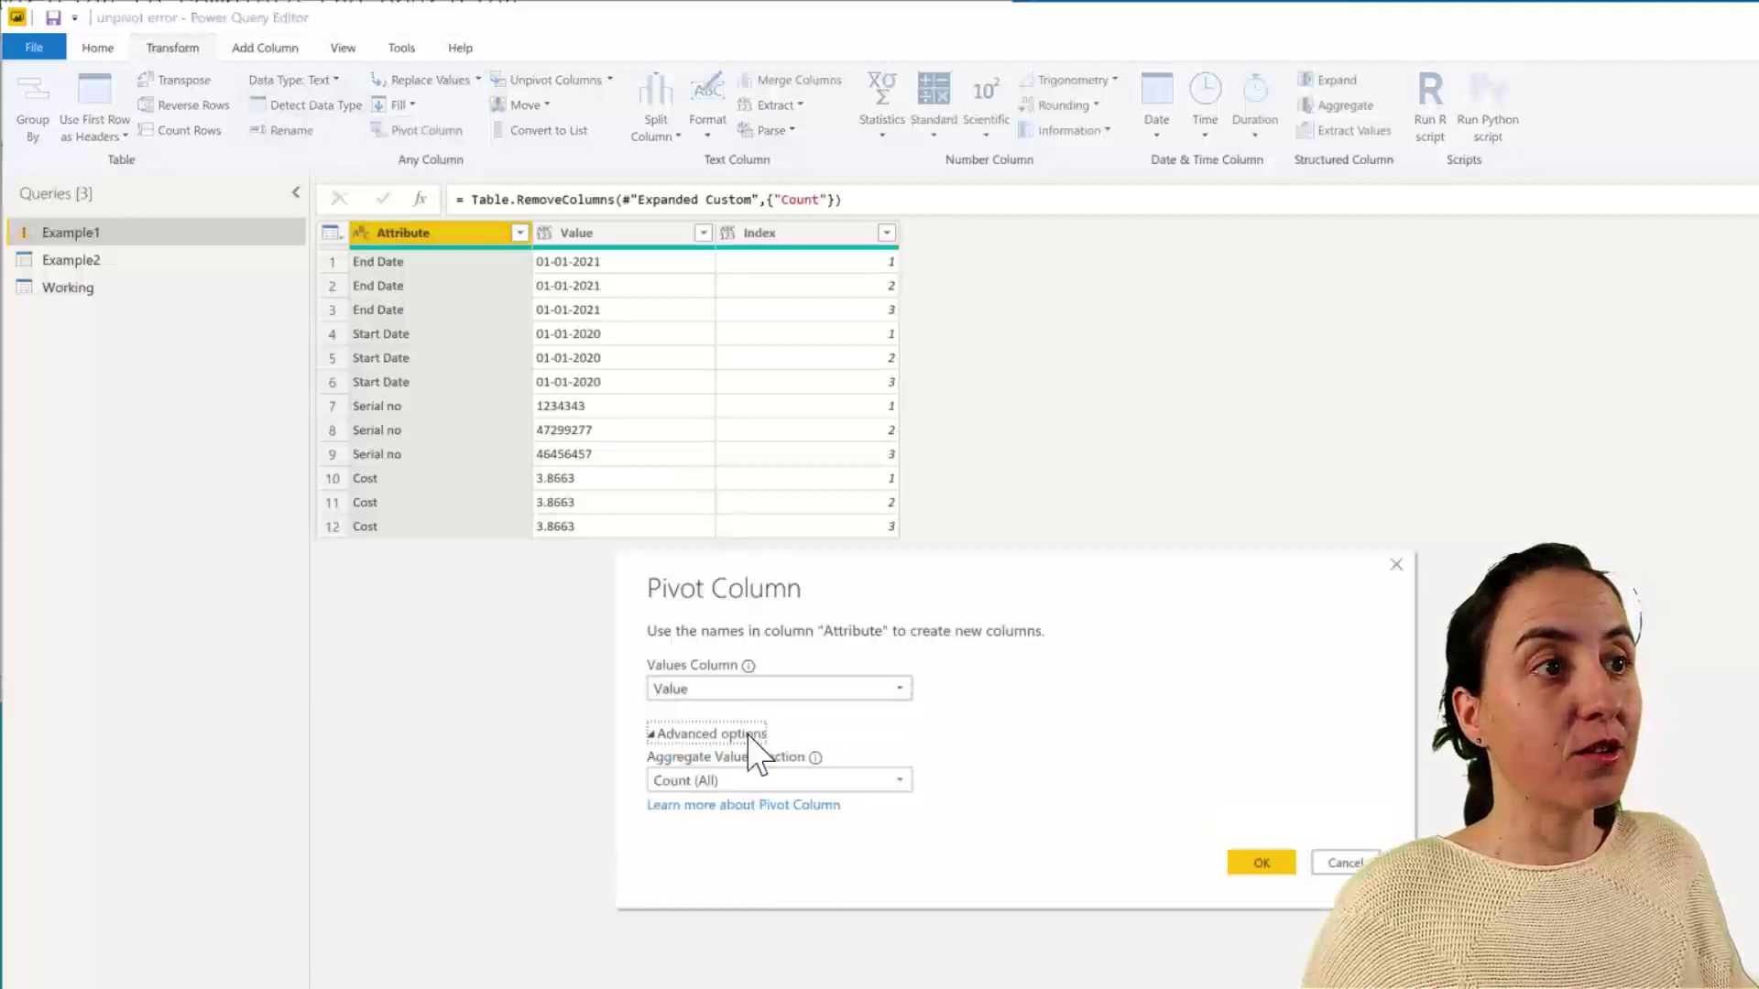
click(770, 781)
click(792, 919)
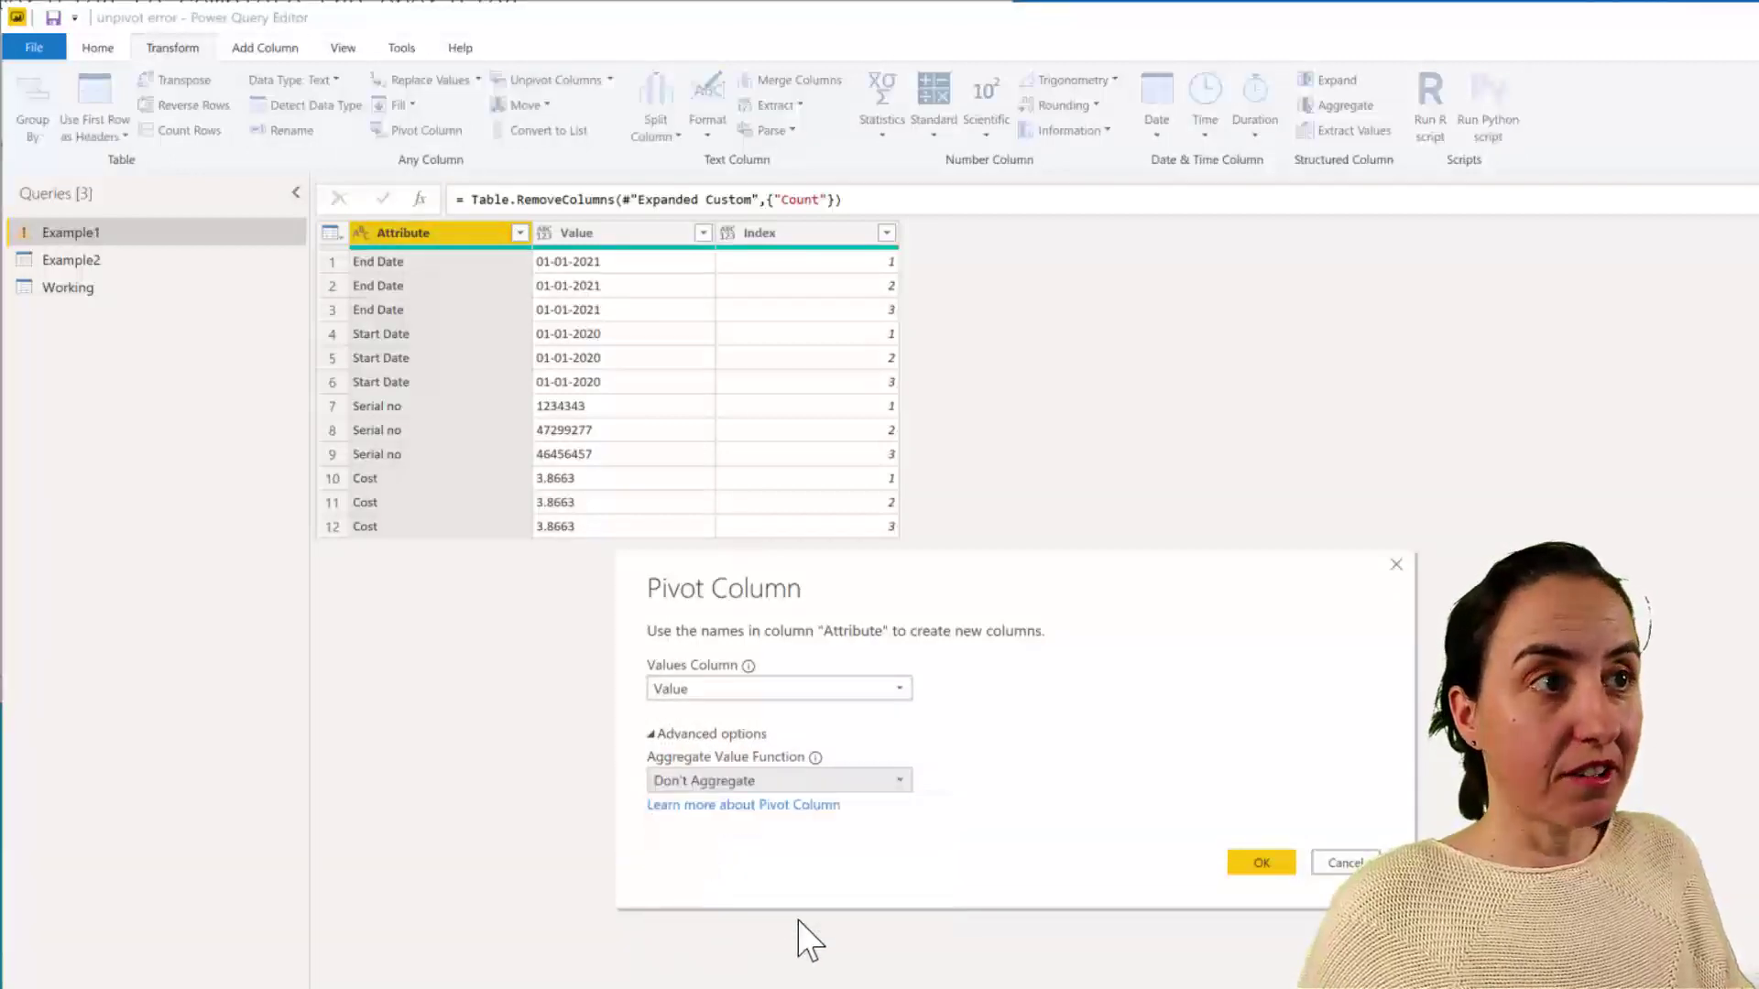
click(1261, 862)
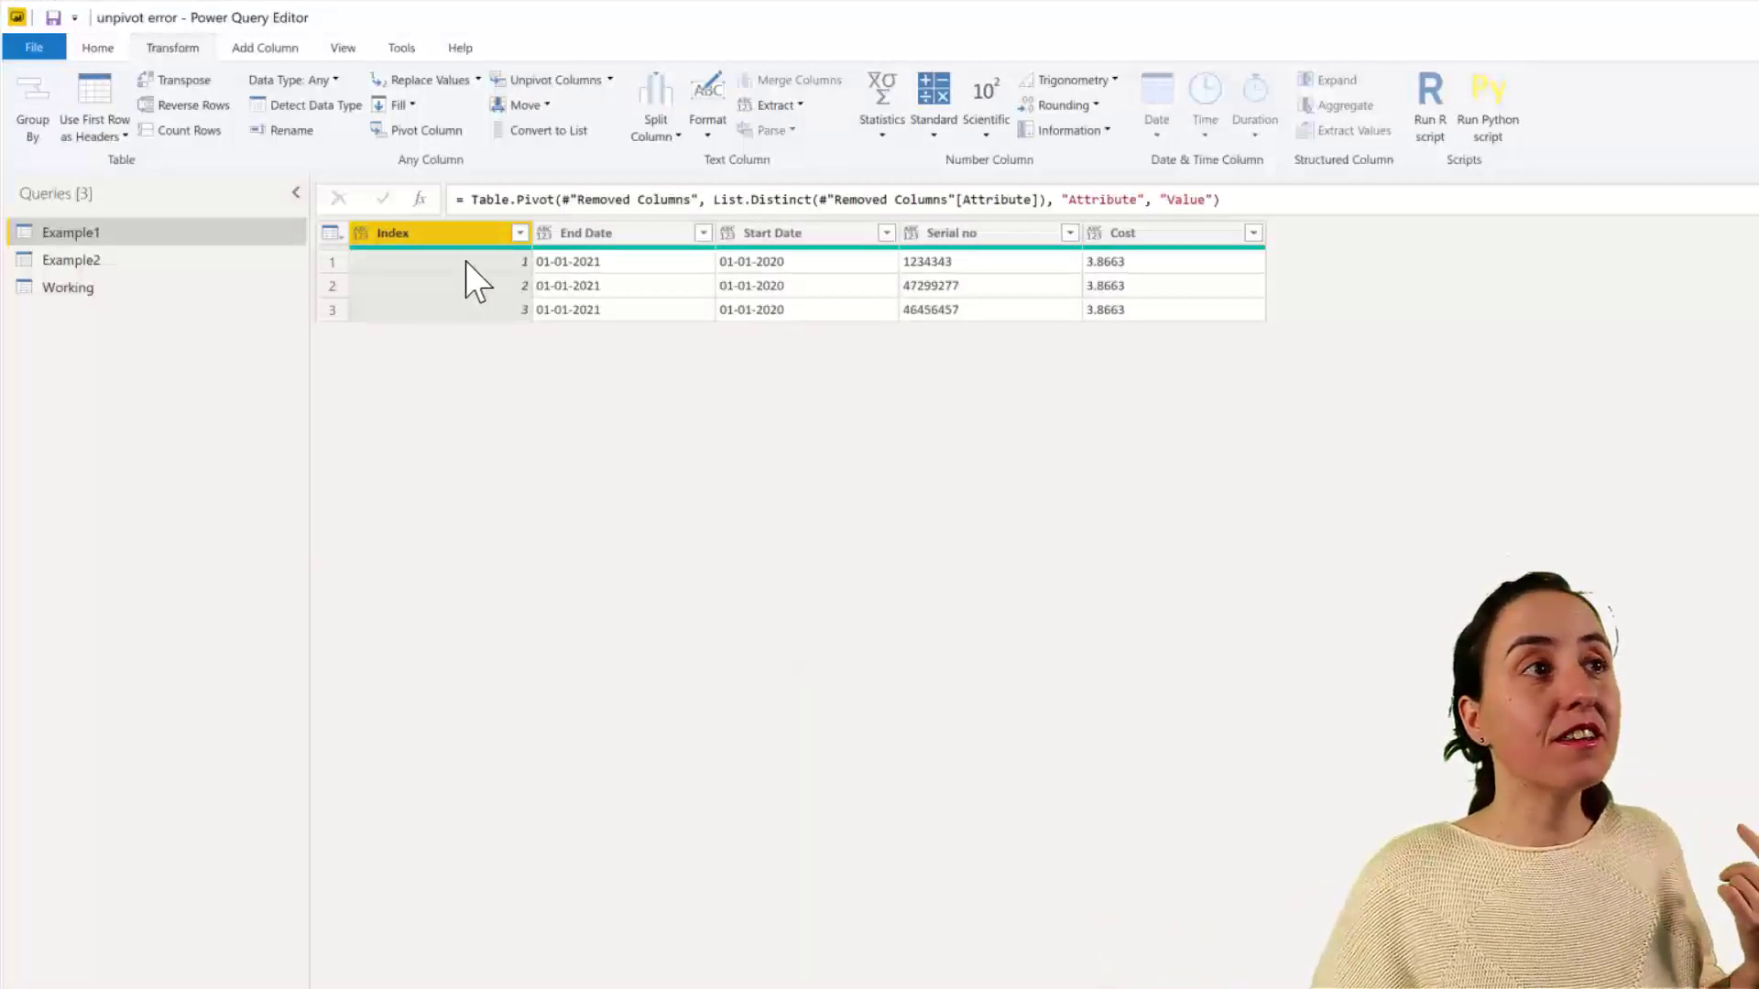
click(490, 263)
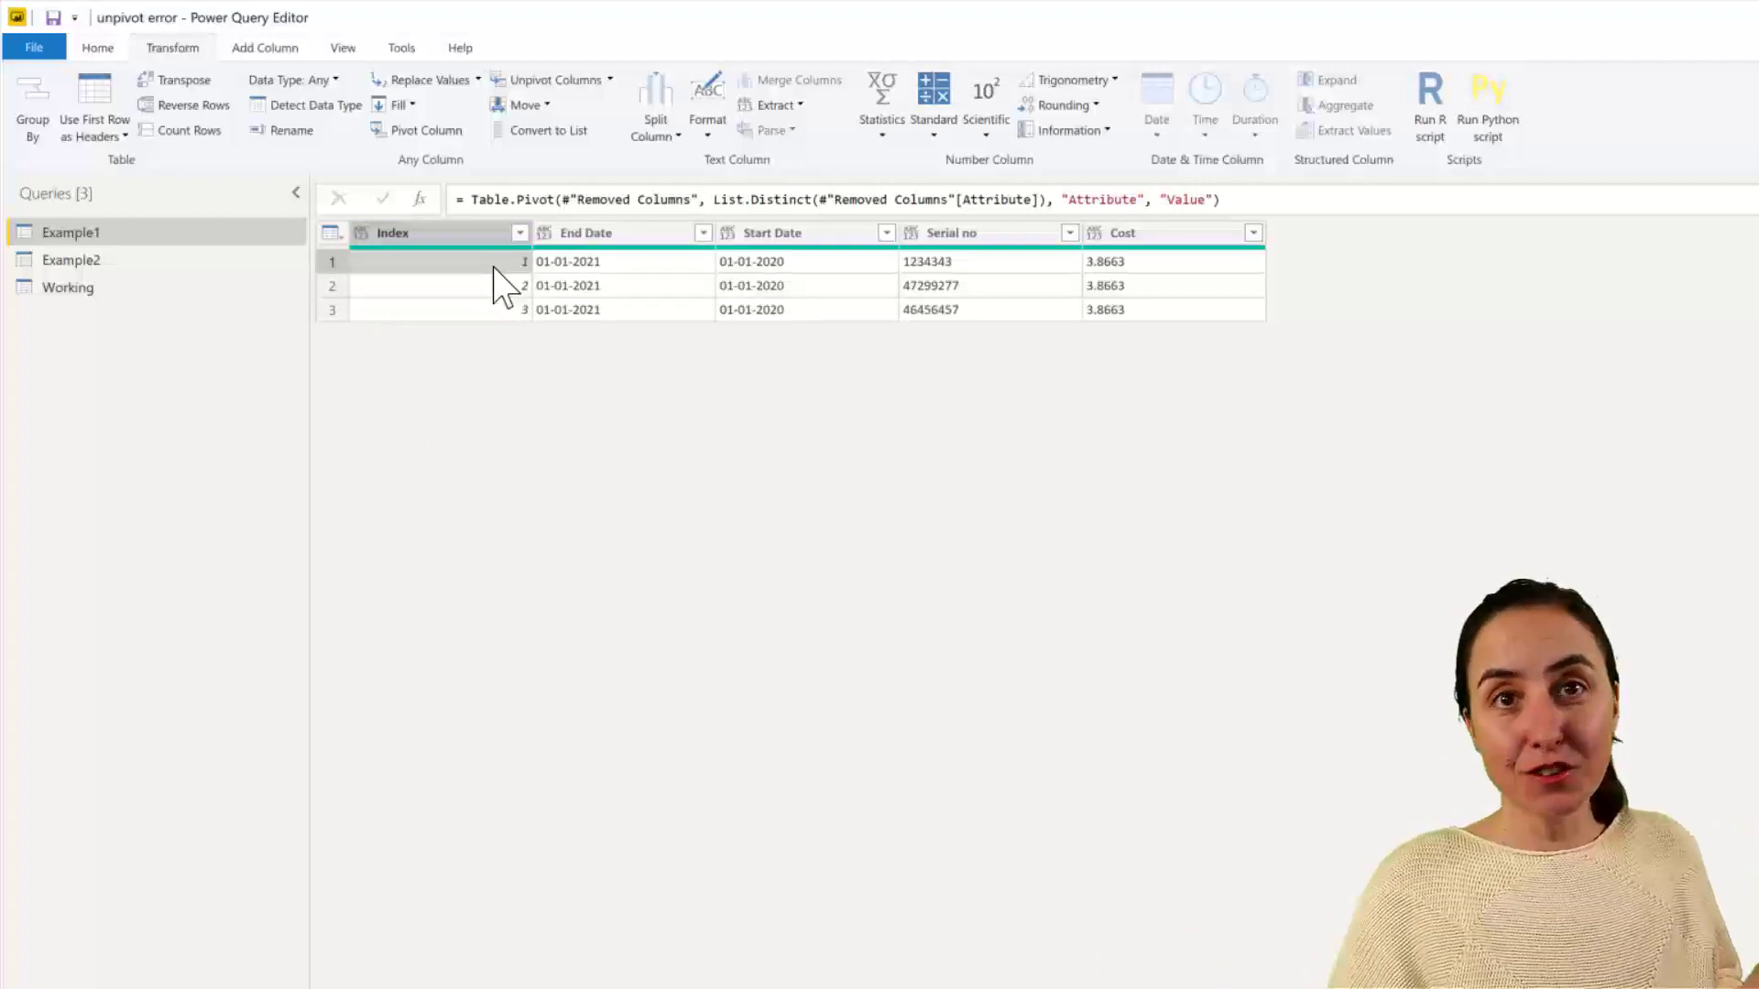
click(494, 285)
click(492, 308)
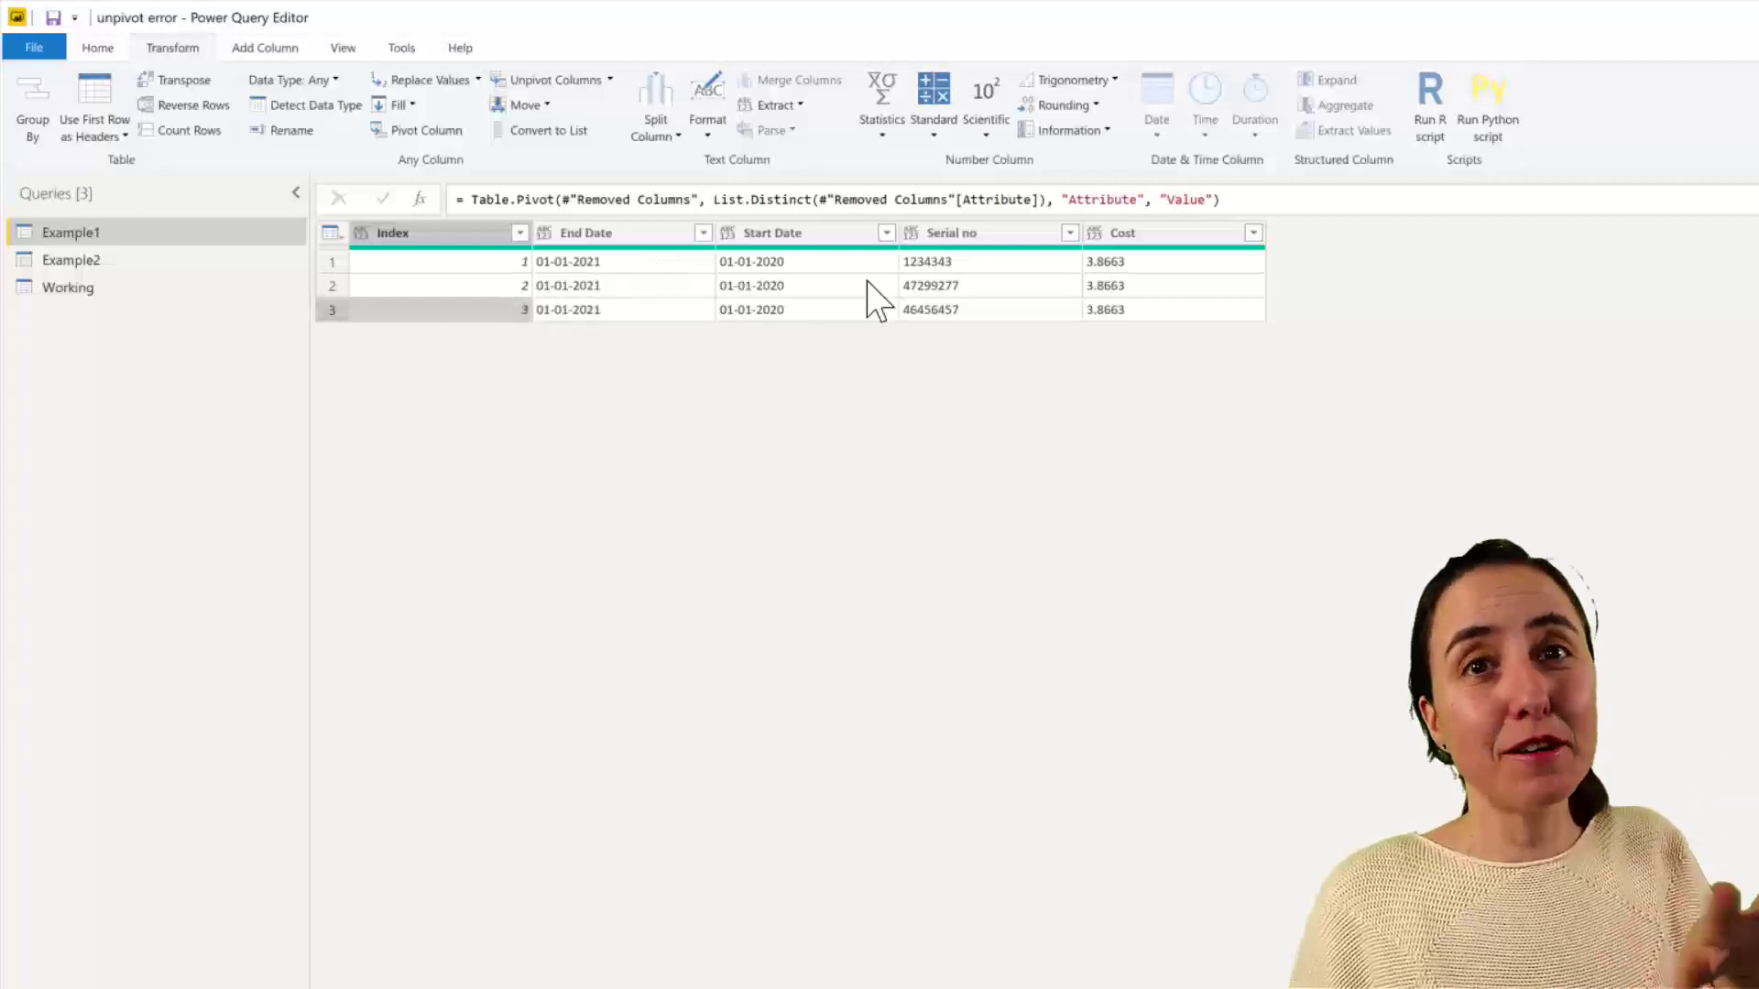
- In Example2, unpivot End Date, Start Date, Serial no and Cost into Attribute and Value
click(79, 262)
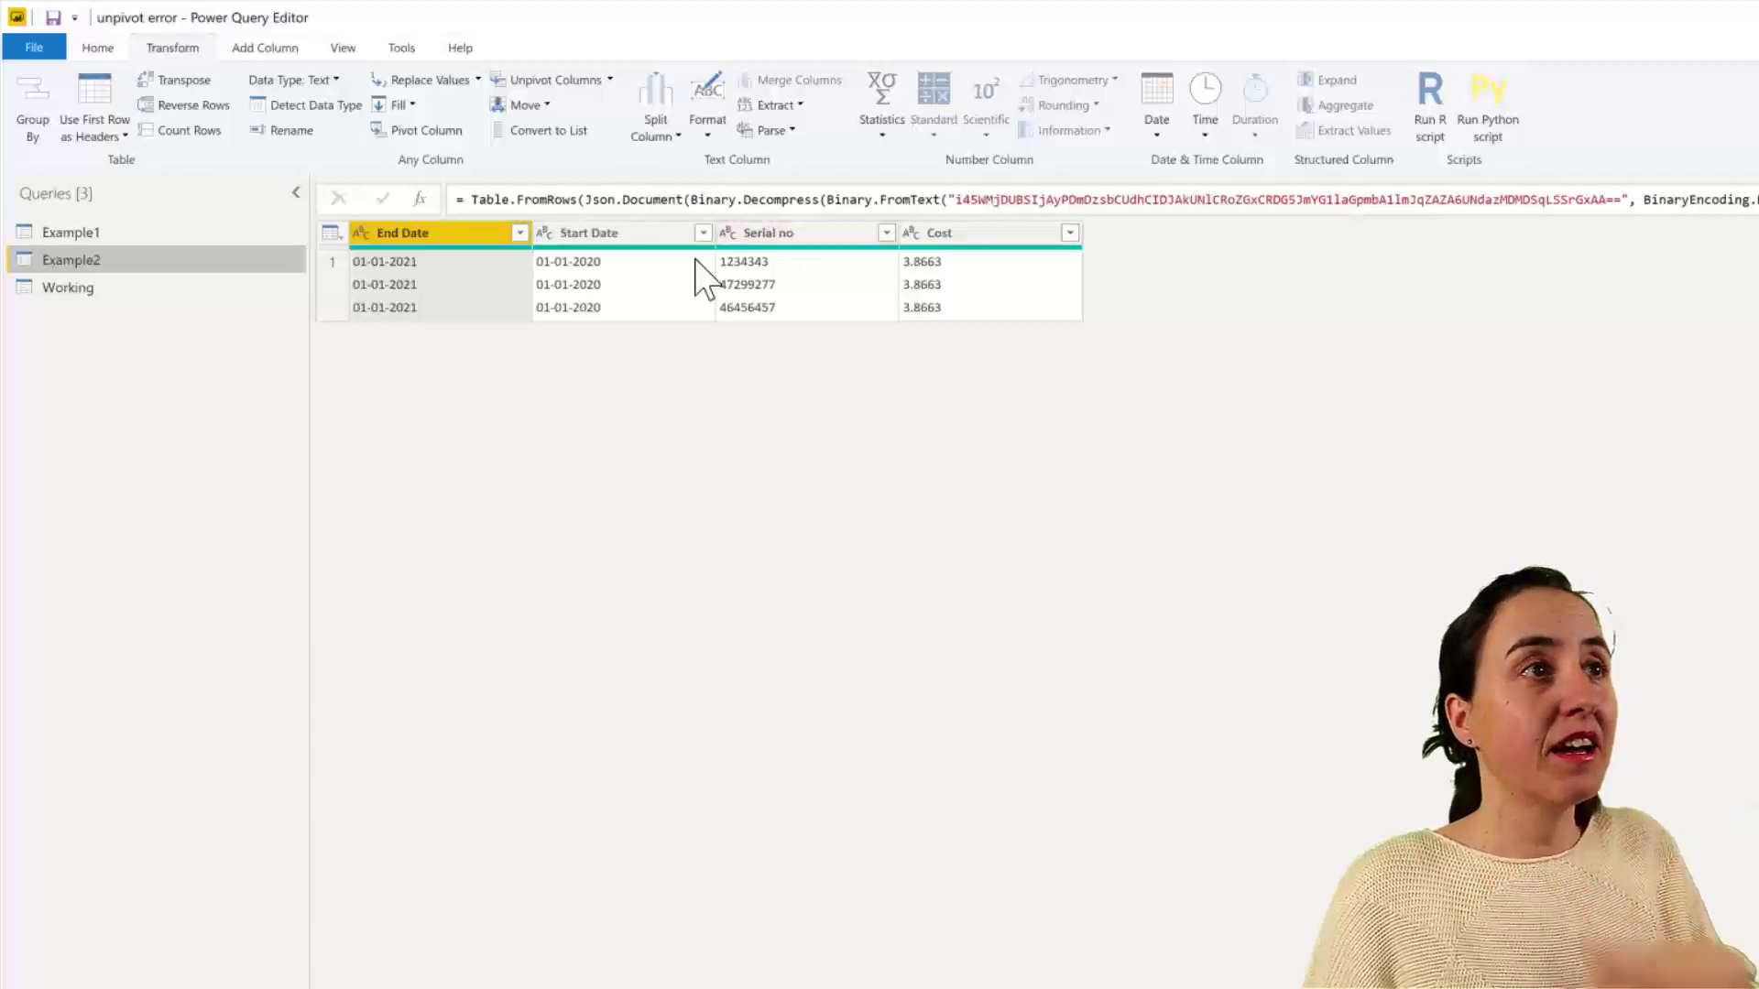
ctrl+click(632, 236)
click(784, 266)
shift+click(947, 263)
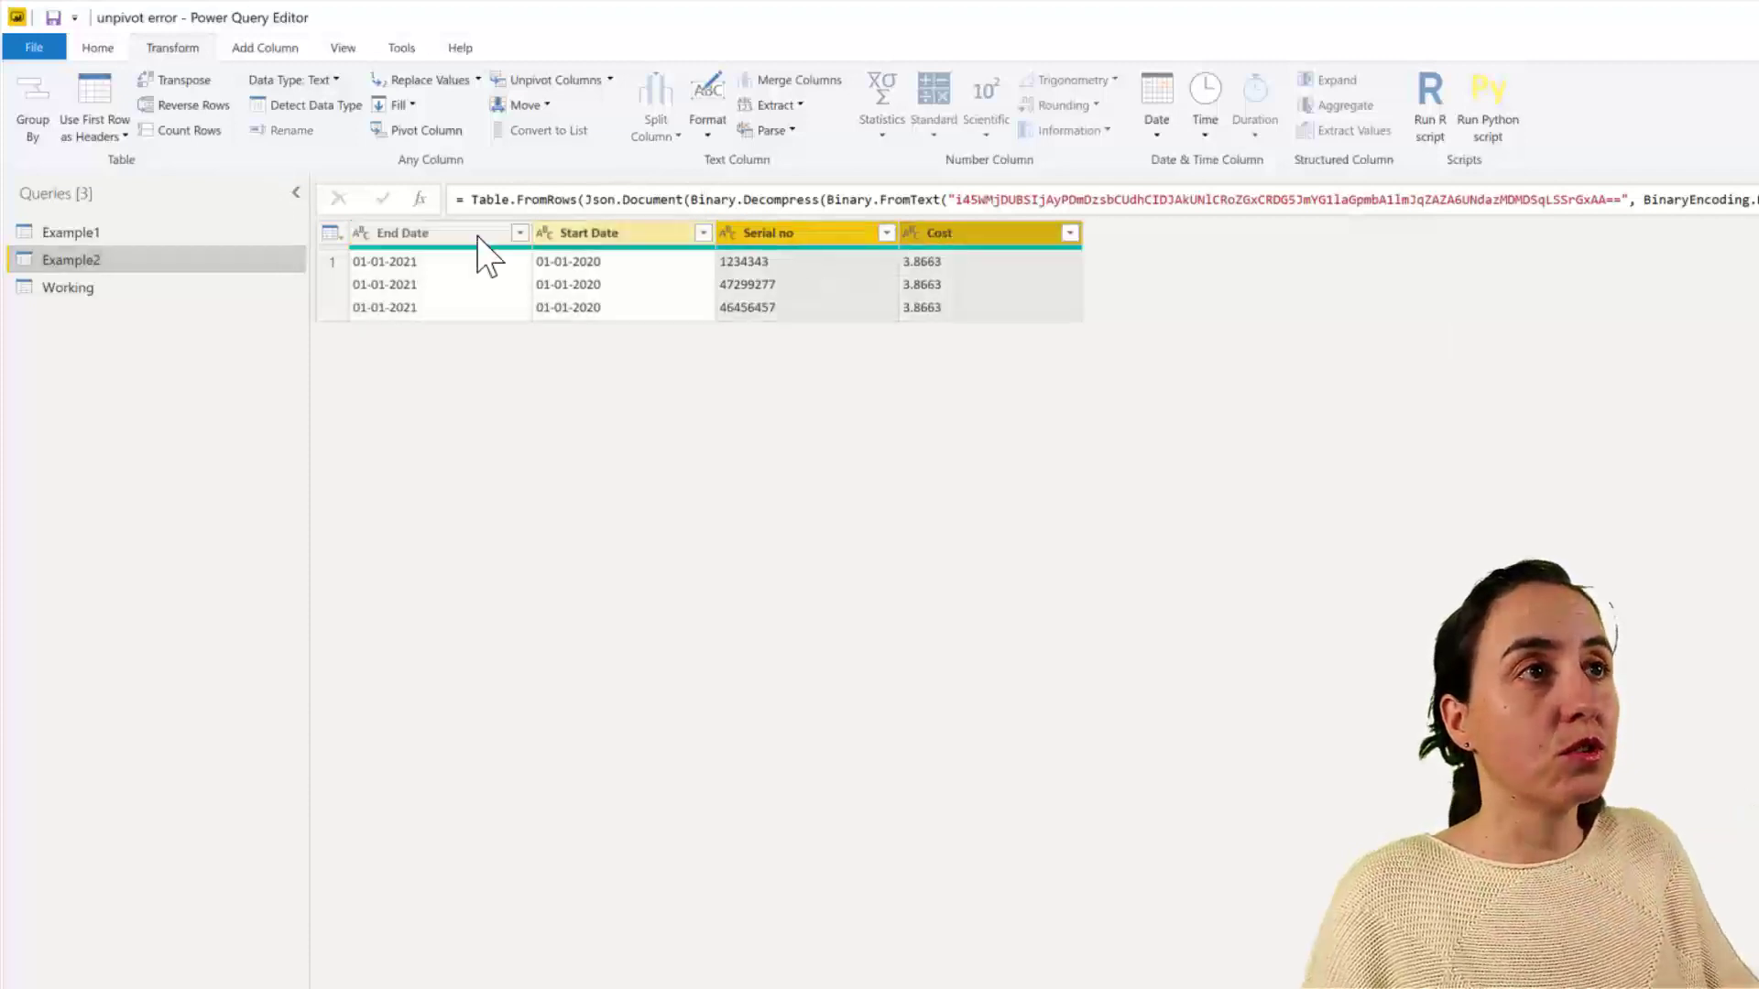
shift+click(453, 239)
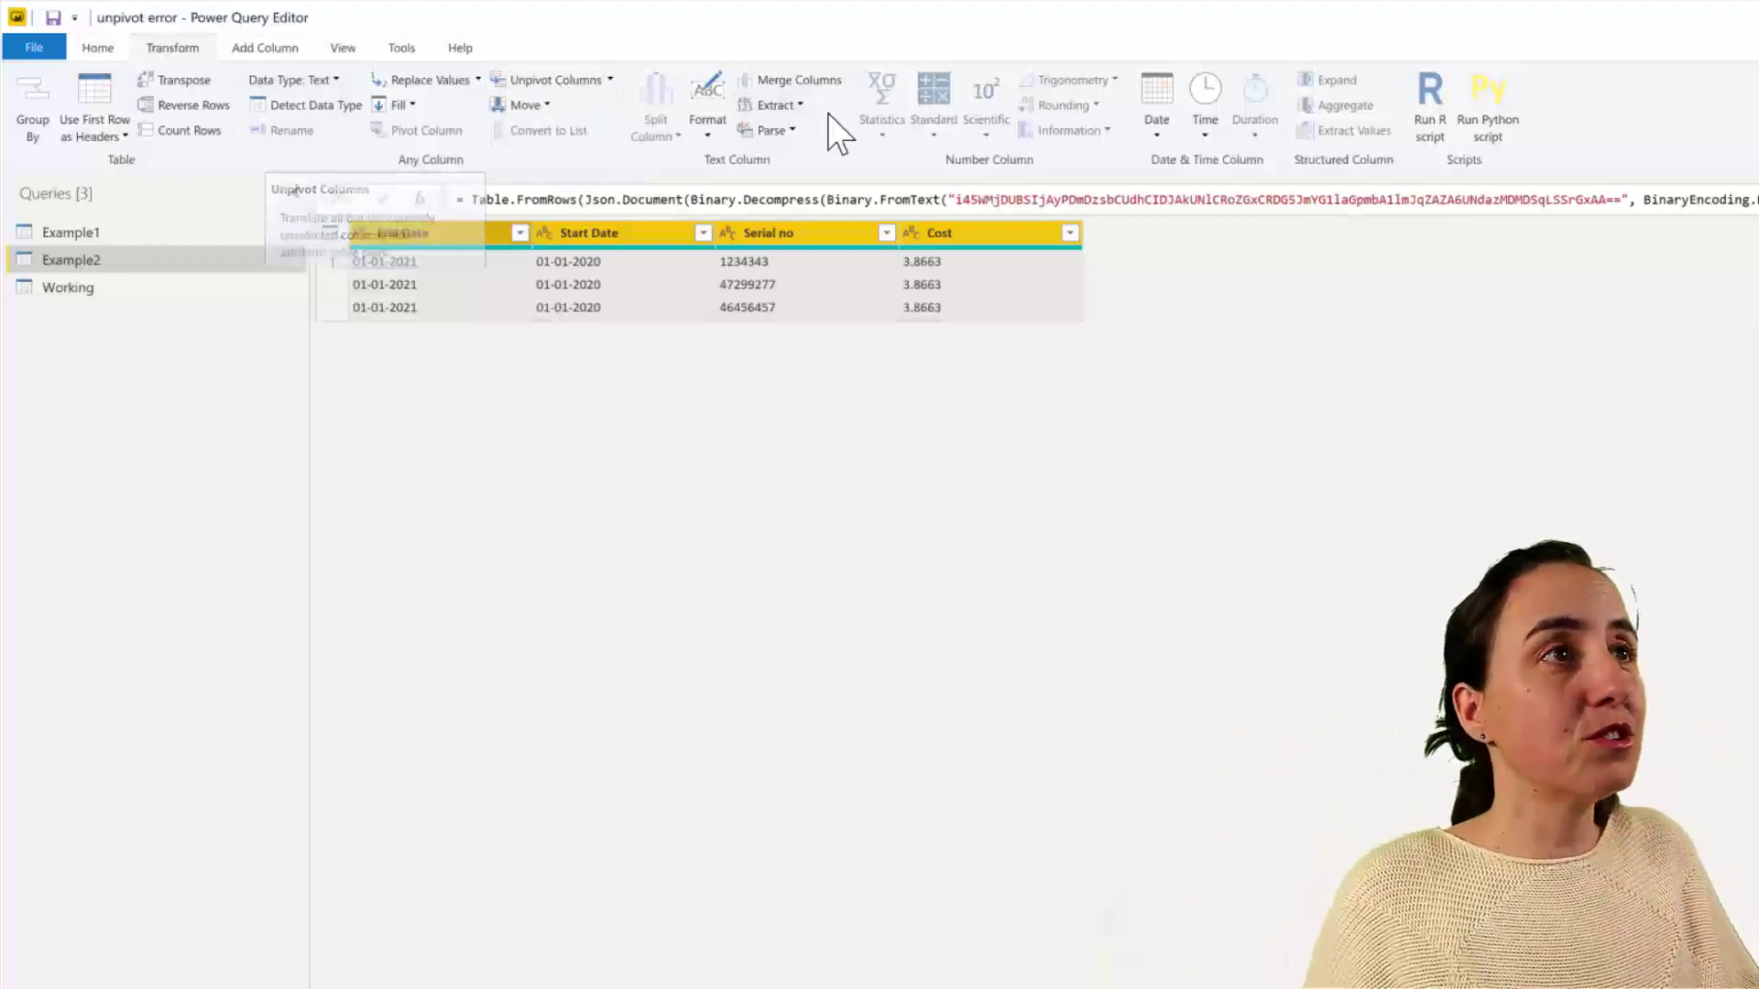
click(553, 80)
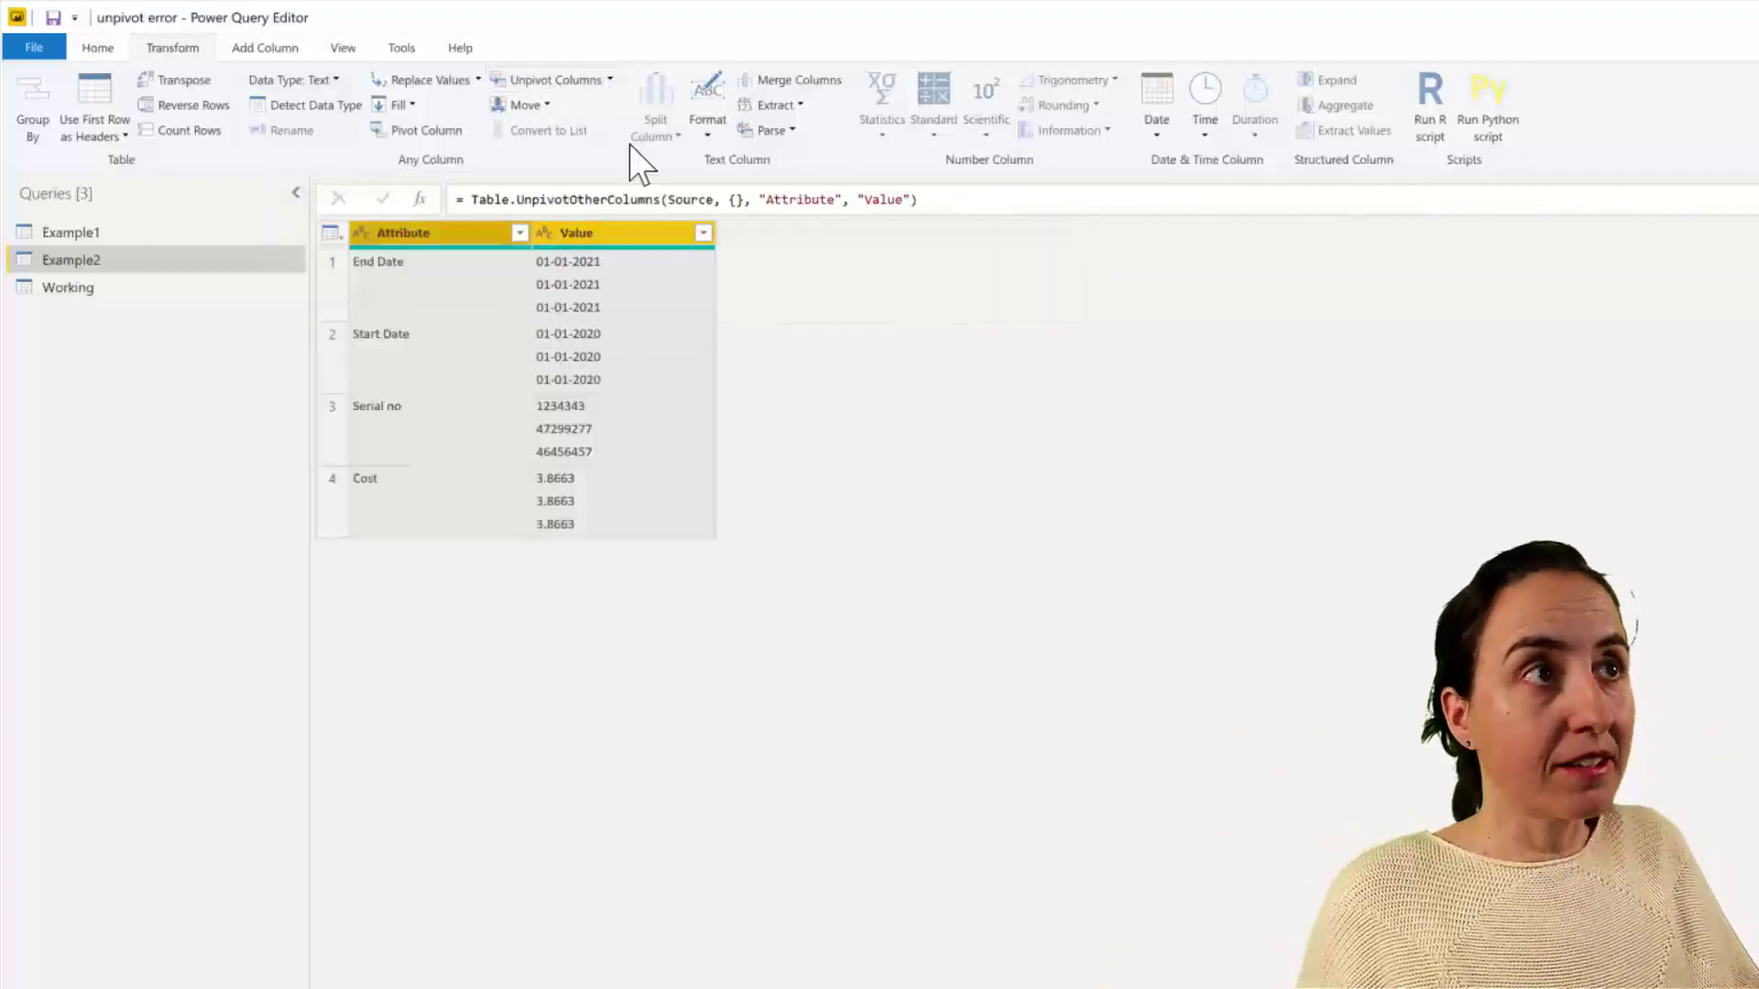
- Split the Value column by line feed into three columns, Value.1 to Value.3
click(663, 236)
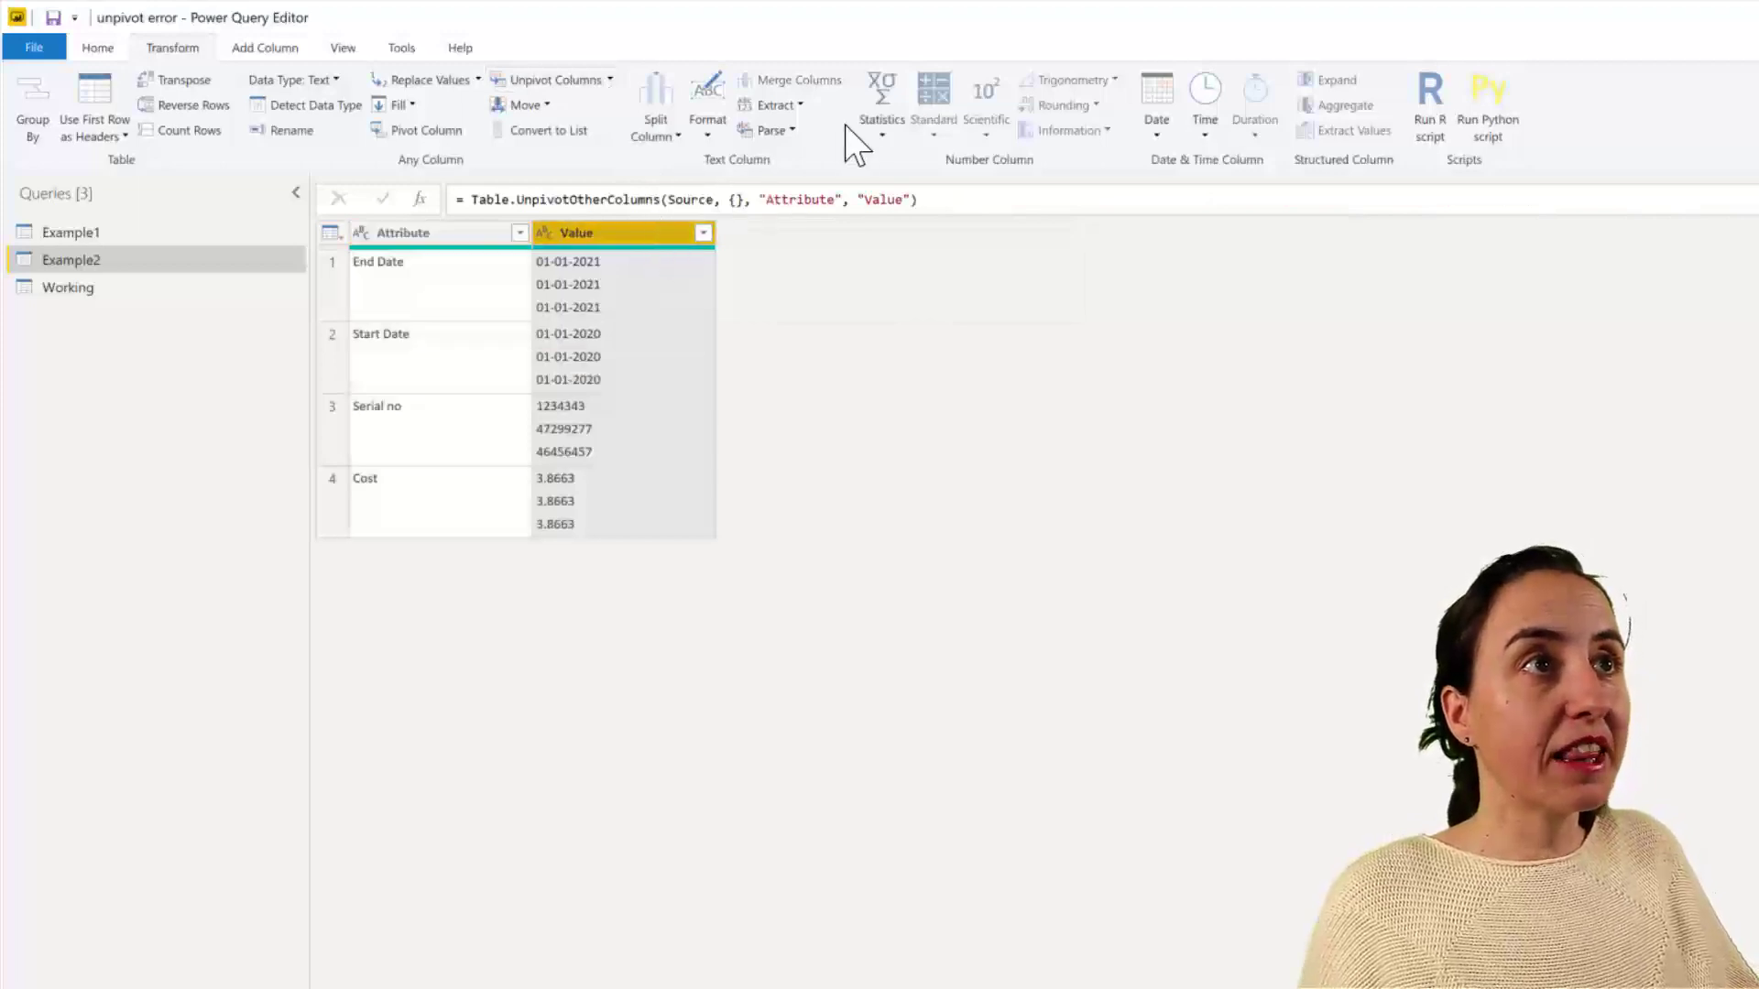
click(656, 136)
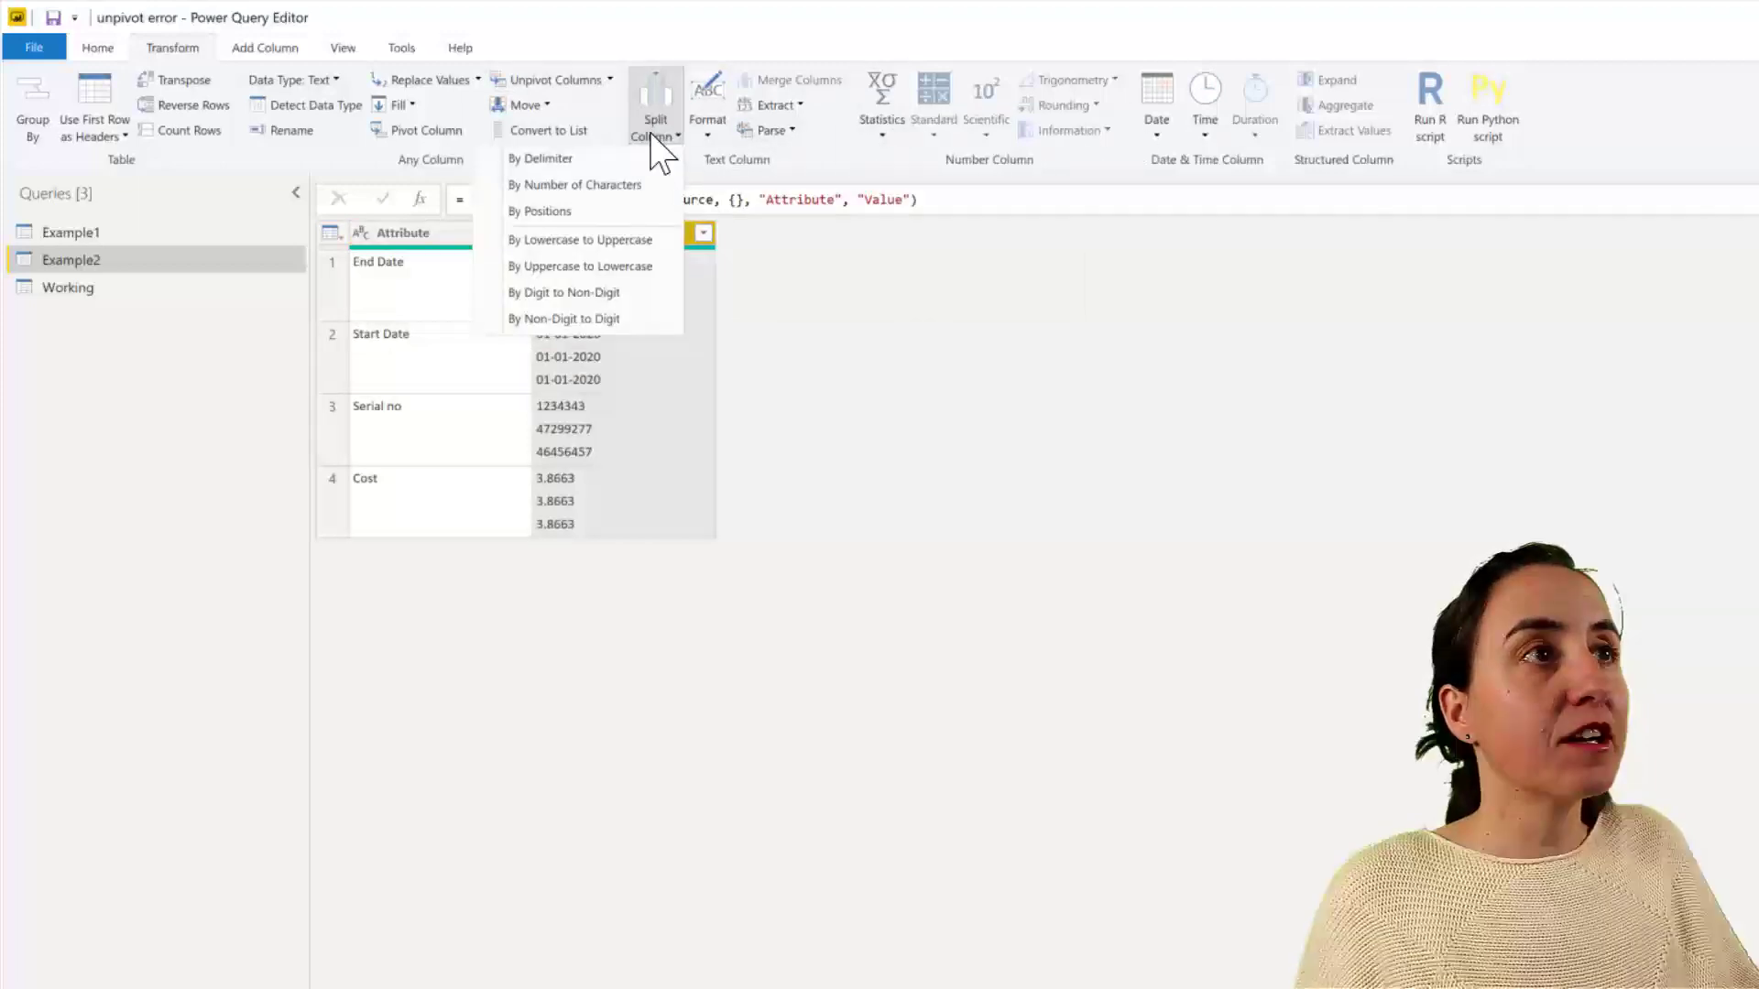
click(602, 162)
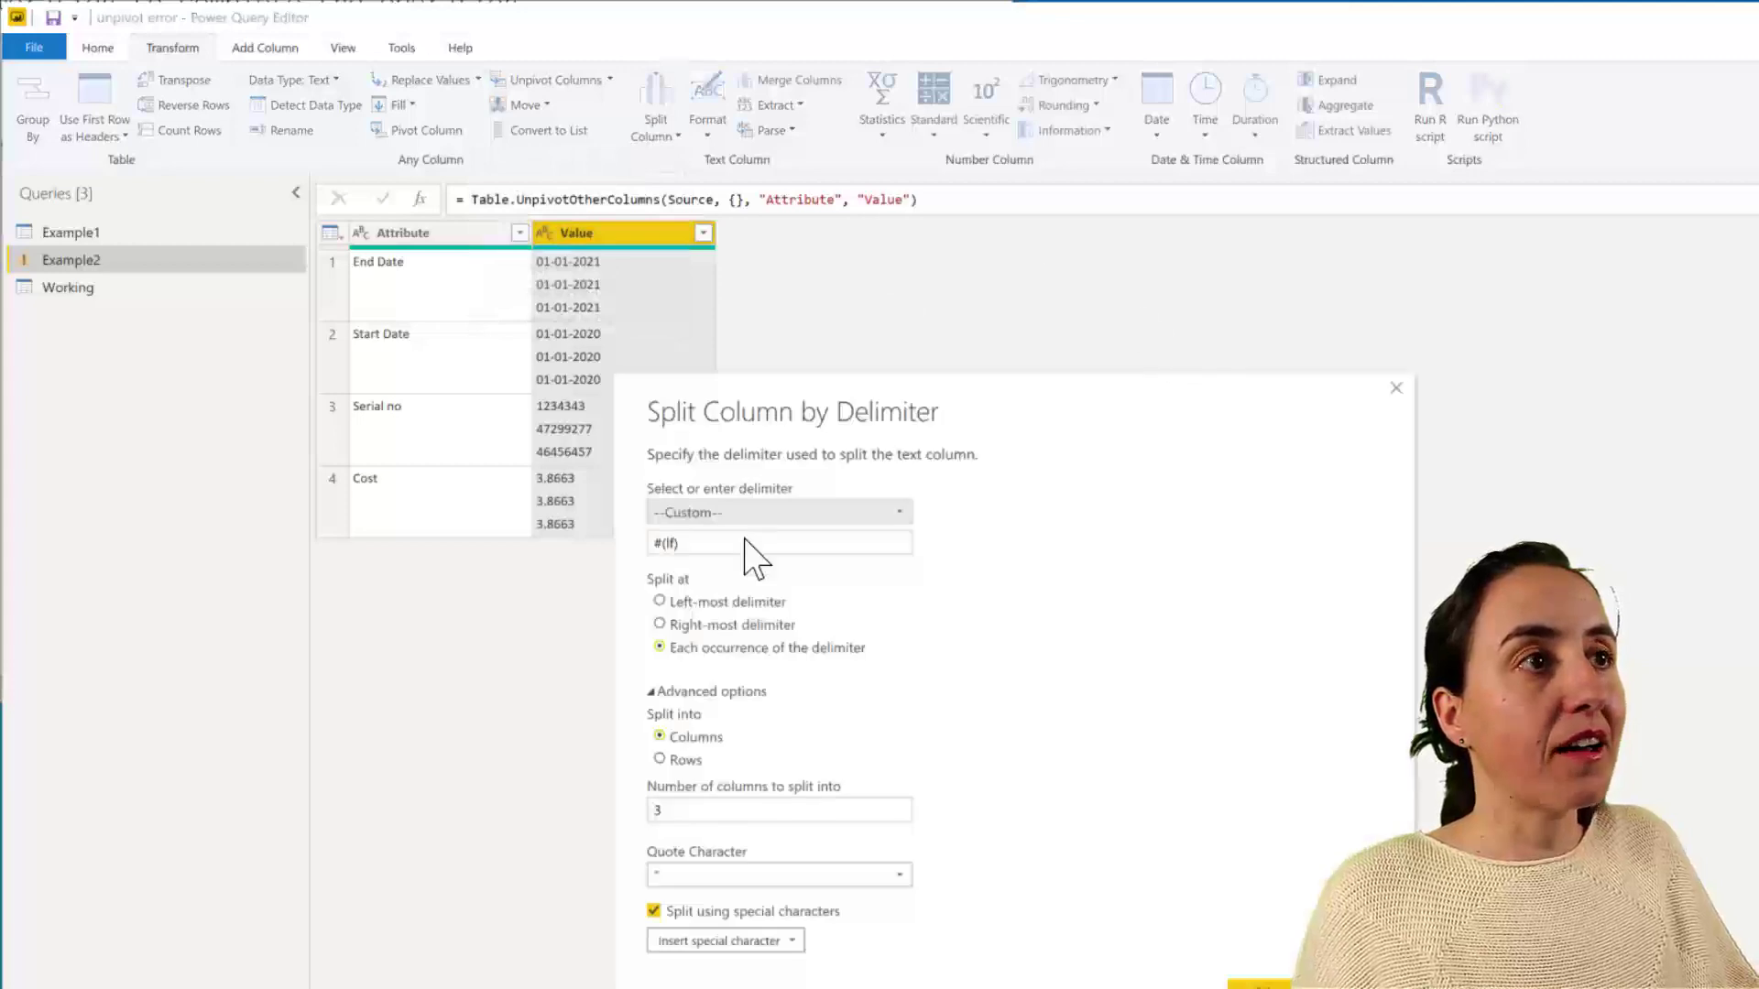
click(1261, 986)
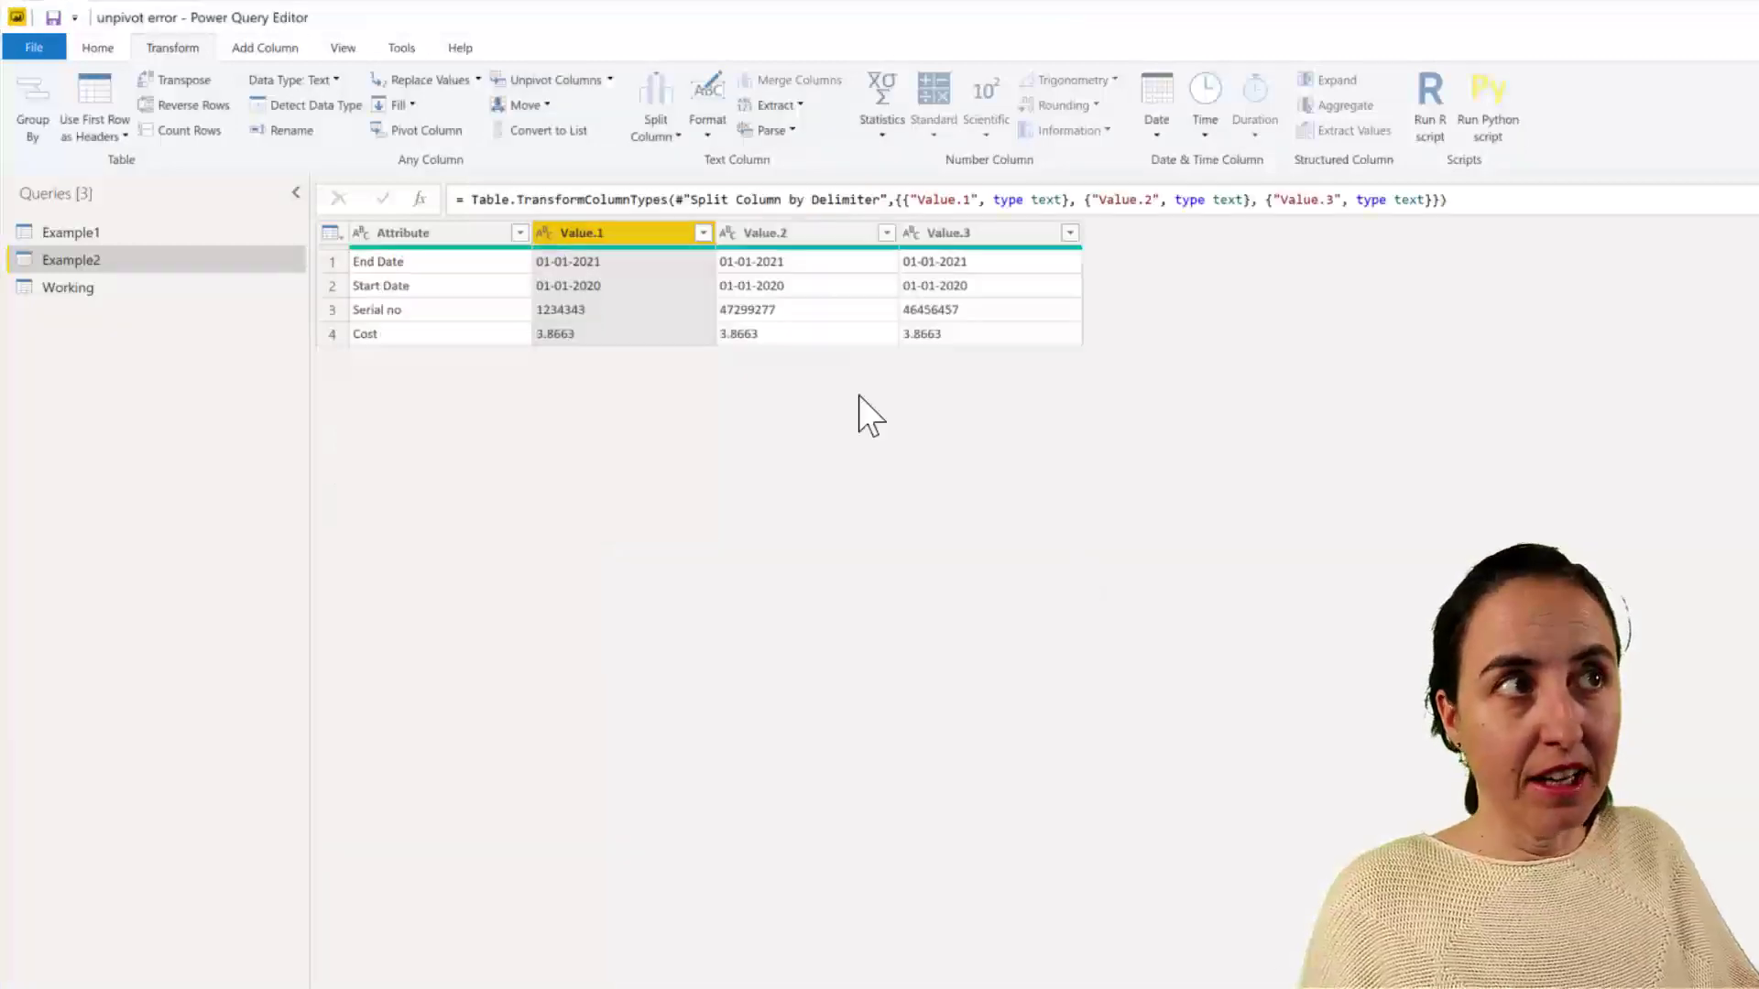
- Transpose Example2 and promote its first row to headers: End Date, Start Date, Serial no, Cost
click(443, 232)
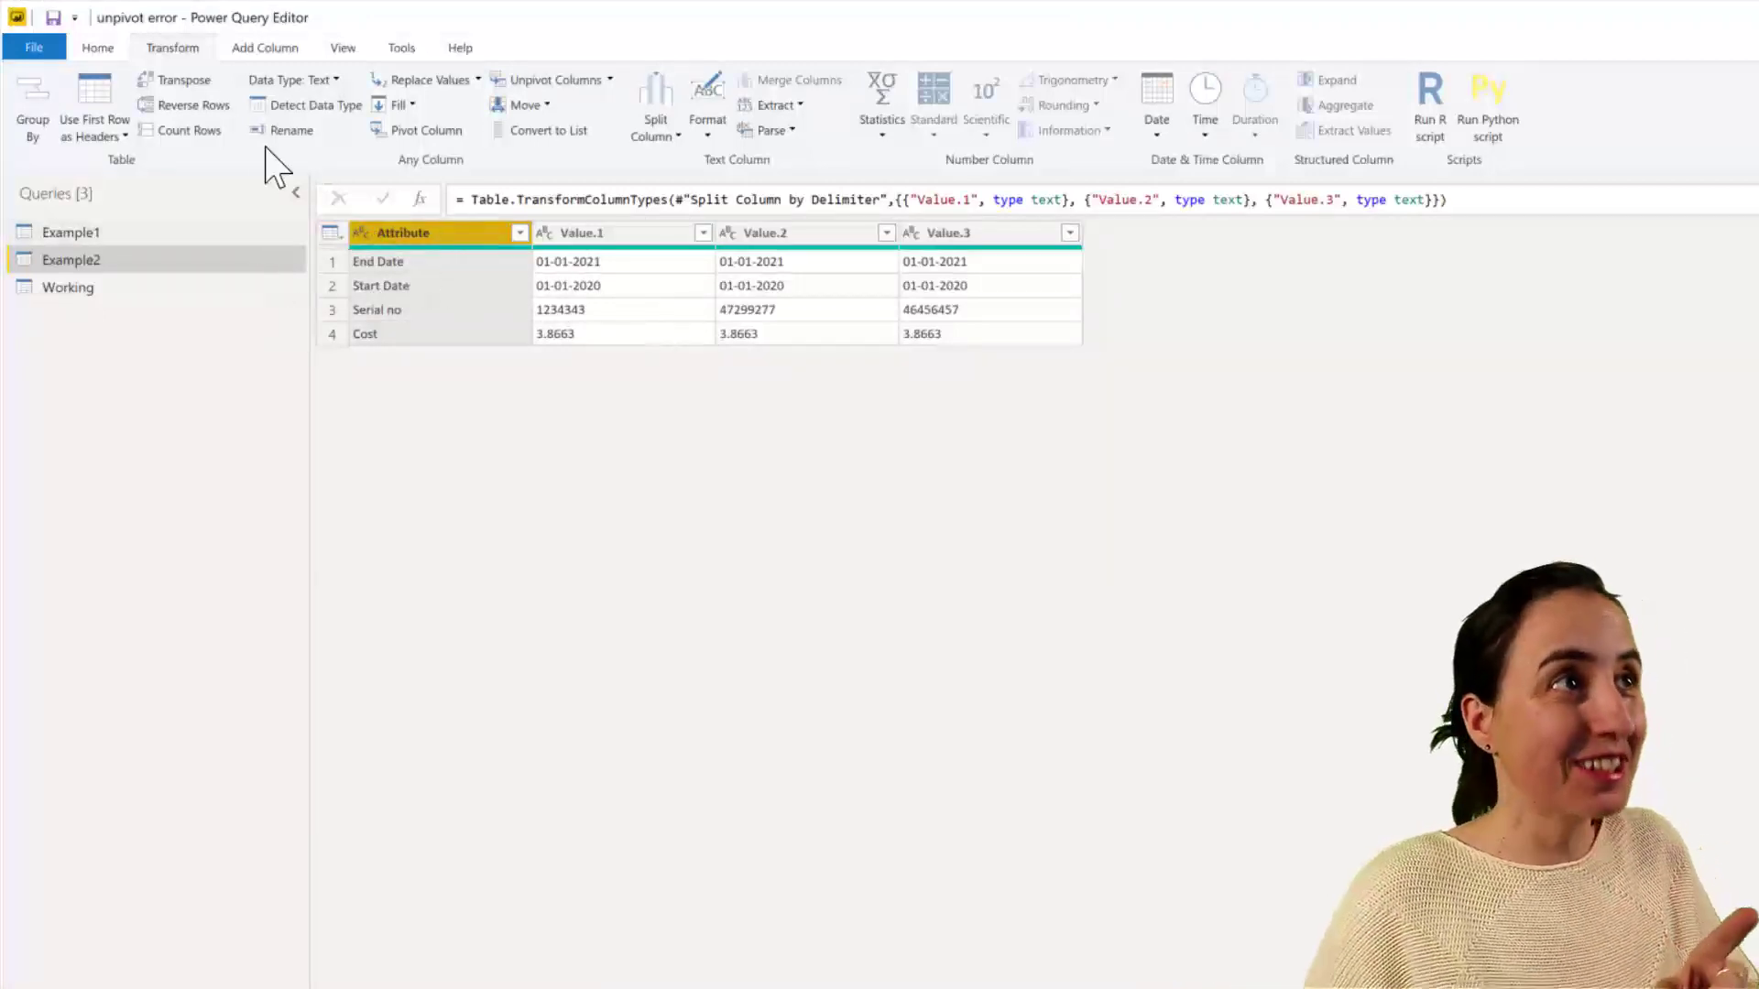
click(186, 89)
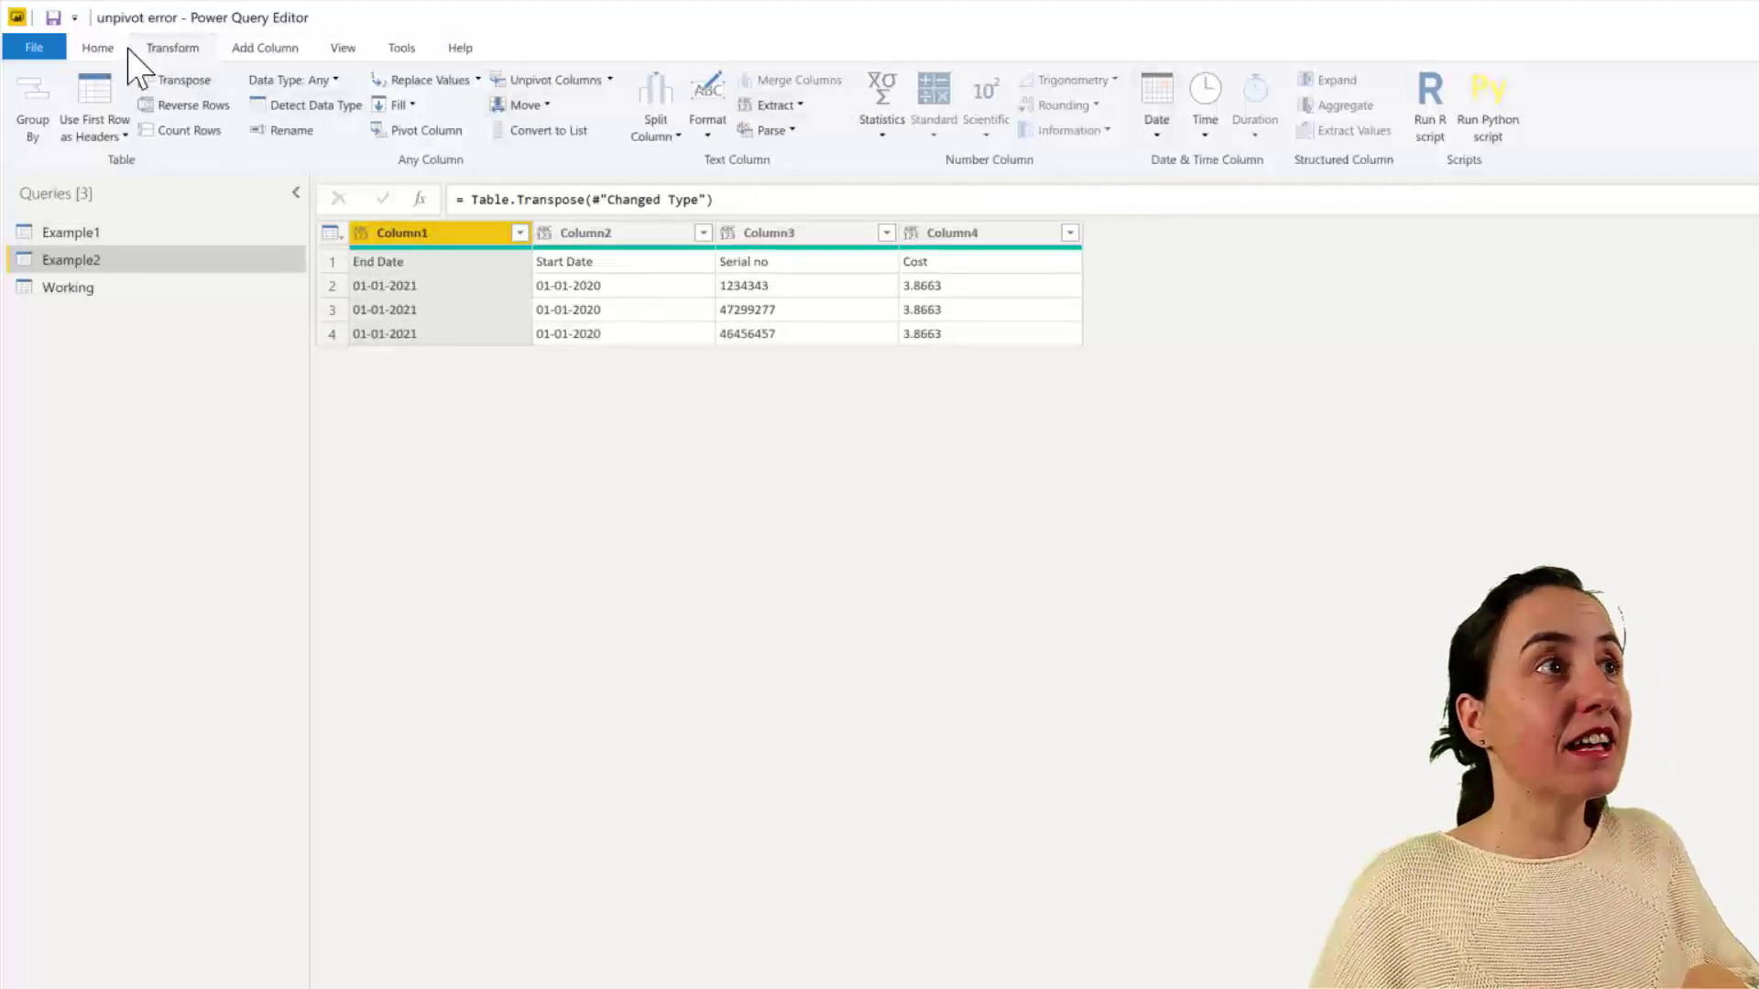
click(98, 48)
click(1053, 106)
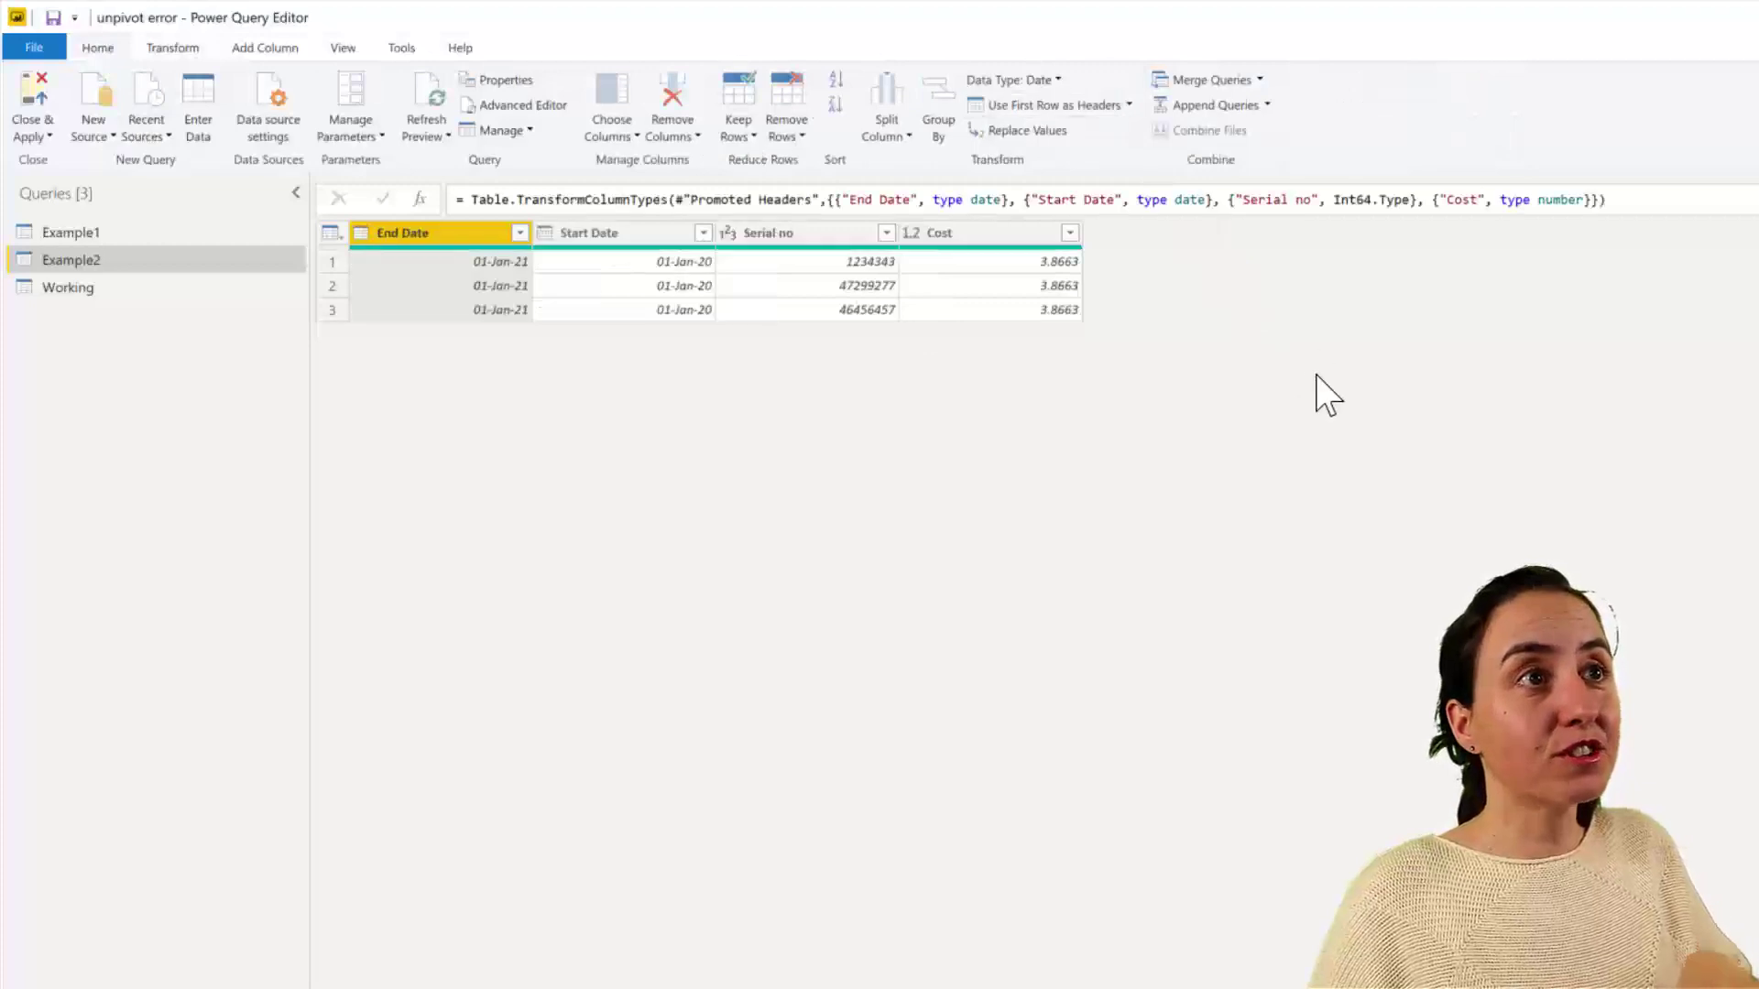